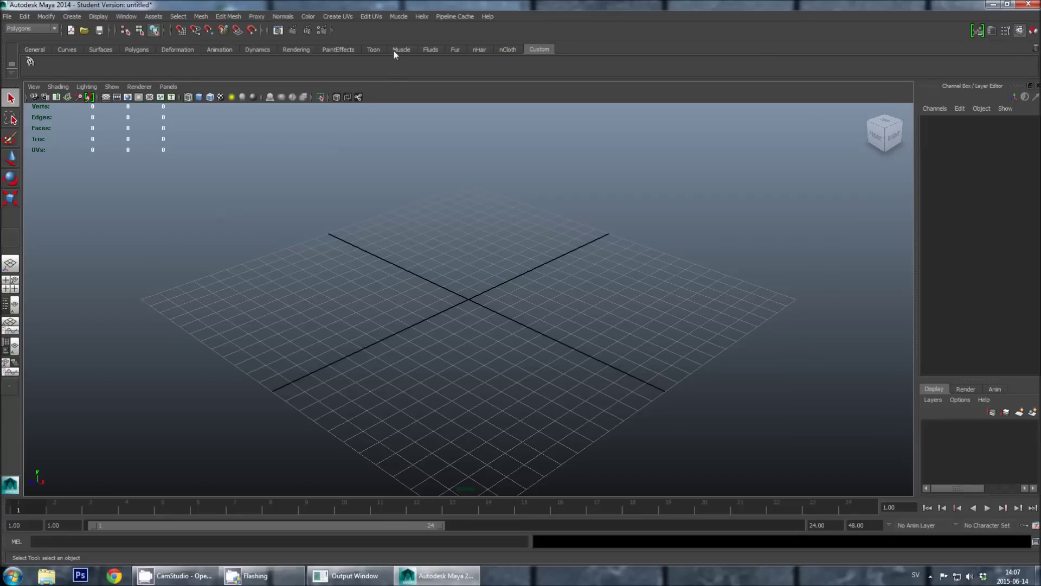
Import bunny.rpoly from Documents\tutorial\bunny into the Maya scene.
click(421, 18)
click(421, 17)
click(8, 16)
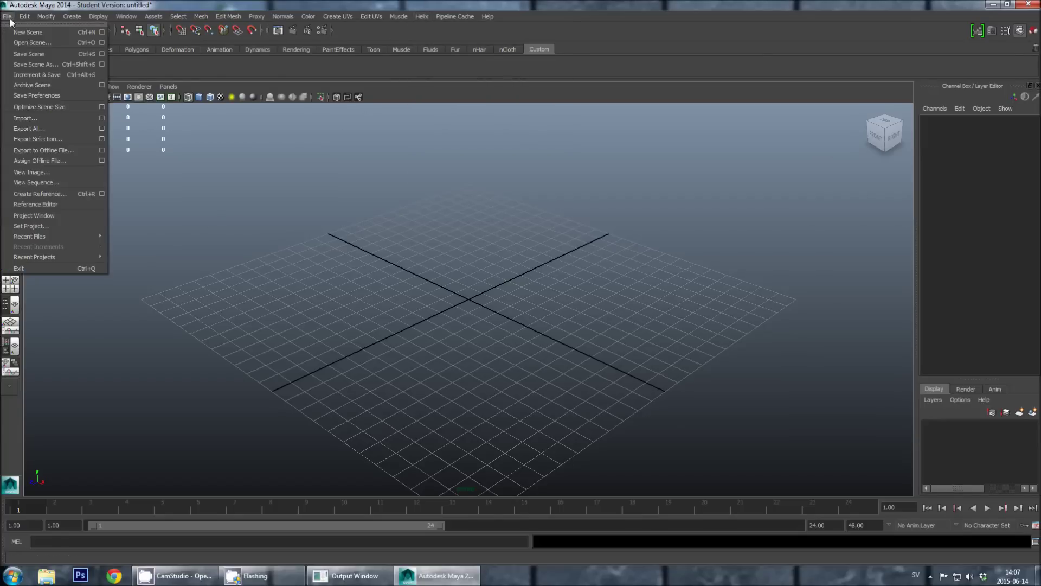
click(25, 118)
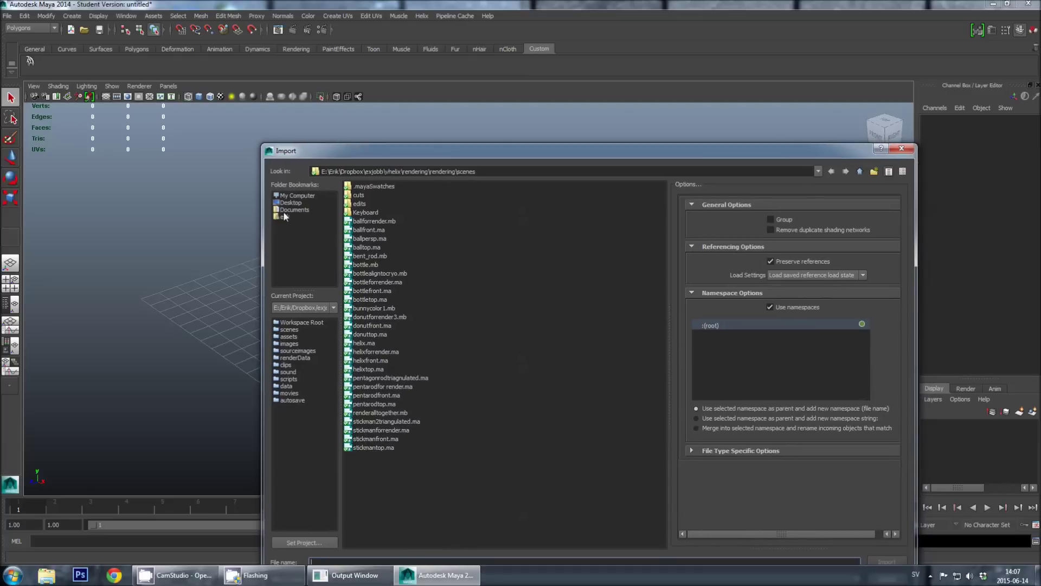
click(292, 209)
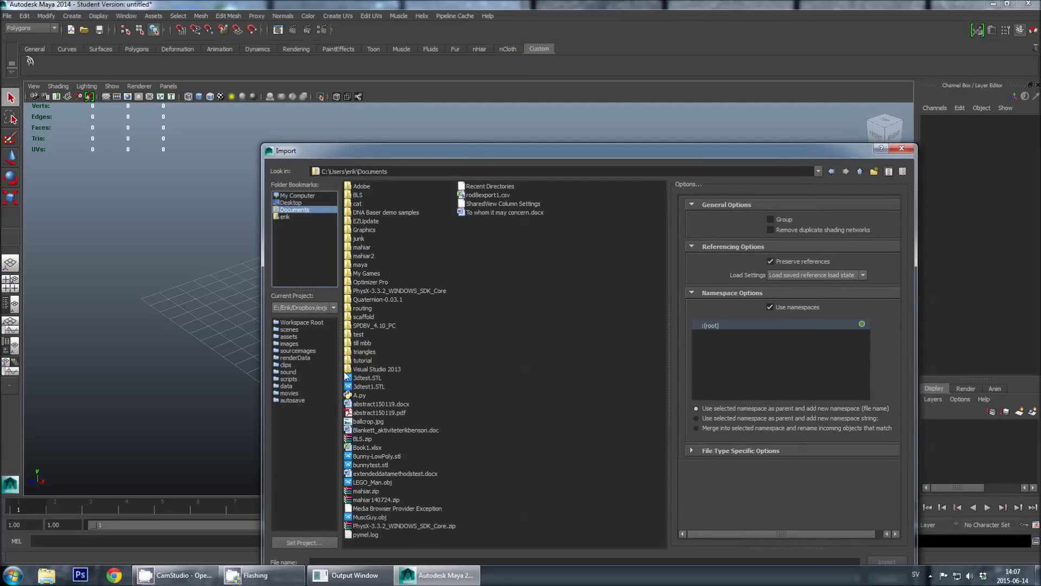
double_click(362, 360)
double_click(359, 190)
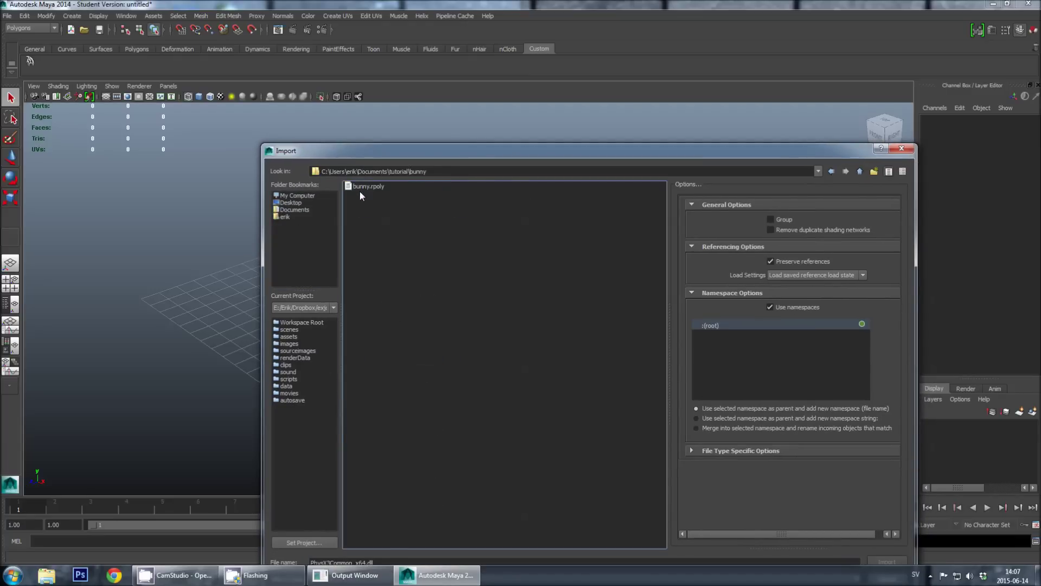
double_click(363, 186)
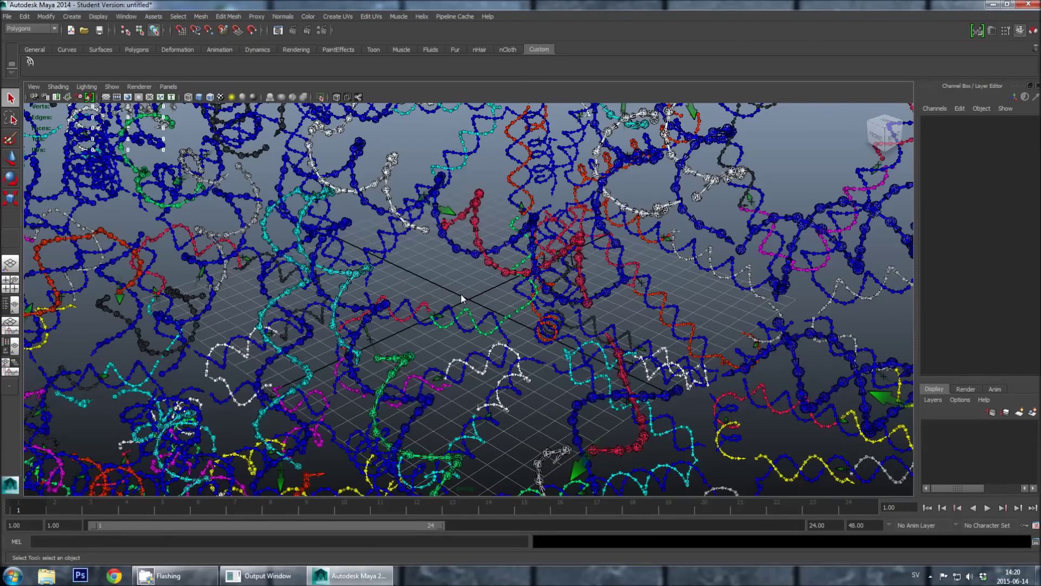
Zoom out, tumble to the bunny's underside, zoom back in, and bring up the Script Editor.
scroll(462, 298, down, 10)
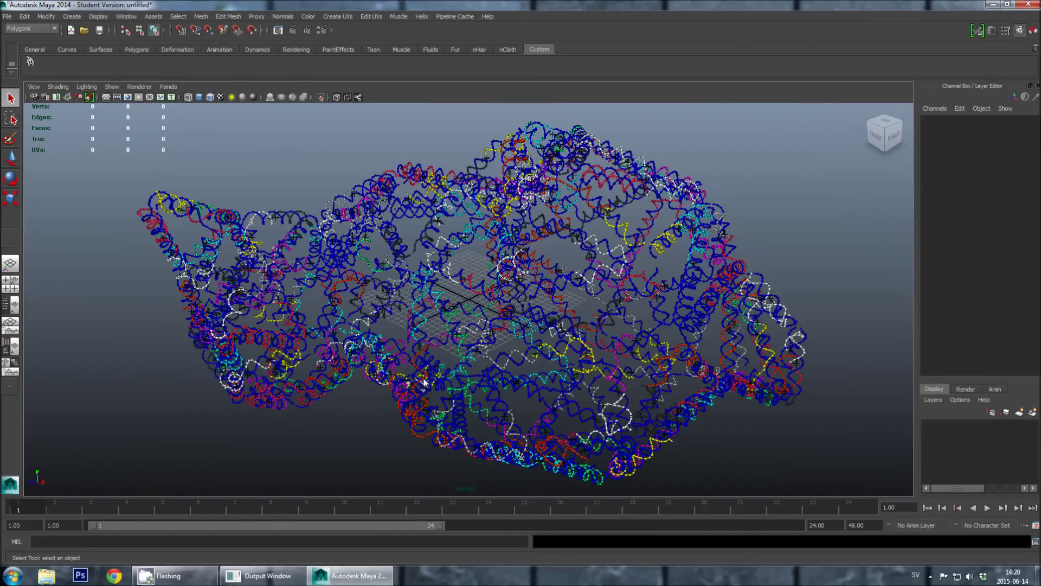
alt+drag(356, 432, 416, 342)
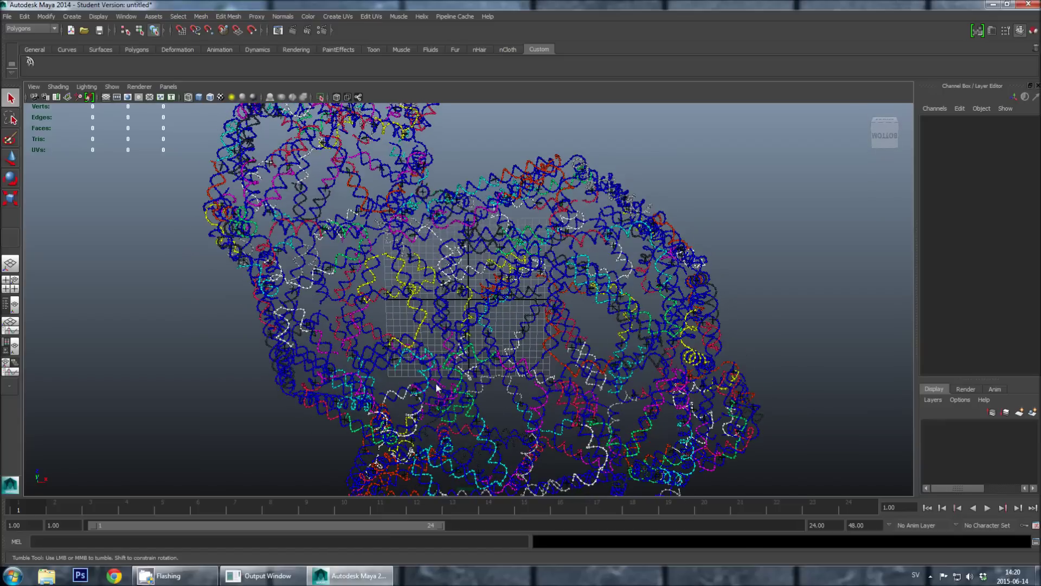
alt+drag(437, 388, 441, 380)
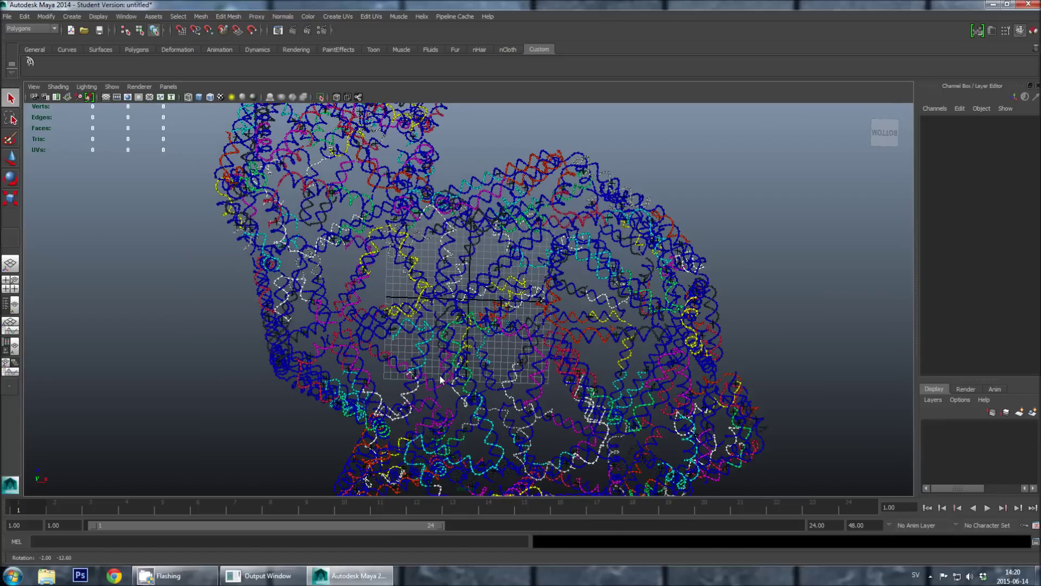
scroll(490, 385, up, 5)
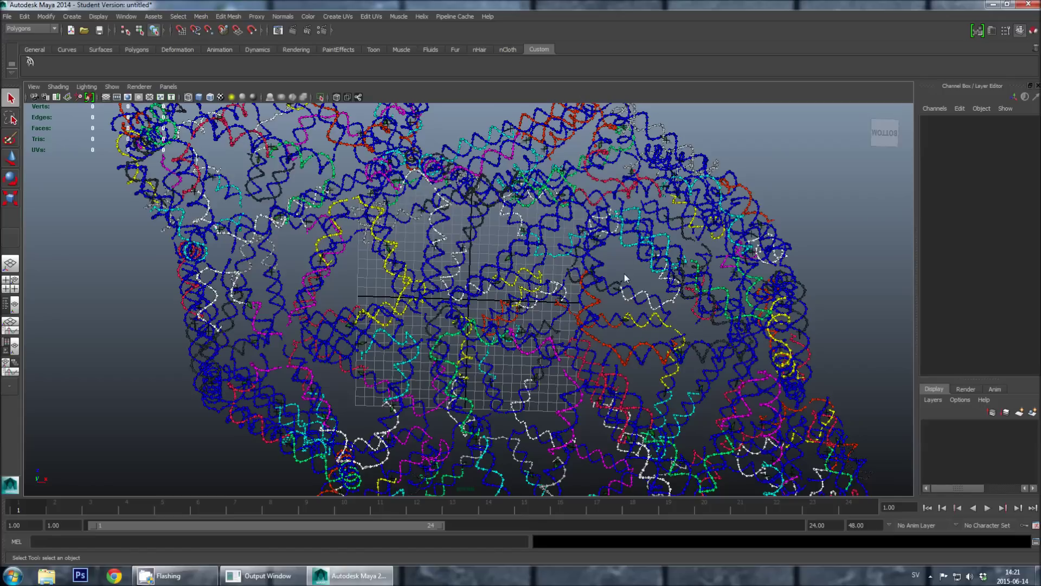
click(1036, 542)
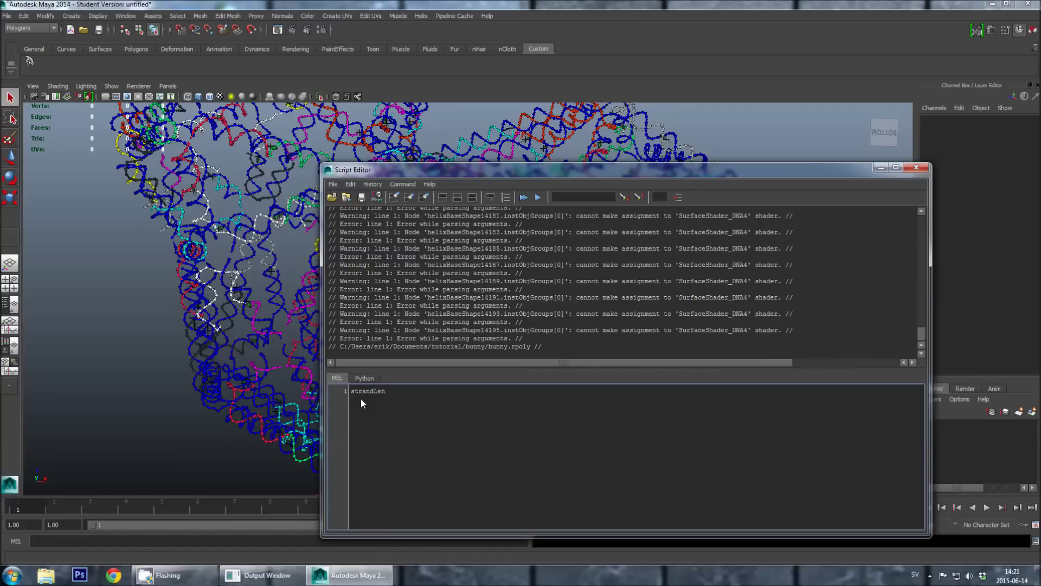
Drag the strandLength command to the Custom shelf as a MEL button and minimize the Script Editor.
text(h)
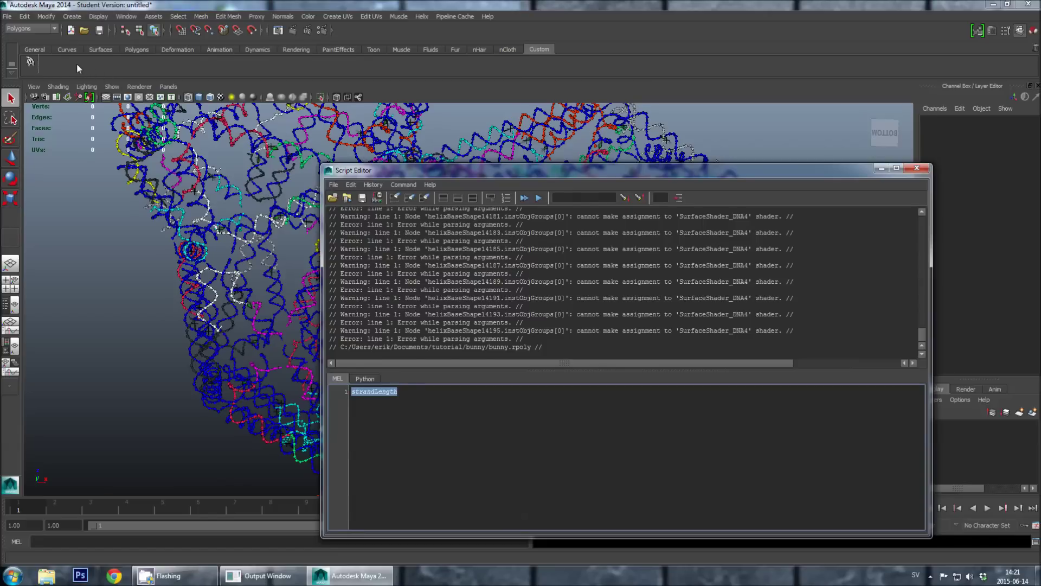
middle_drag(76, 62, 76, 63)
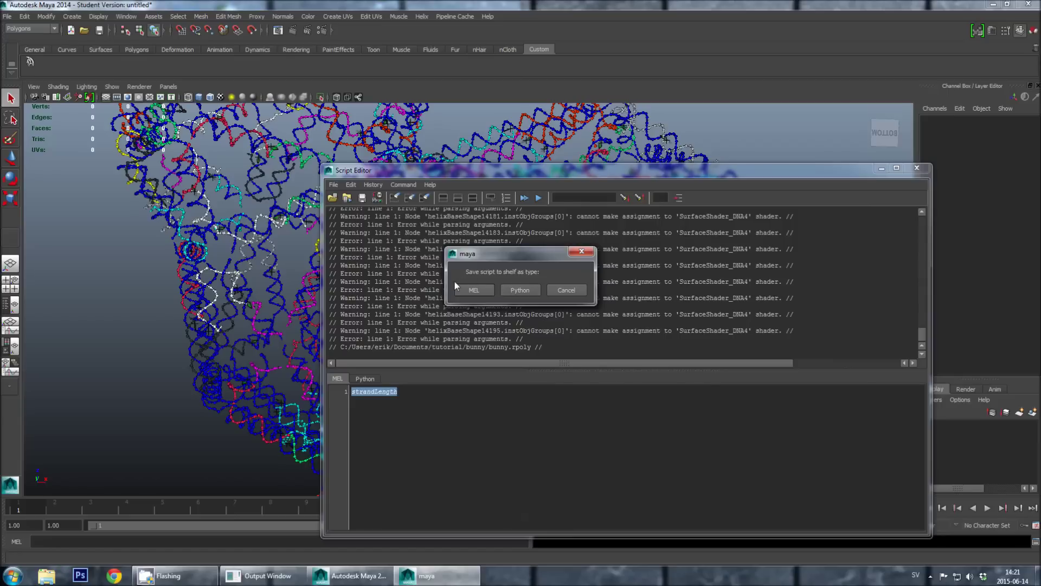
click(559, 291)
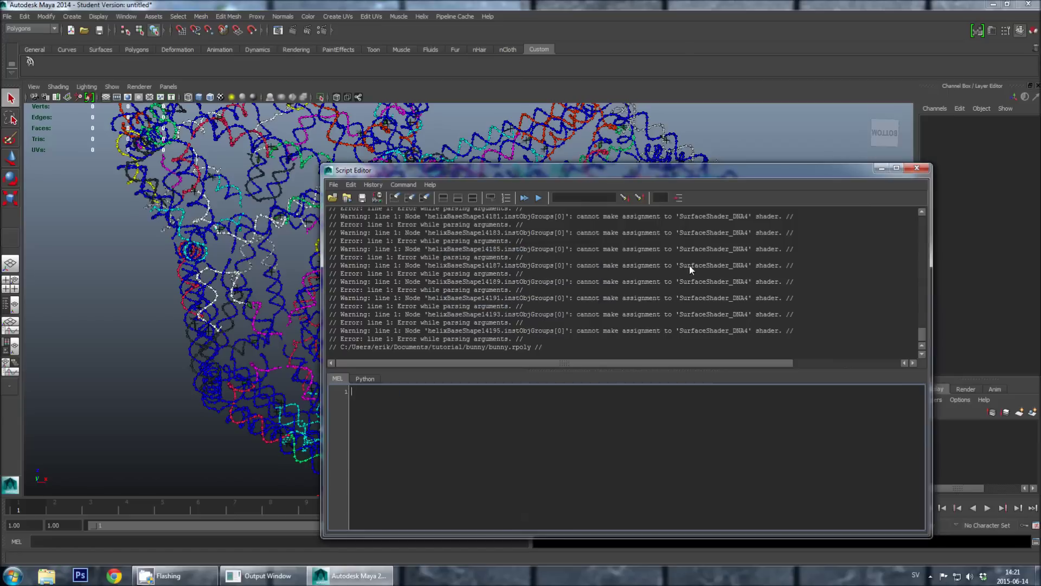
click(879, 169)
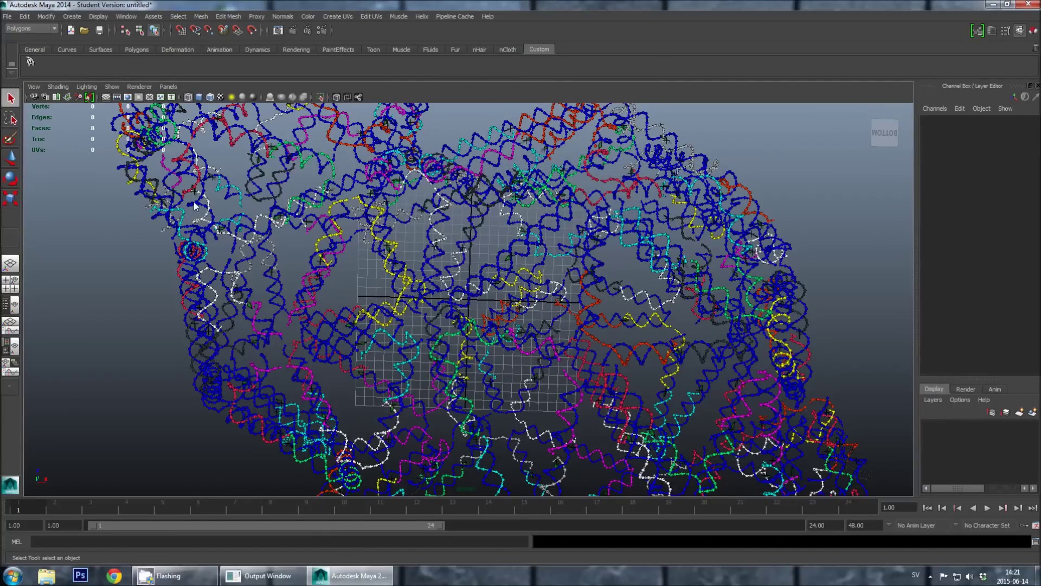
Select base backw_23 and run the strandLength shelf button, which reports length 29.
scroll(238, 229, up, 4)
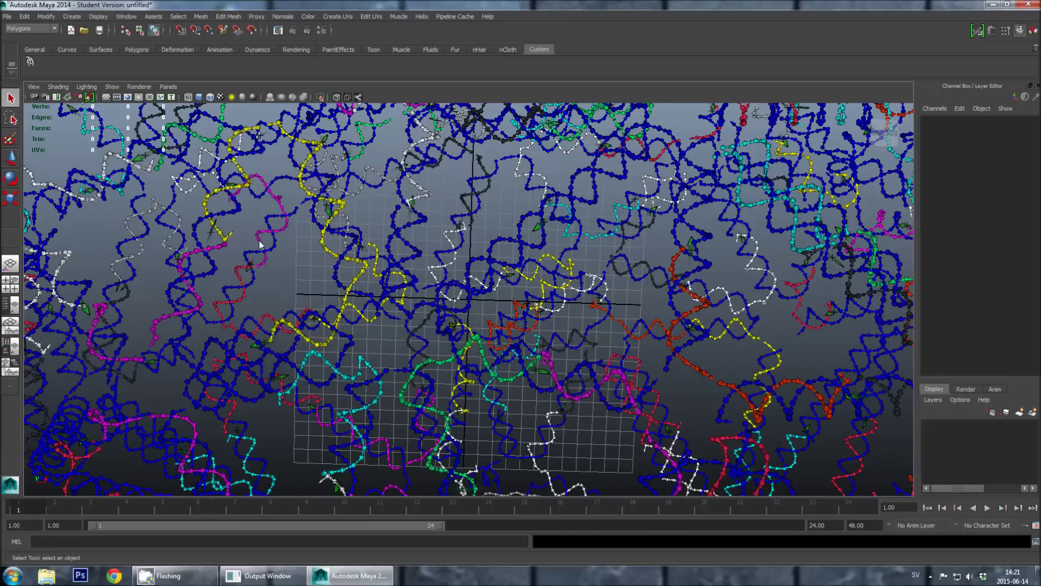
scroll(263, 247, up, 2)
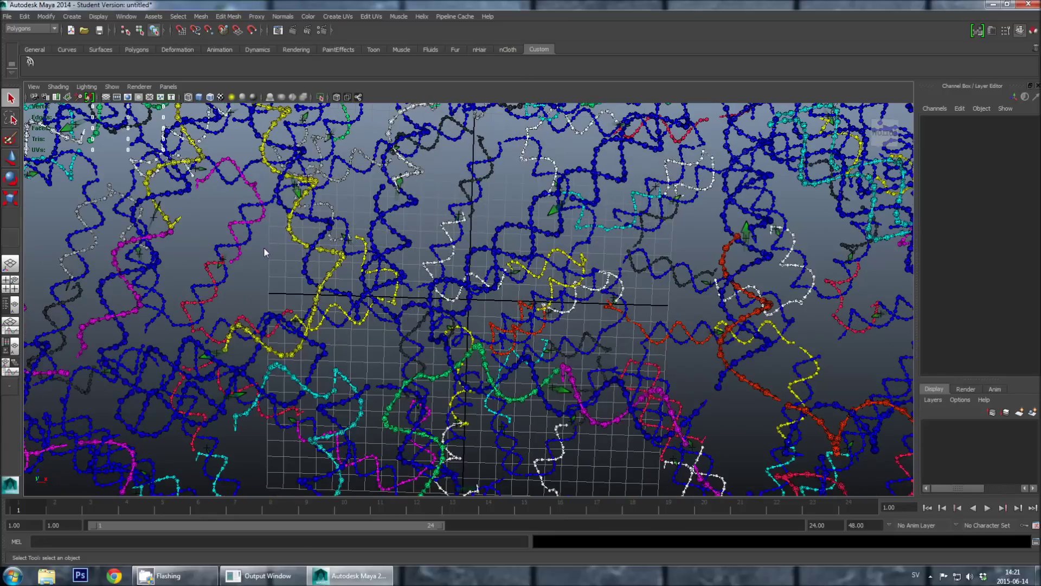
click(293, 239)
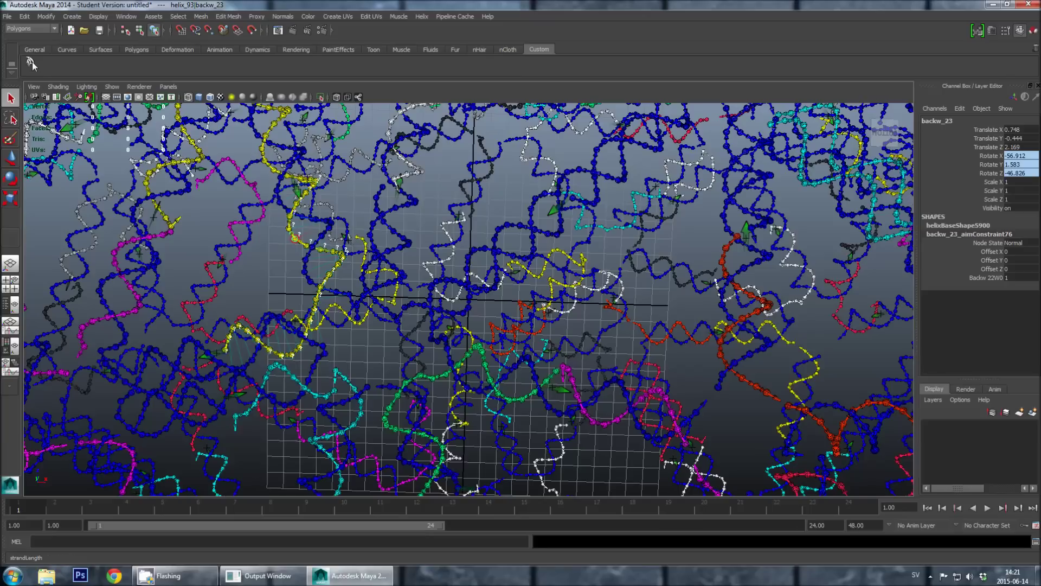
click(31, 63)
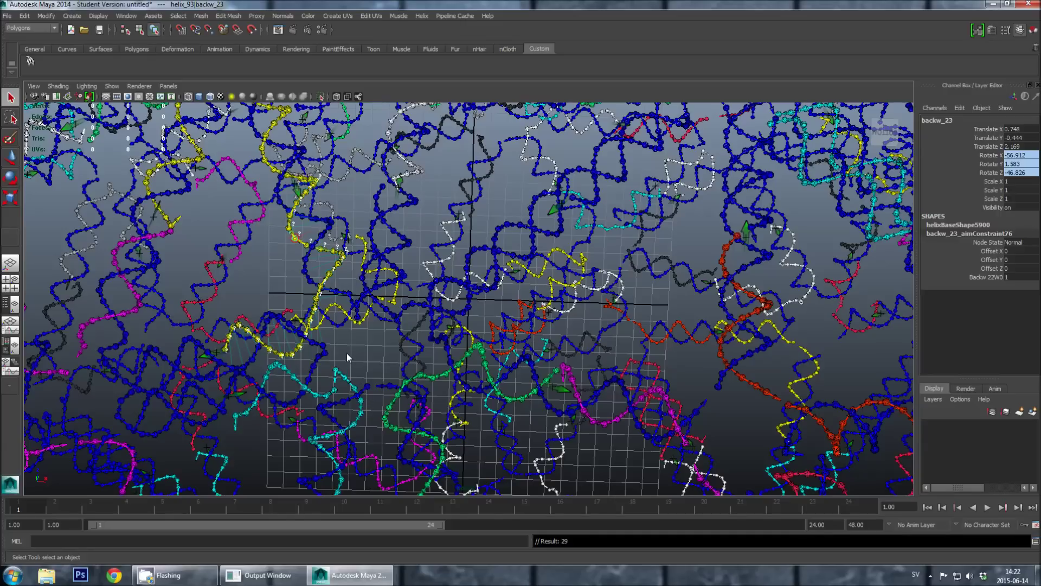
scroll(346, 353, down, 2)
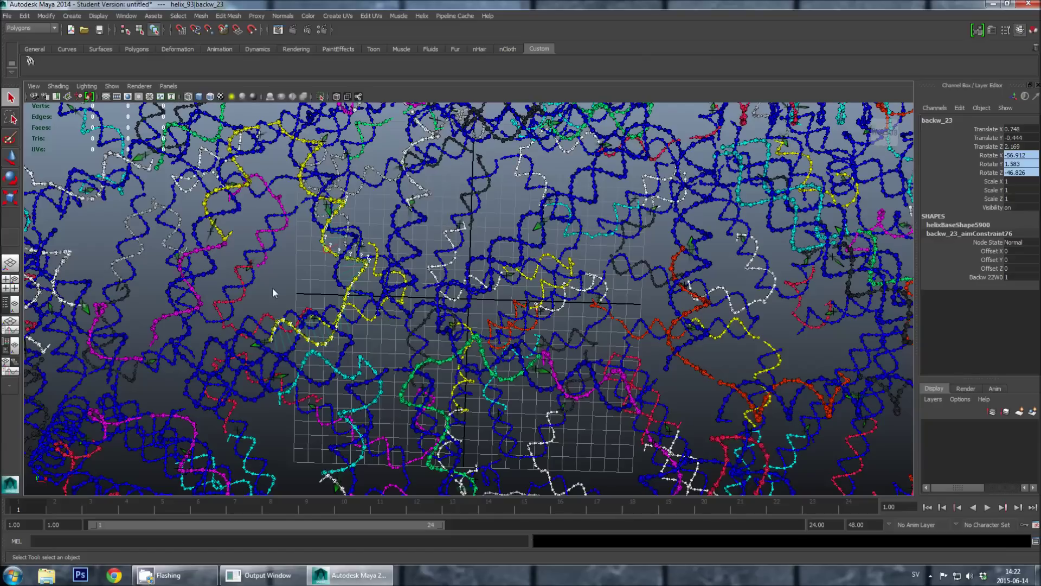
Zoom and orbit to the red strand, then select bases backw_17 and backw_16 together.
mouse_move(274, 281)
alt+mouse_down()
mouse_move(281, 293)
mouse_move(288, 271)
alt+mouse_up()
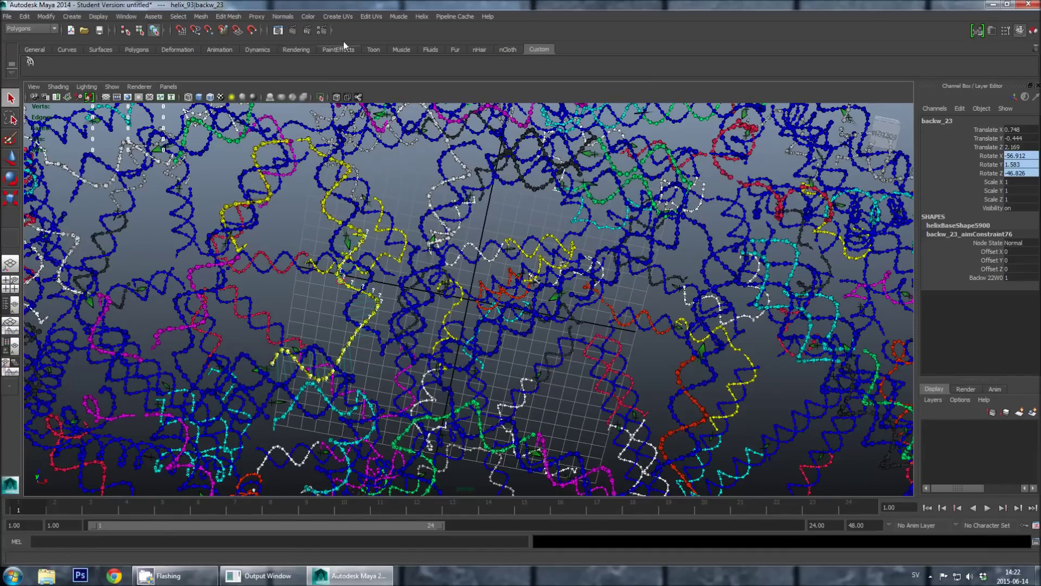
click(419, 15)
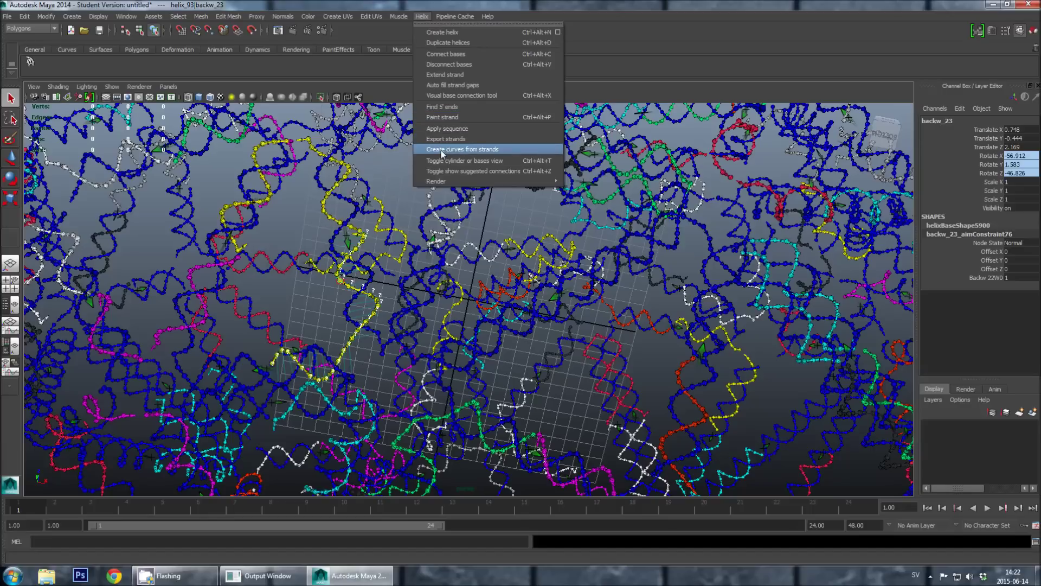
click(443, 130)
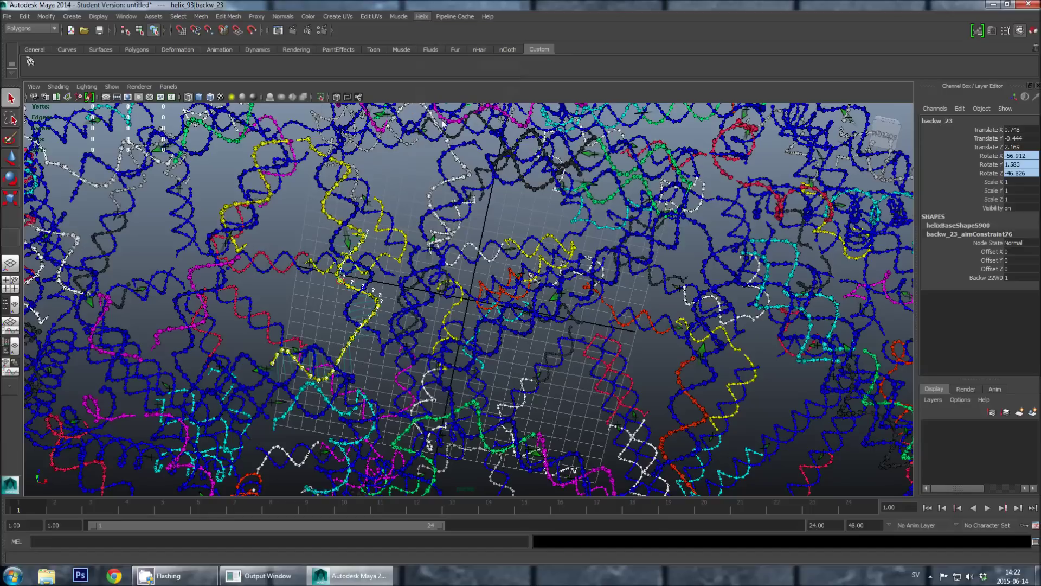
scroll(344, 182, up, 3)
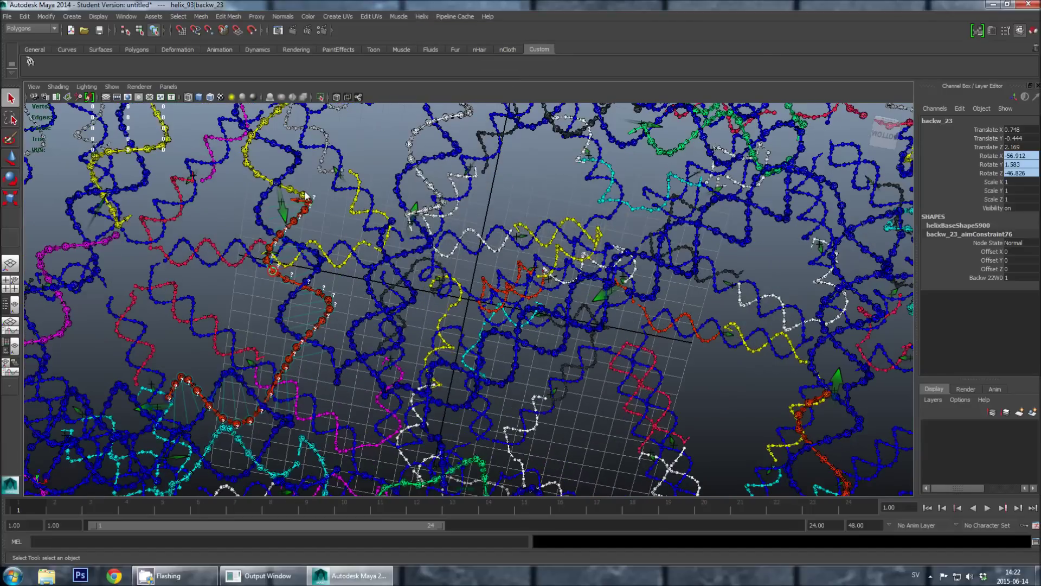
scroll(326, 217, up, 3)
scroll(330, 220, up, 5)
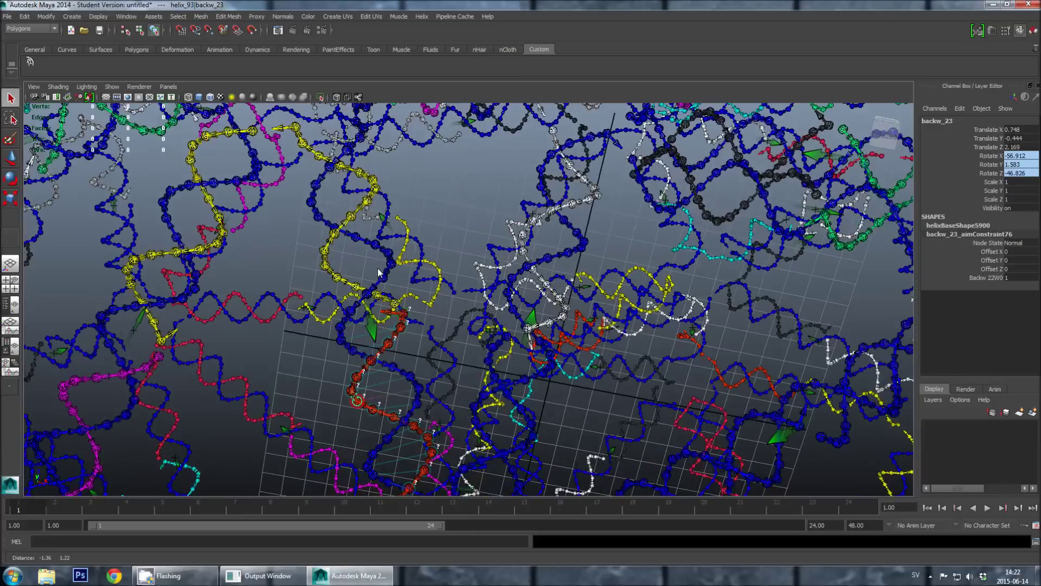
alt+drag(373, 367, 385, 374)
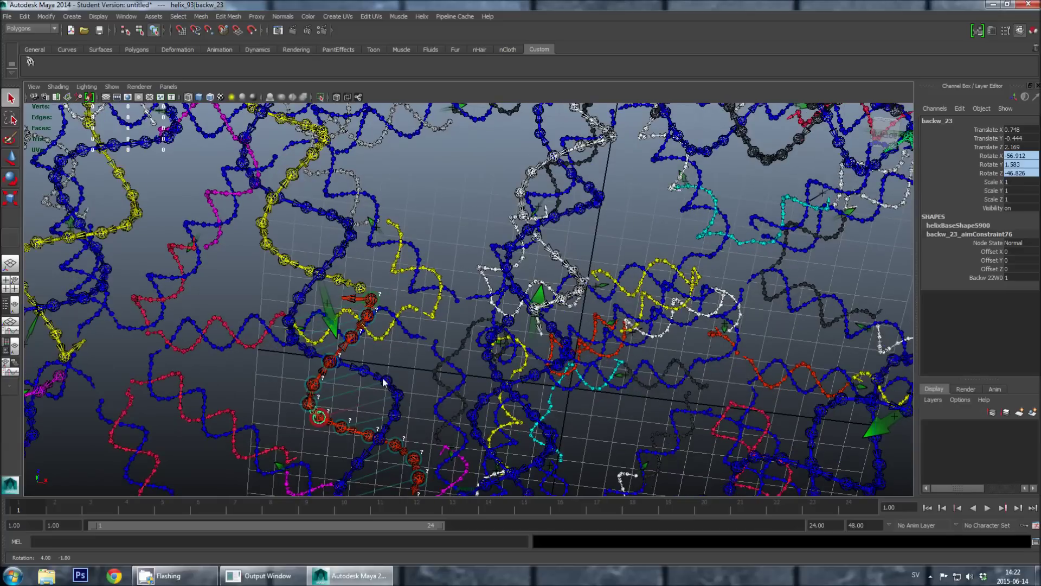
click(371, 300)
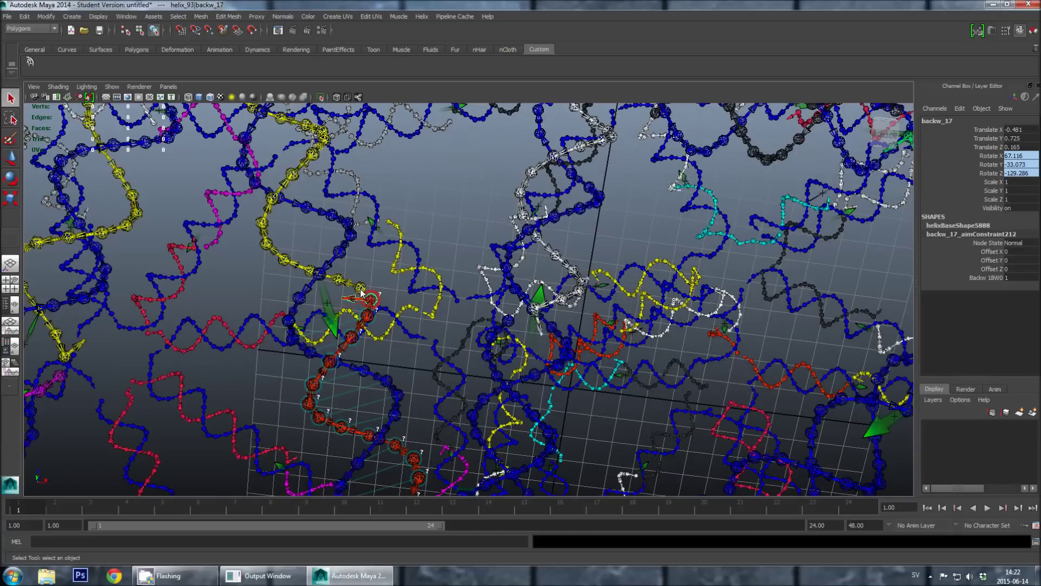
shift+click(361, 288)
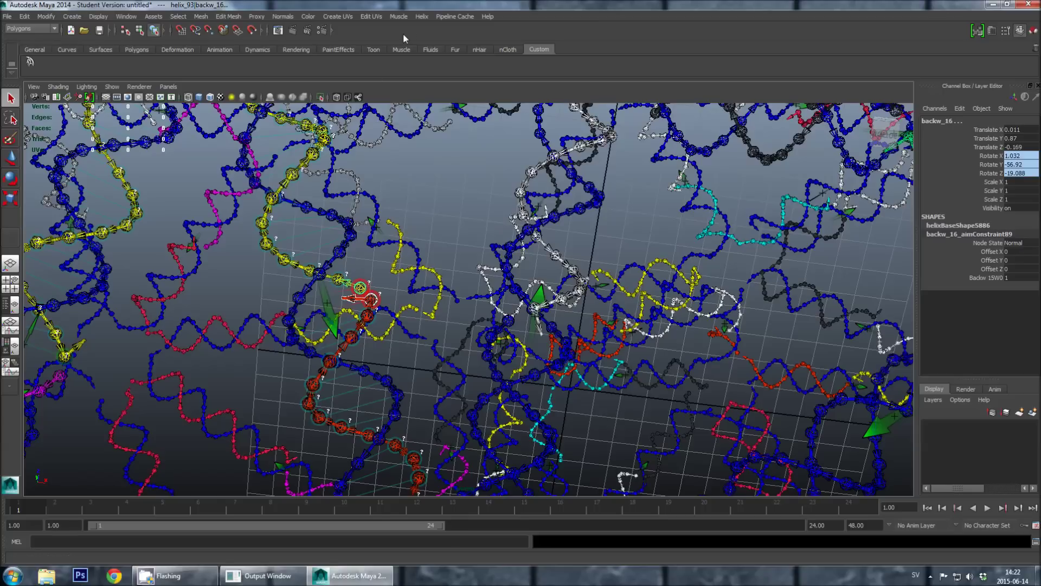
Connect bases backw_17 and backw_16, merging the red strand into the green strand.
click(422, 16)
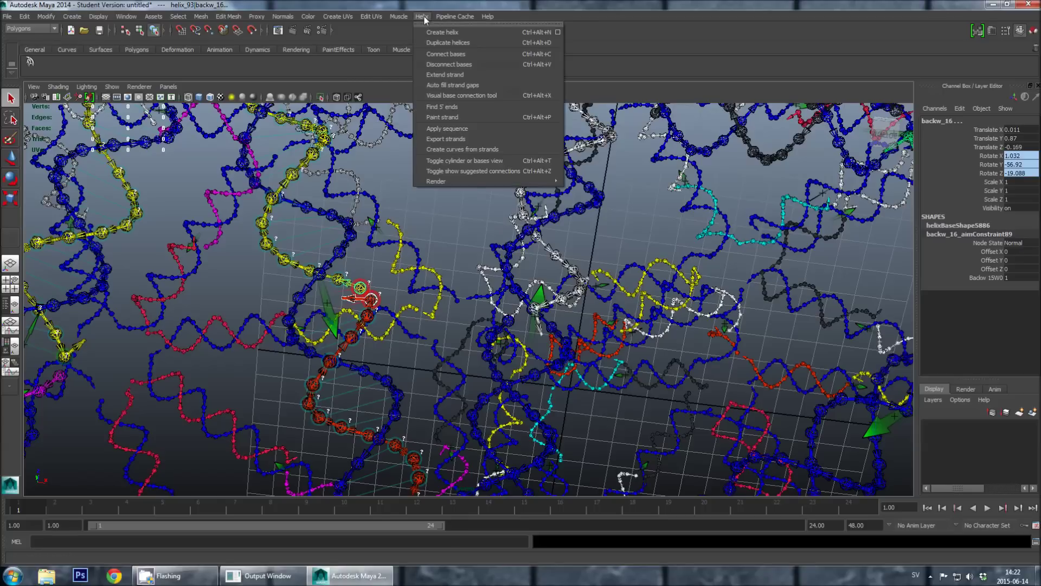
click(439, 61)
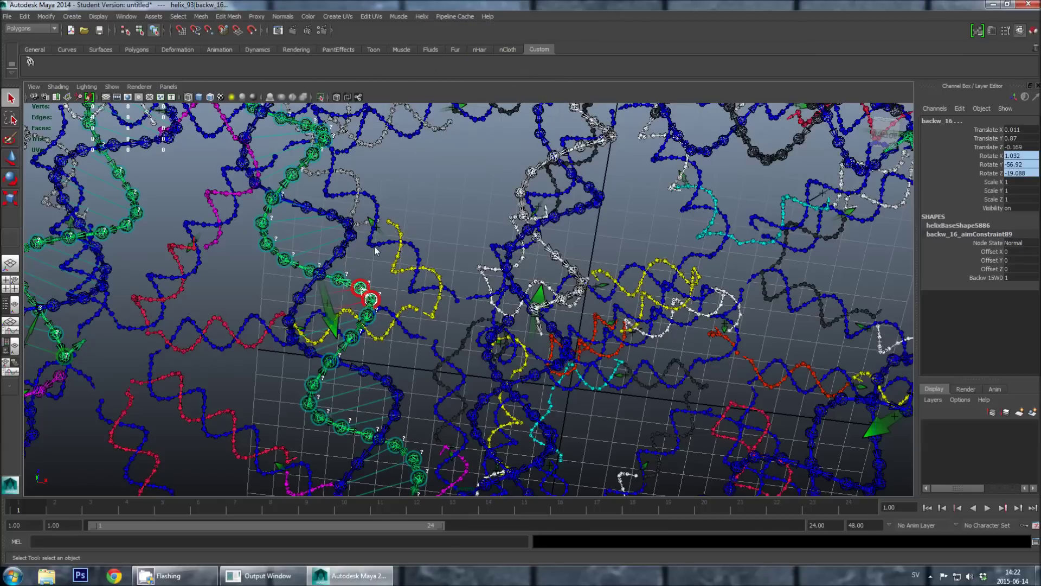
scroll(374, 250, down, 2)
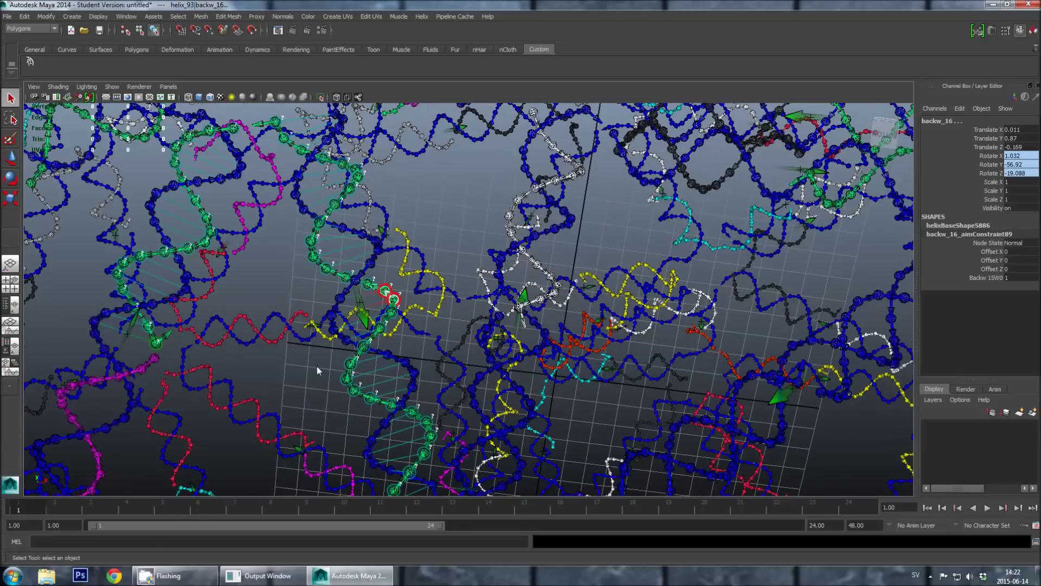
scroll(373, 253, down, 1)
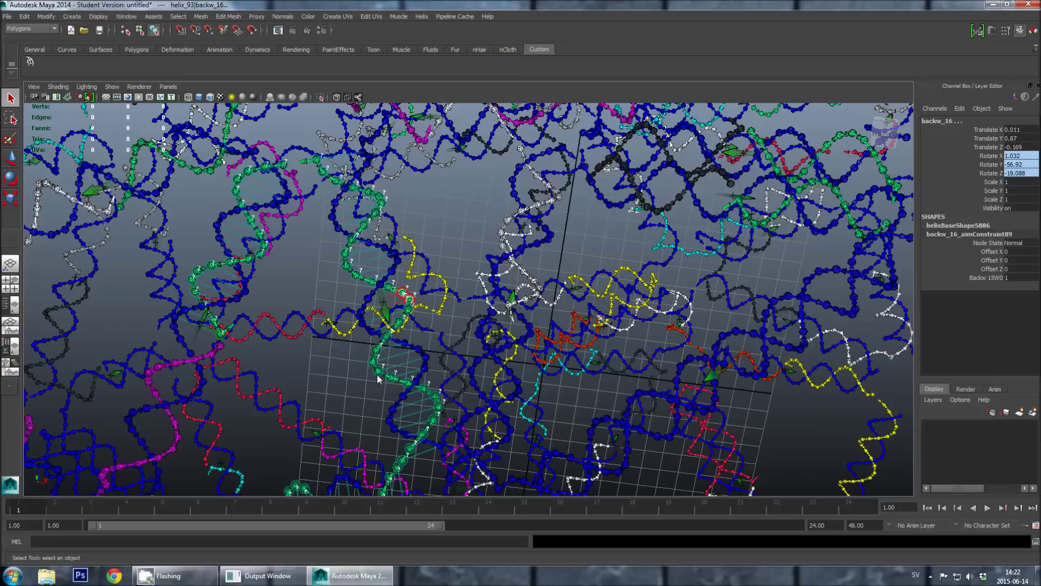
scroll(379, 385, down, 1)
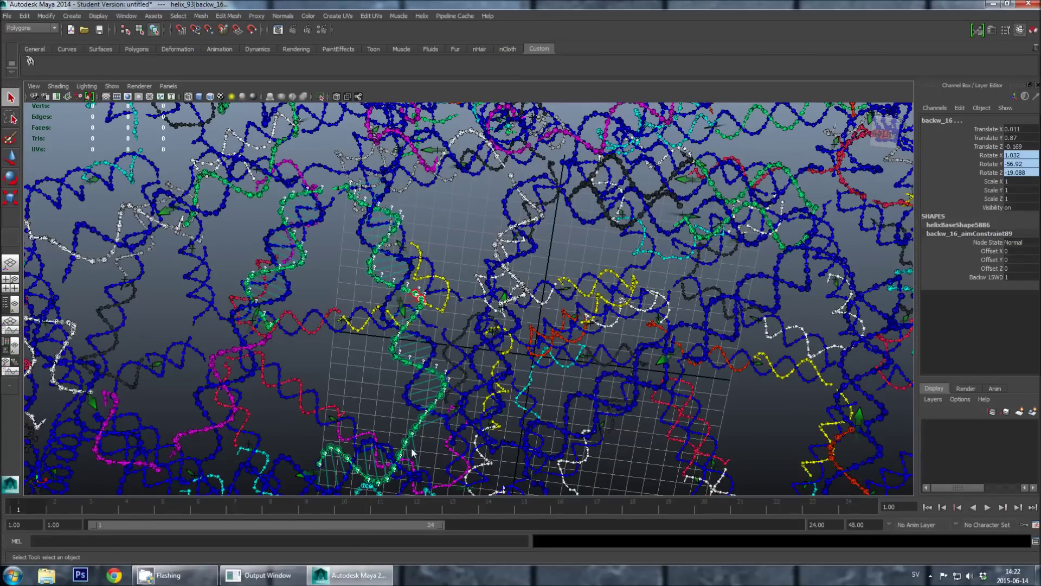
Select backw_13 and measure its strand with strandLength, giving 64.
scroll(388, 353, up, 2)
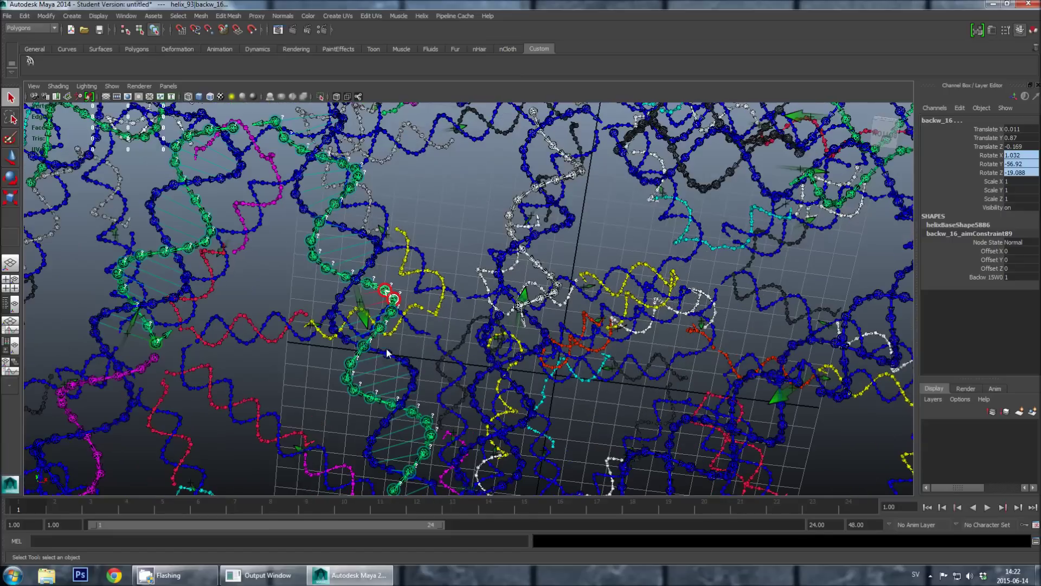
click(314, 279)
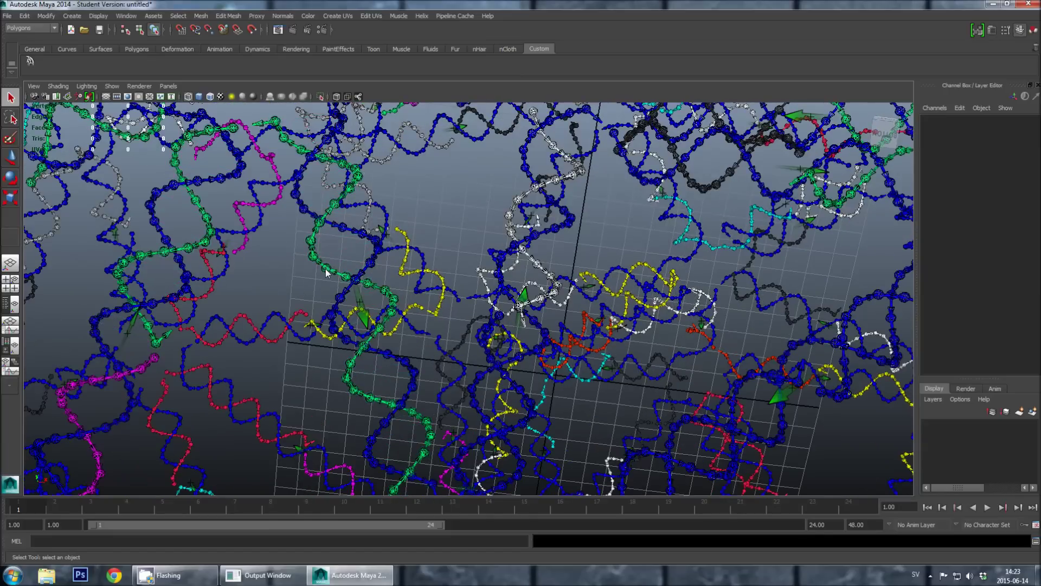
click(324, 269)
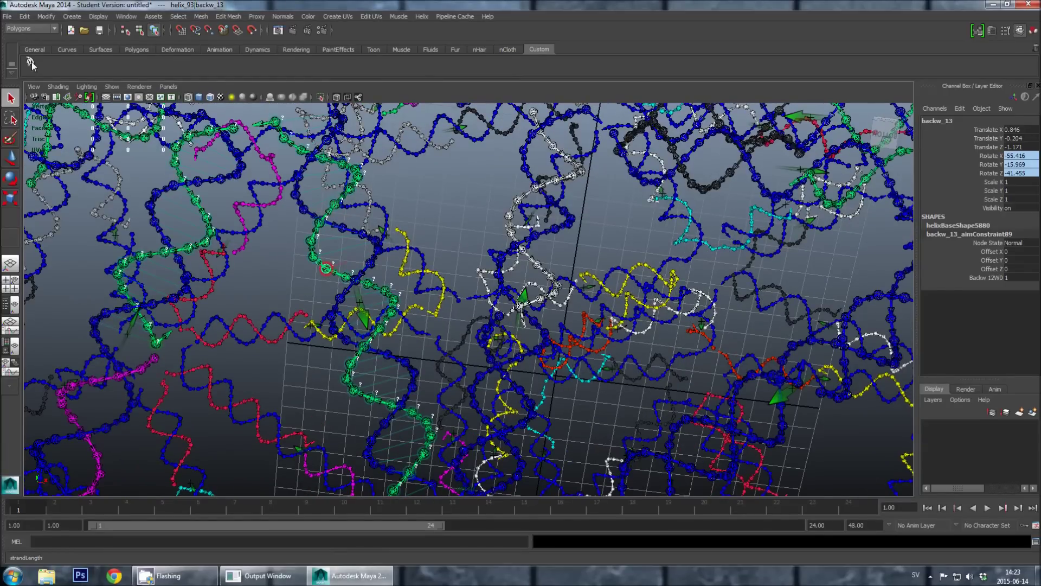
click(31, 62)
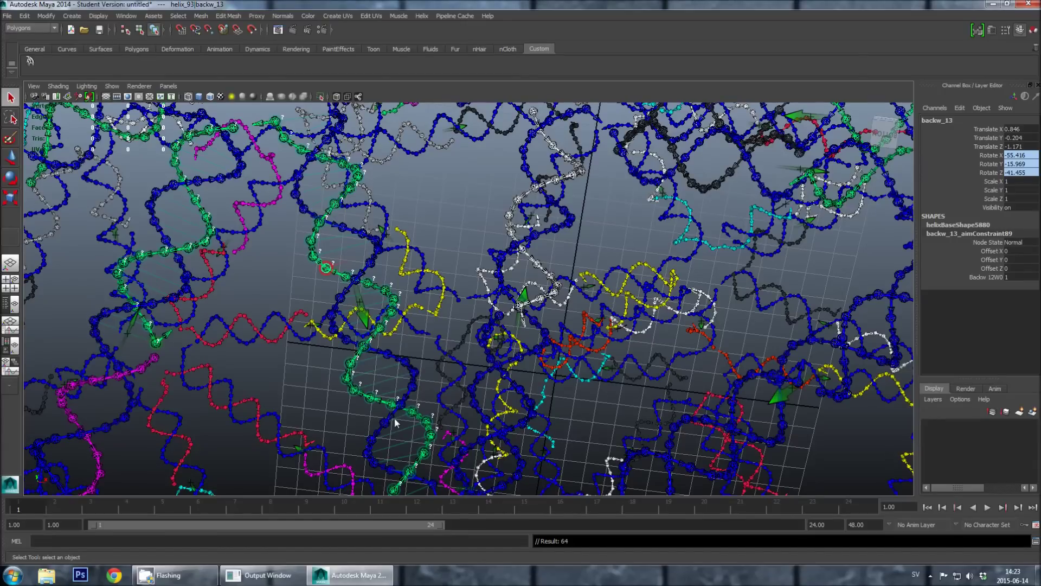
alt+middle_drag(329, 392, 323, 337)
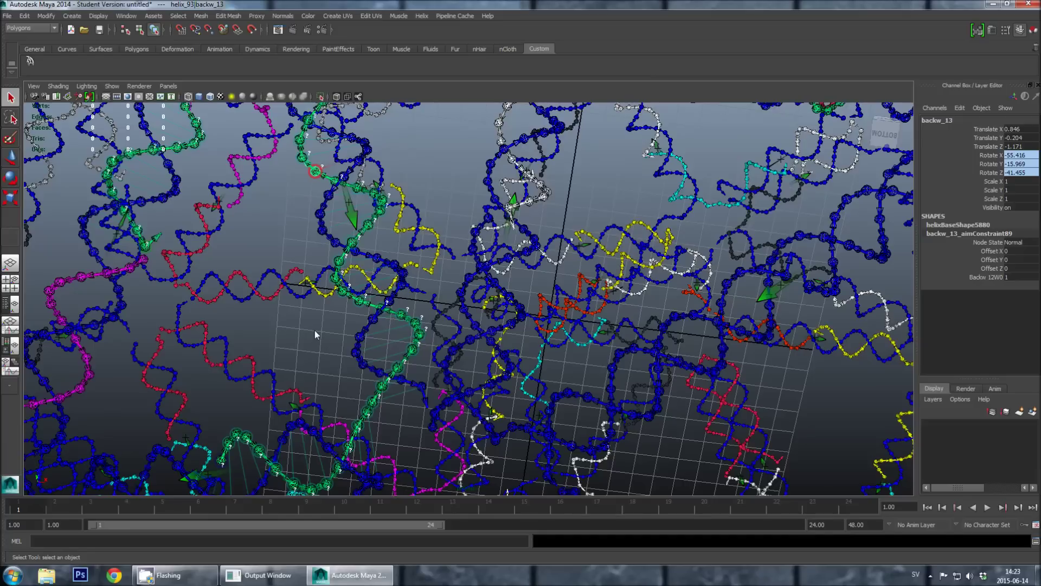
Disconnect the bases at backw_21, splitting off the lower part as a white strand.
alt+drag(315, 327, 323, 318)
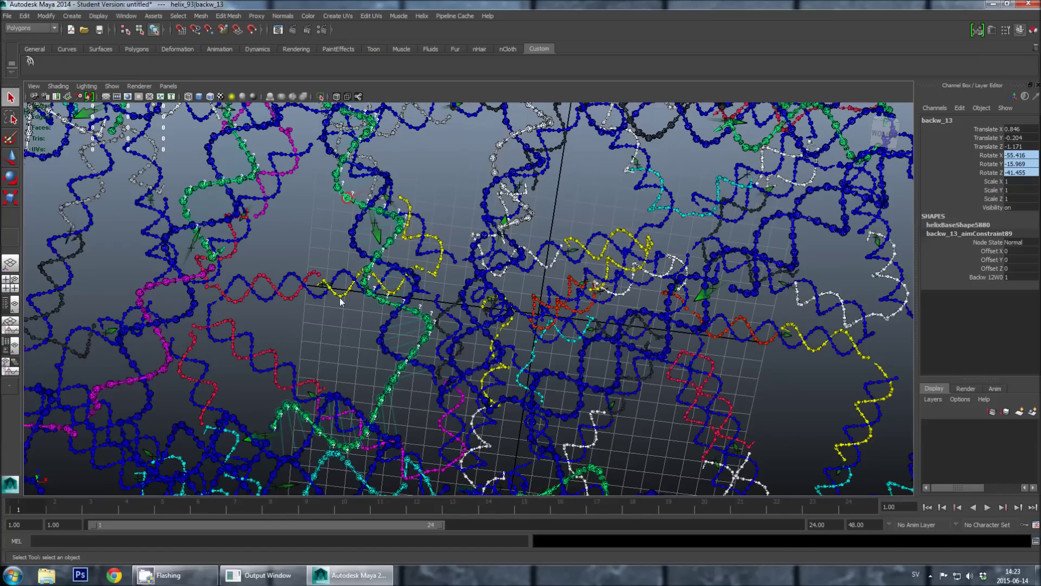
click(367, 270)
click(421, 16)
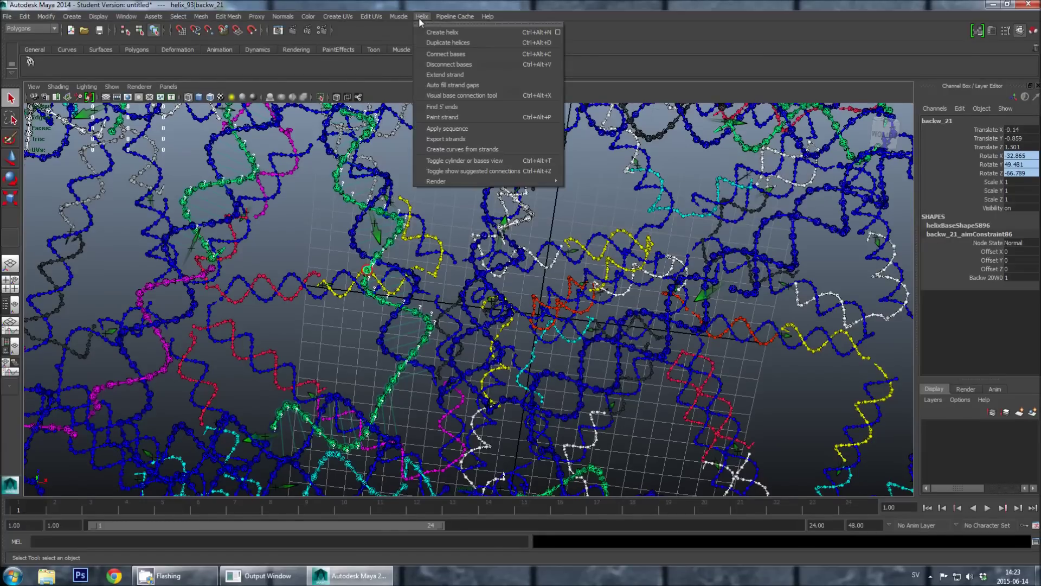
click(446, 64)
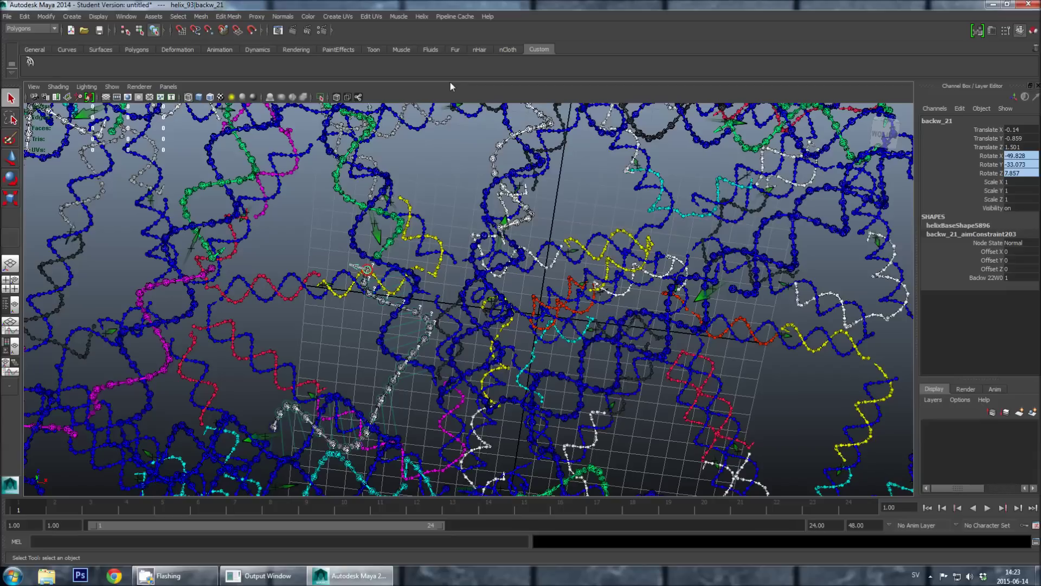
click(443, 146)
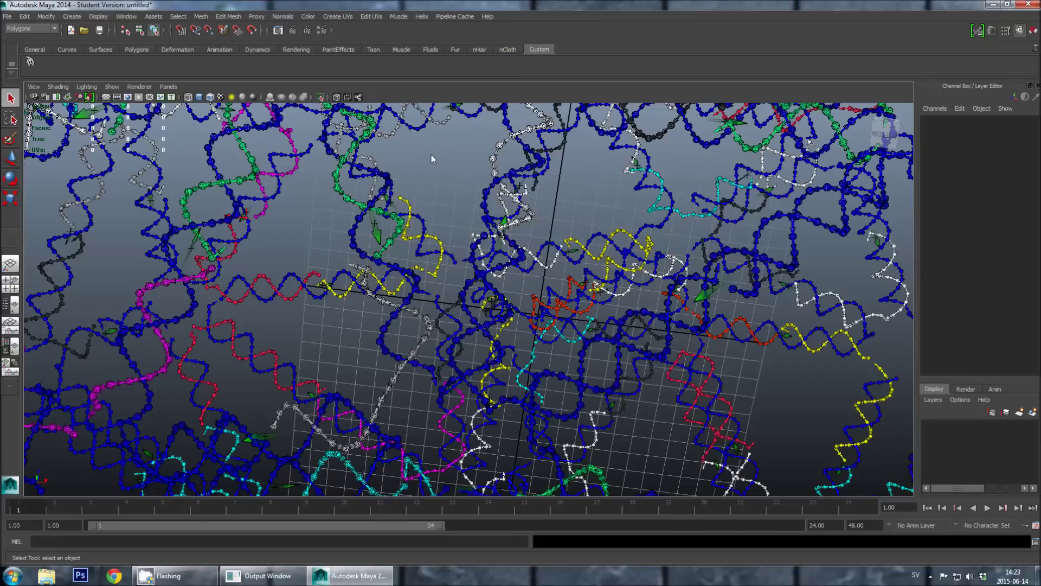
Run Helix > Export strands to bring up the Export to text file dialog.
click(422, 17)
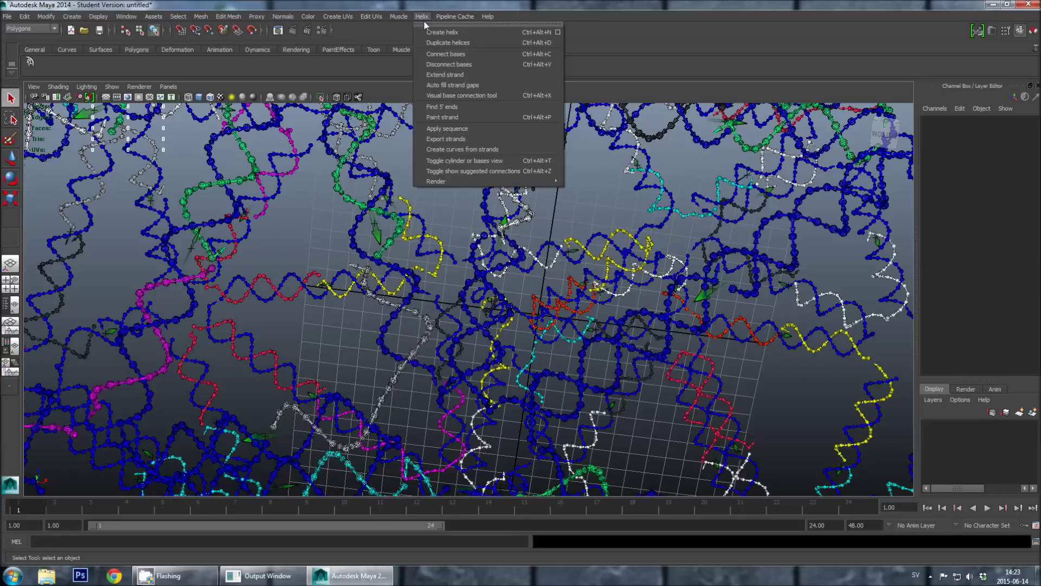
click(444, 139)
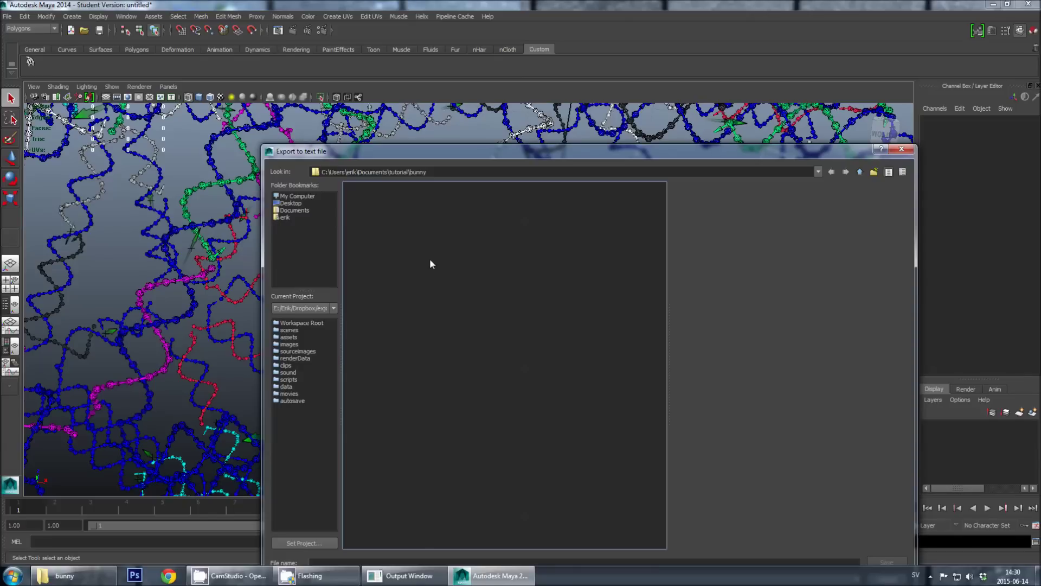
Save the exported strands as export.csv in the bunny folder.
drag(457, 152, 435, 159)
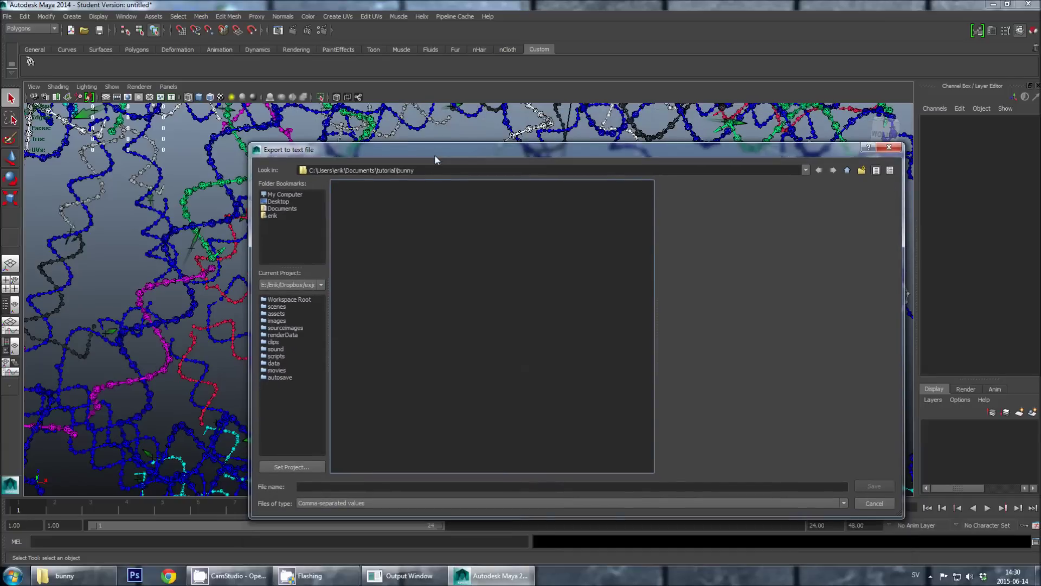
click(338, 486)
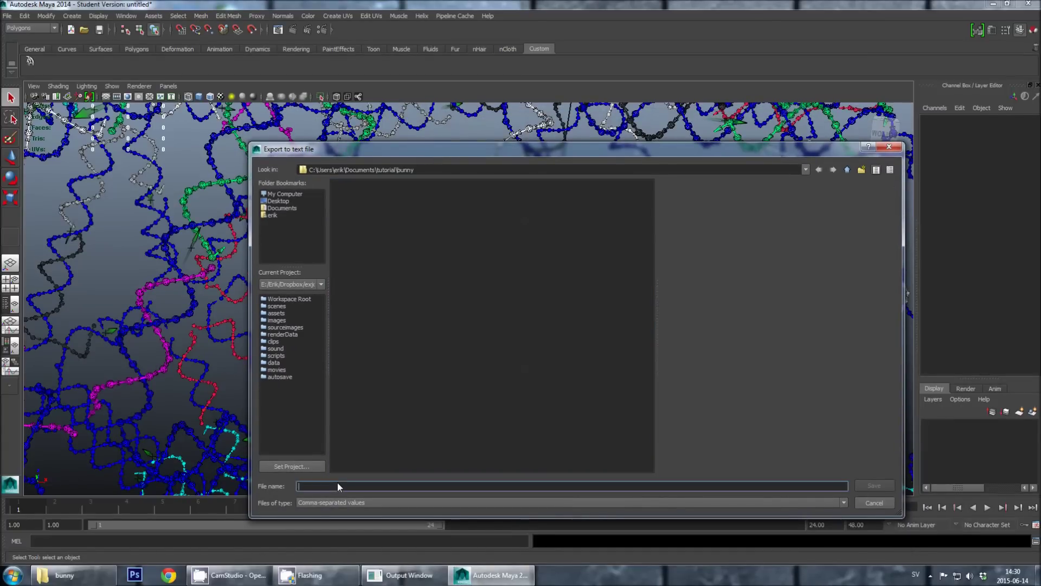
text(ec)
click(858, 483)
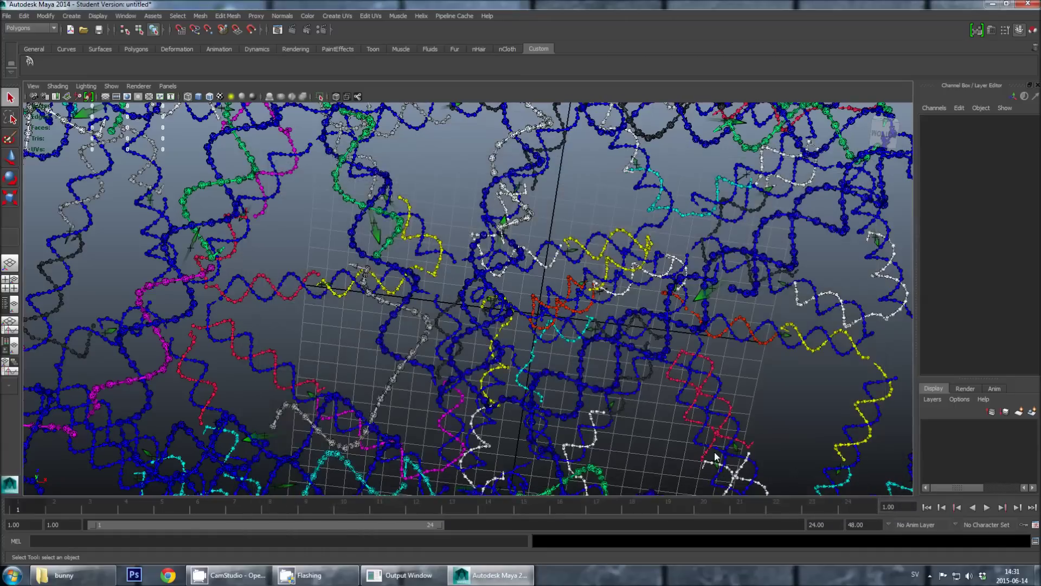
click(93, 570)
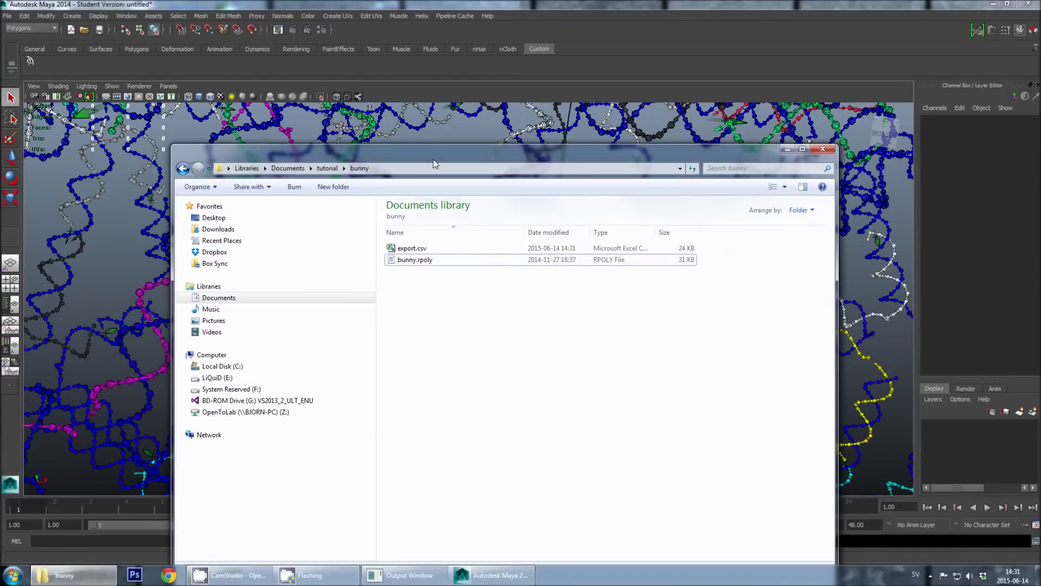
Open export.csv in Excel, showing strand rows like |helix_1|backw_13 -> |helix_3|backw_19.
click(454, 249)
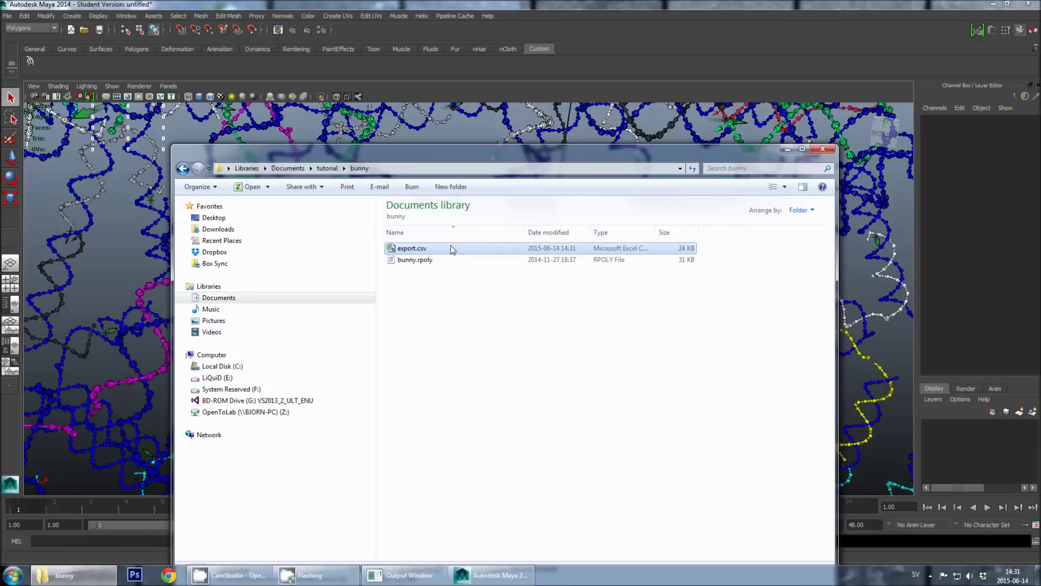
double_click(451, 249)
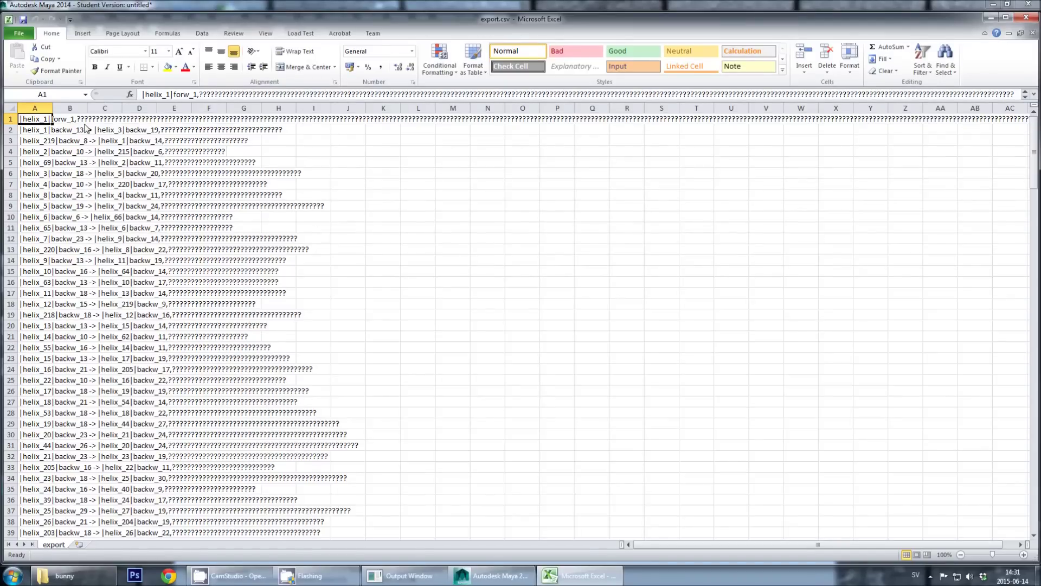
Clear row 1 and split column A's text at commas into separate columns.
click(12, 119)
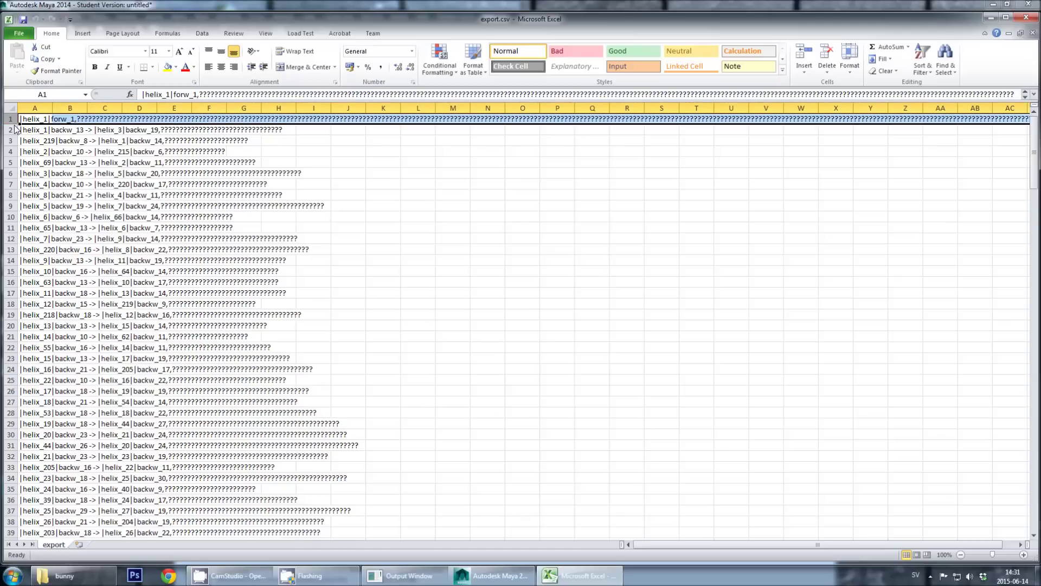
key(Delete)
click(31, 111)
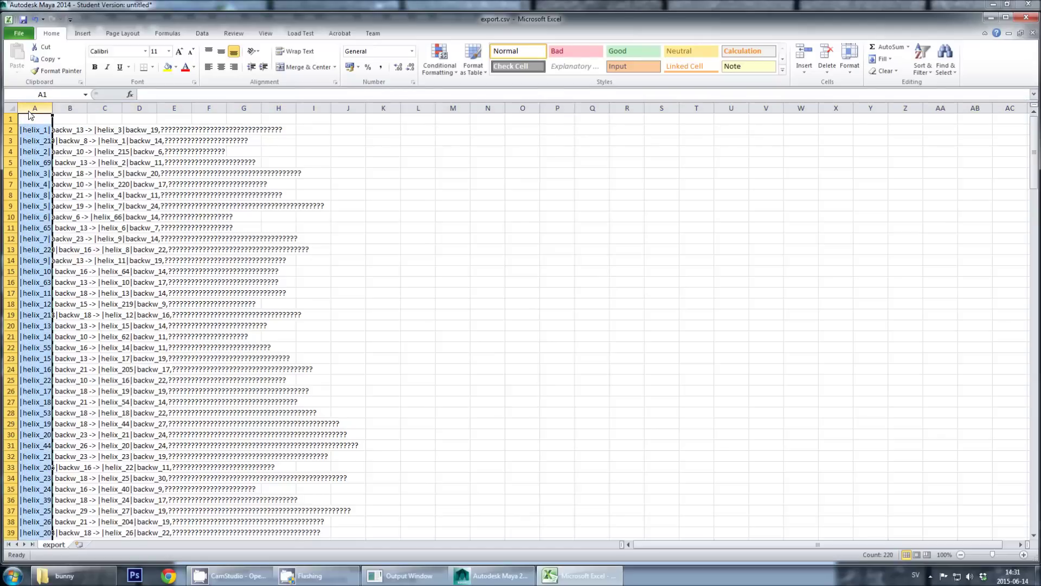
click(200, 33)
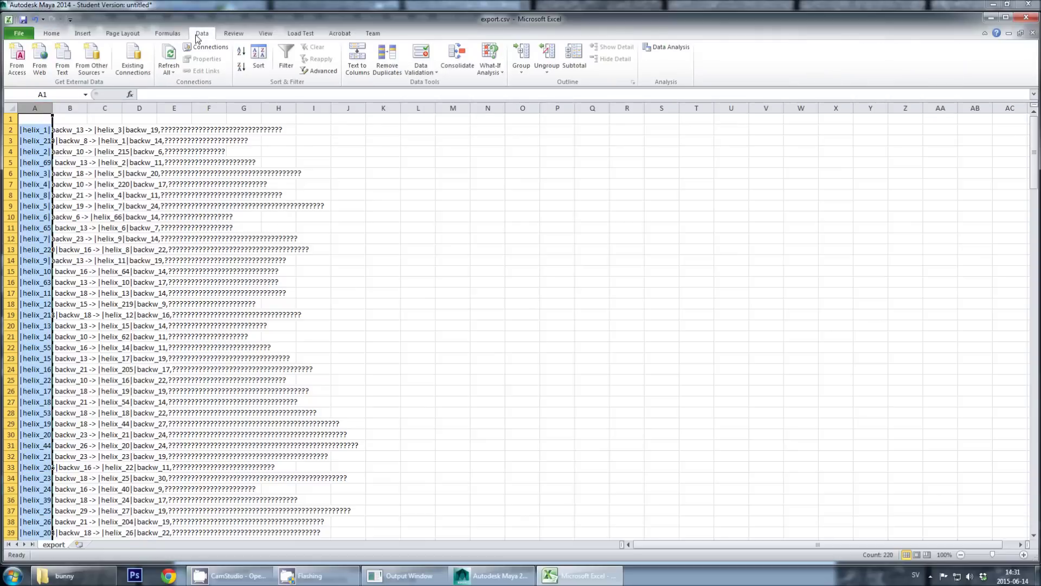
click(351, 54)
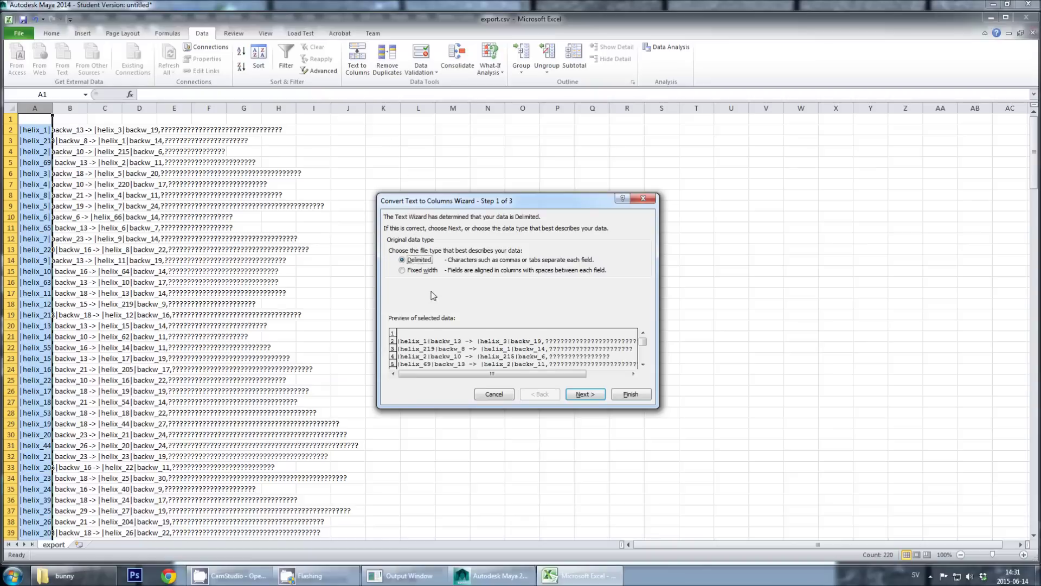
click(571, 396)
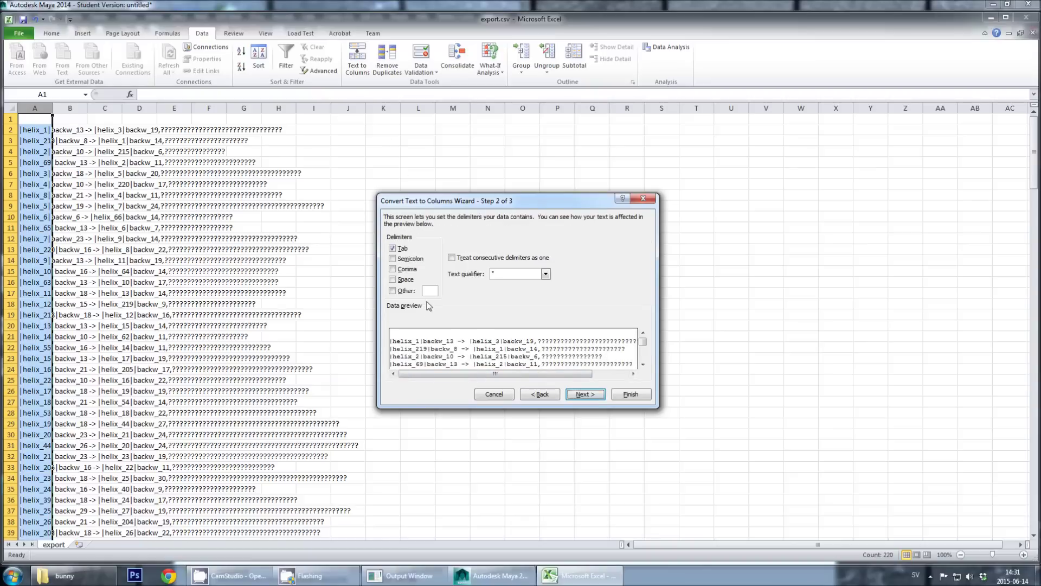
click(408, 269)
click(625, 396)
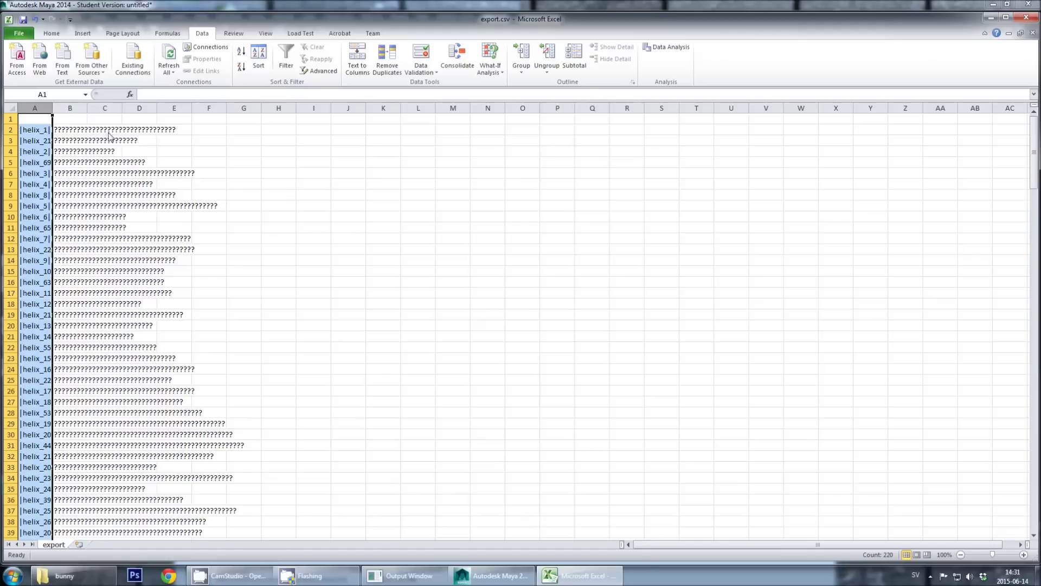
Autofit column A to the strand names and column B to the sequences.
double_click(53, 108)
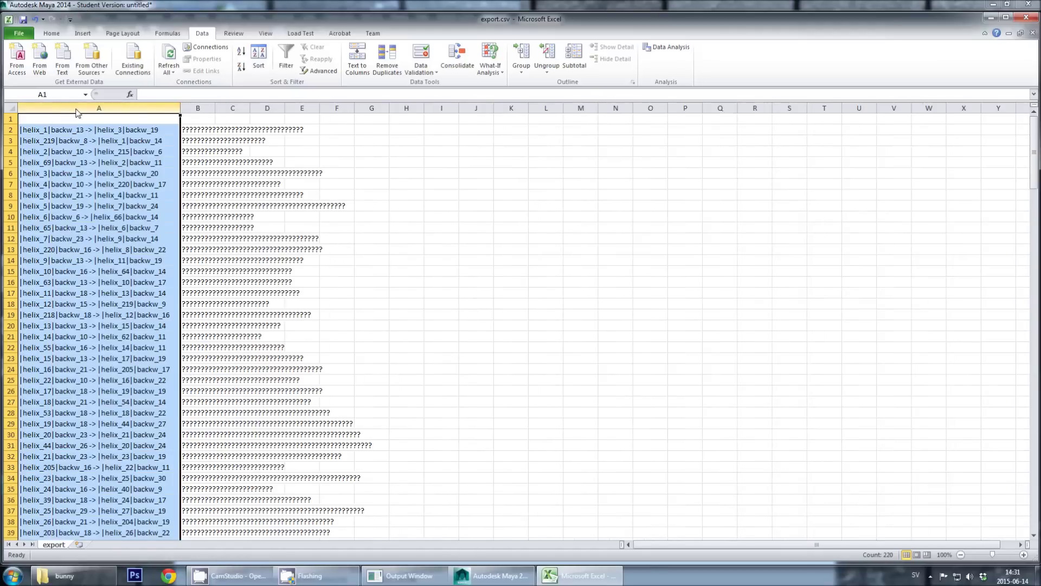
double_click(215, 113)
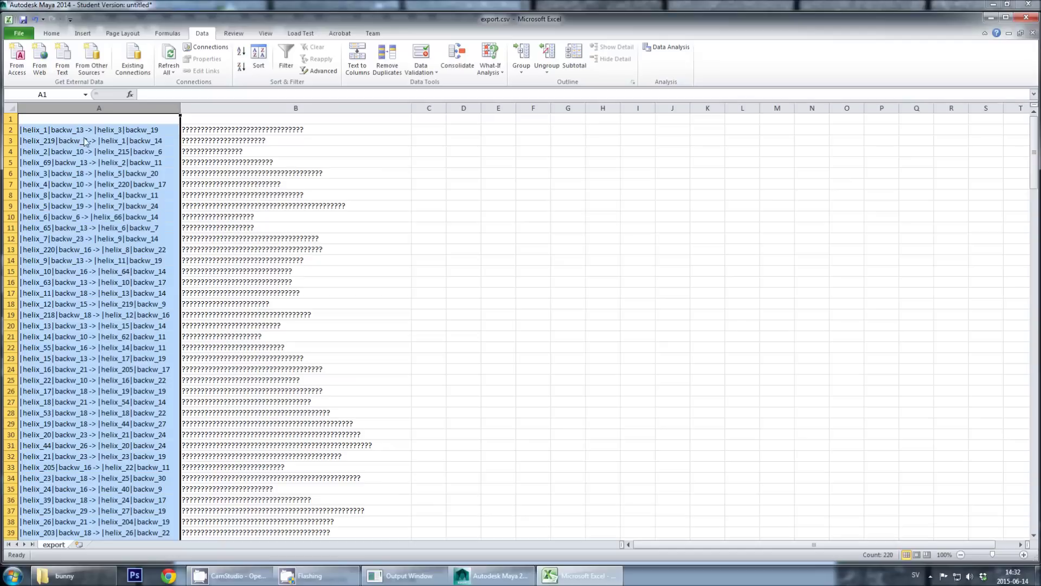
click(424, 130)
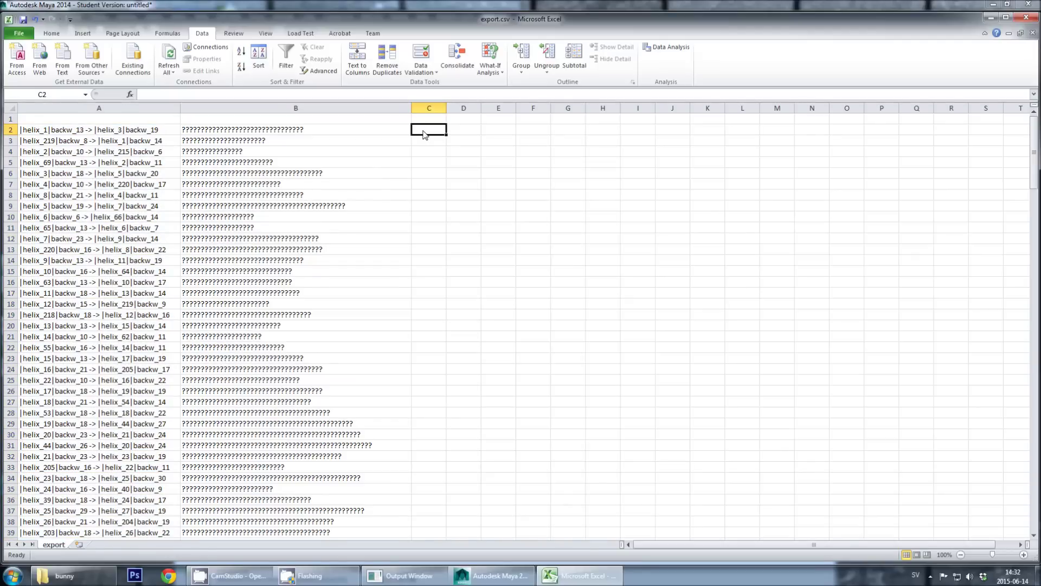
Enter =LEN(B2) in C2 and fill it down to row 221.
text(=l)
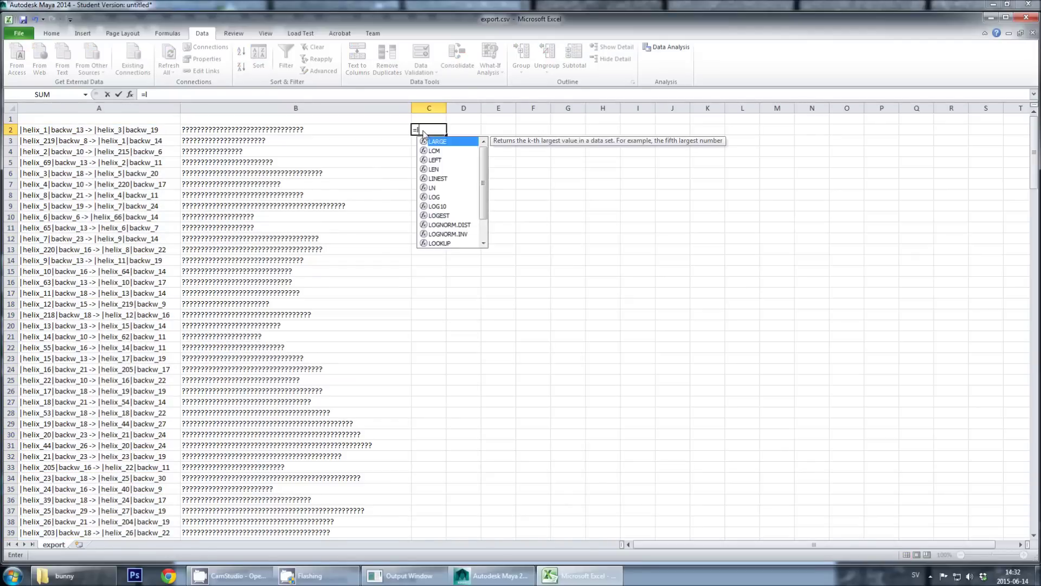
text(en()
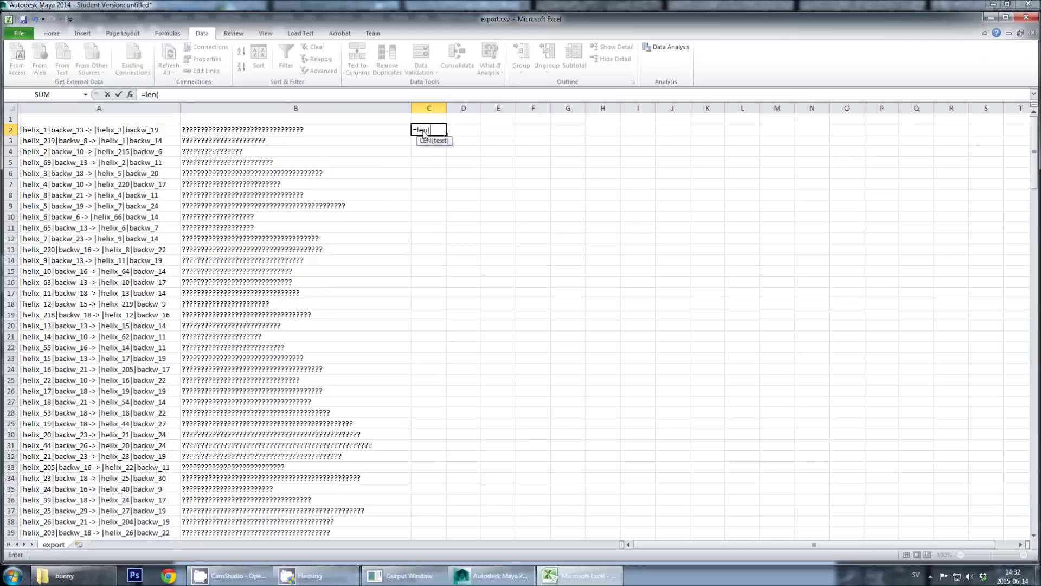
click(346, 133)
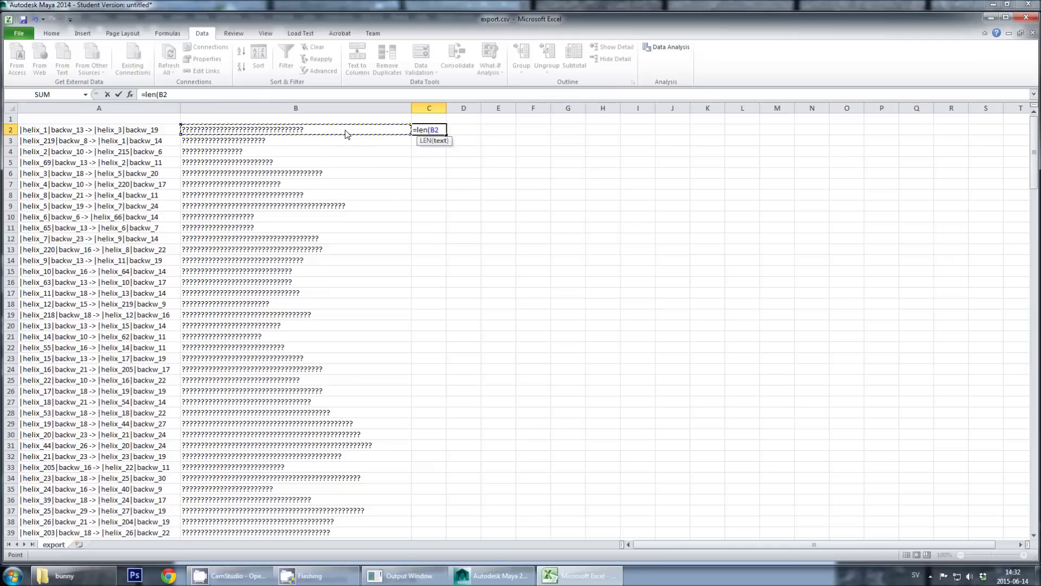
text())
key(Return)
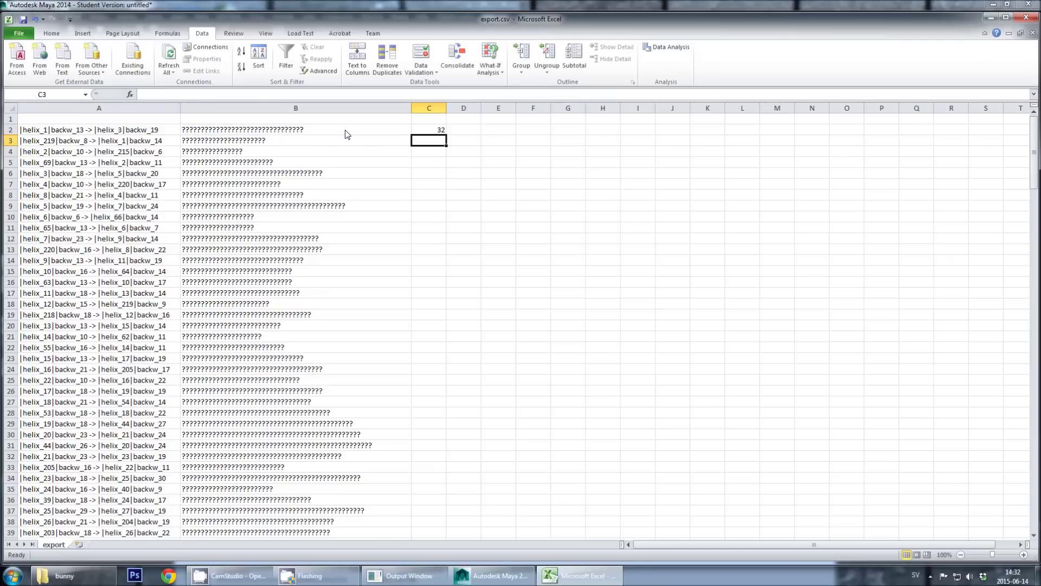
click(431, 133)
drag(447, 139, 434, 518)
Return to the top of the sheet and select columns A and B.
scroll(478, 526, up, 20)
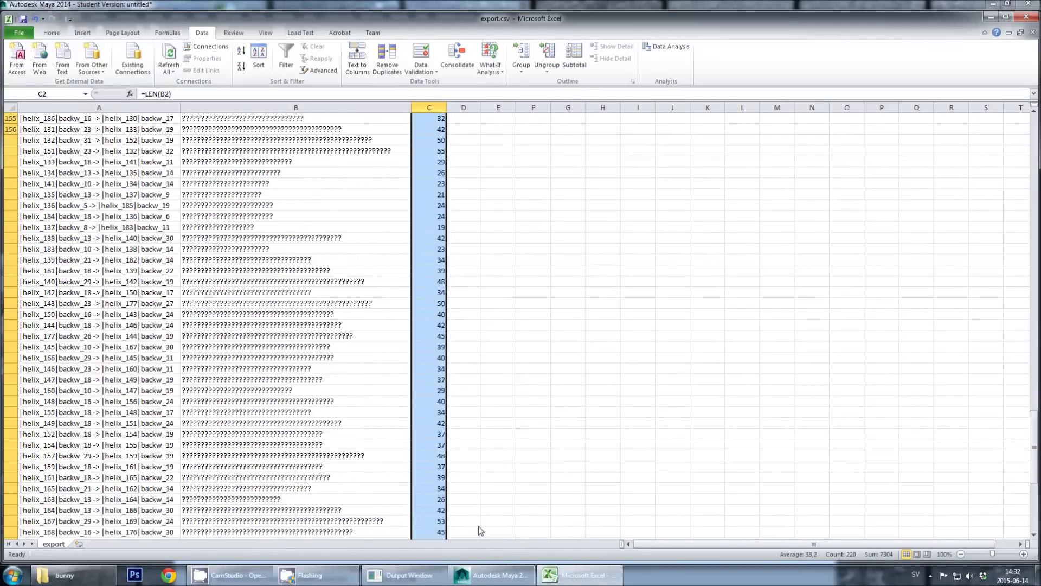
scroll(472, 510, up, 20)
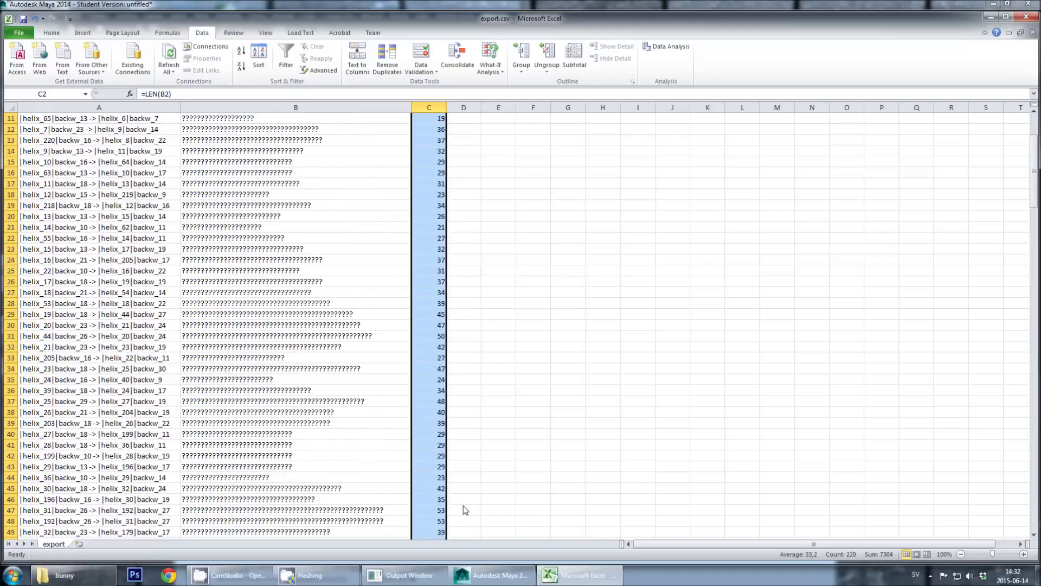
click(91, 133)
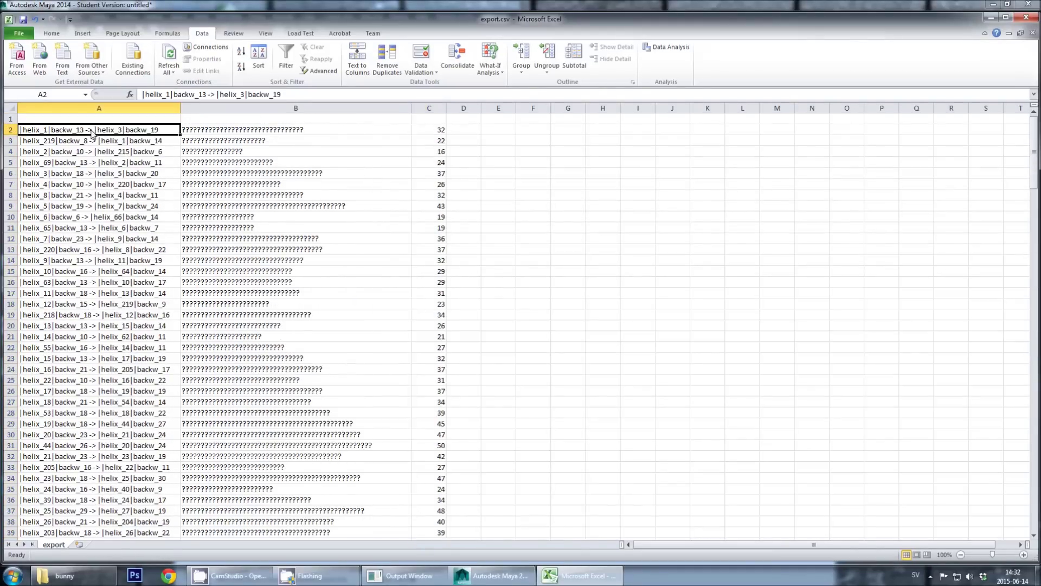
drag(127, 109, 203, 109)
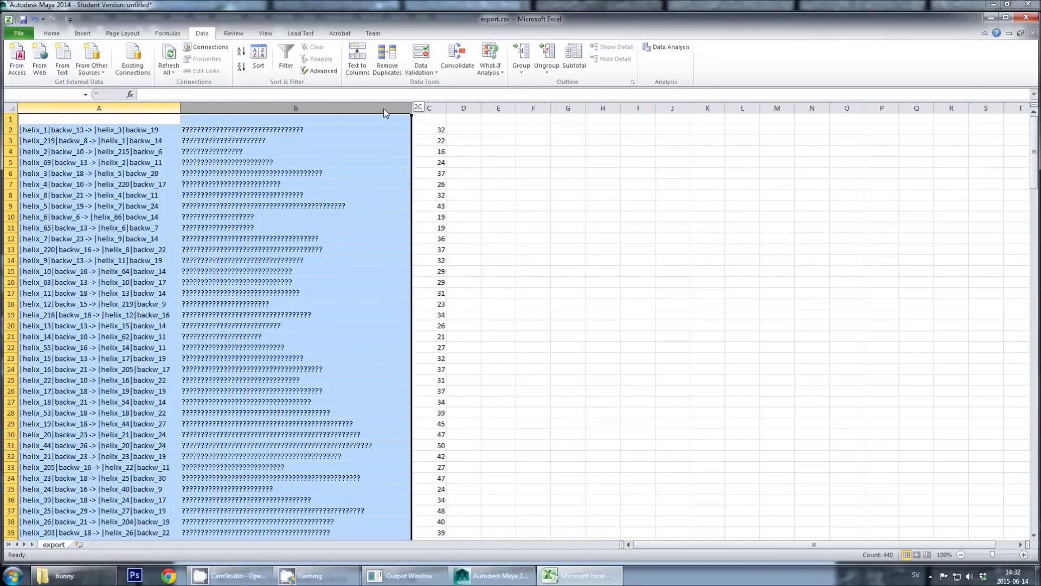
Sort columns A–C by column C smallest to largest, so lengths start at 5.
drag(383, 108, 428, 110)
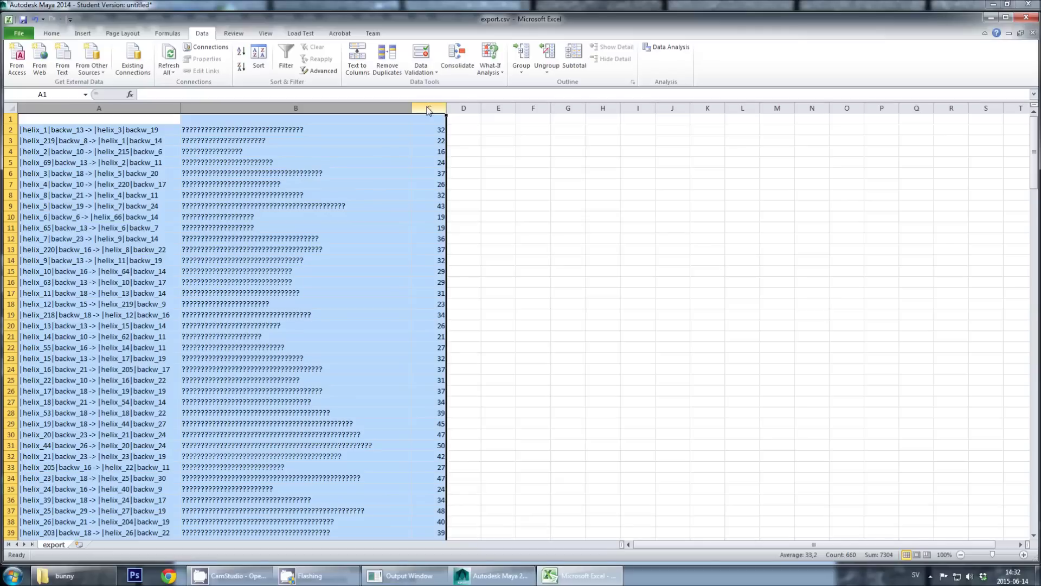
click(259, 57)
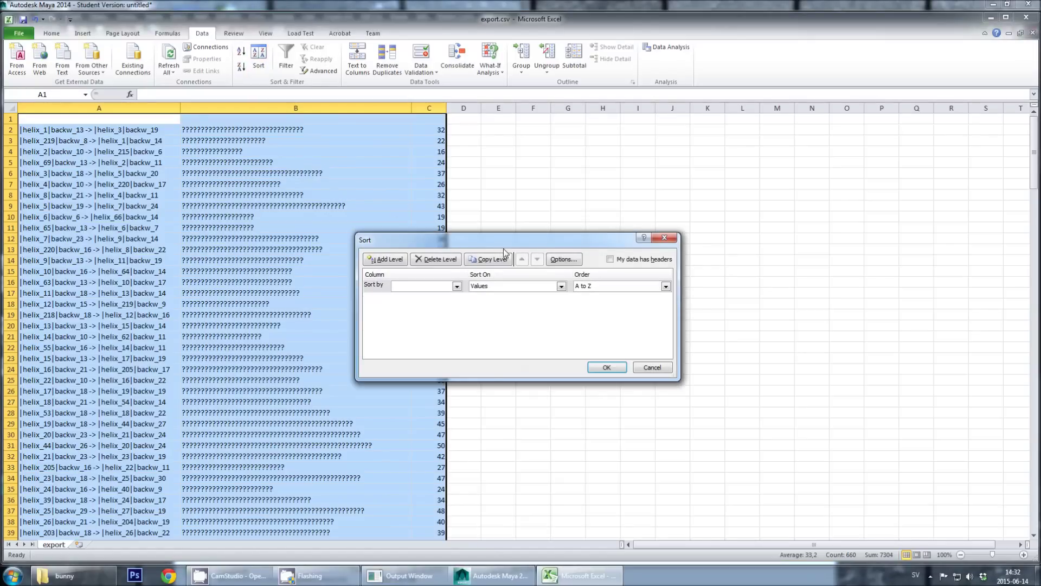
click(455, 286)
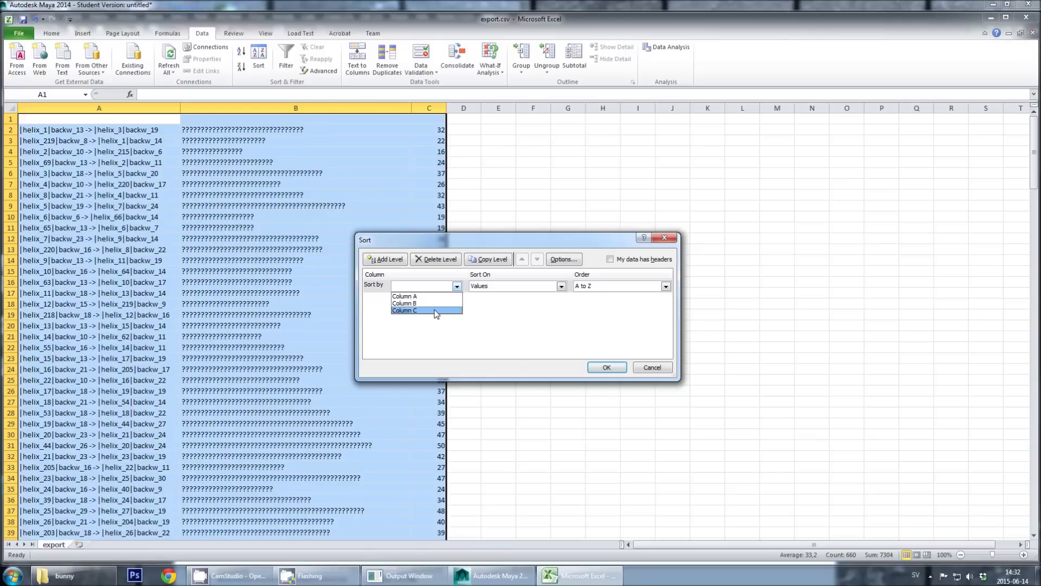
click(433, 310)
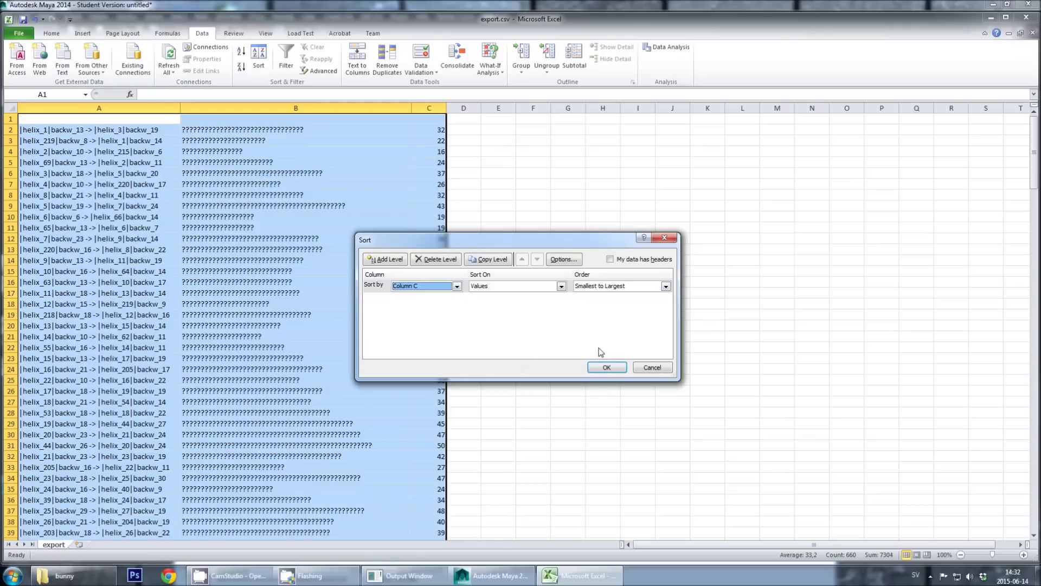
click(605, 367)
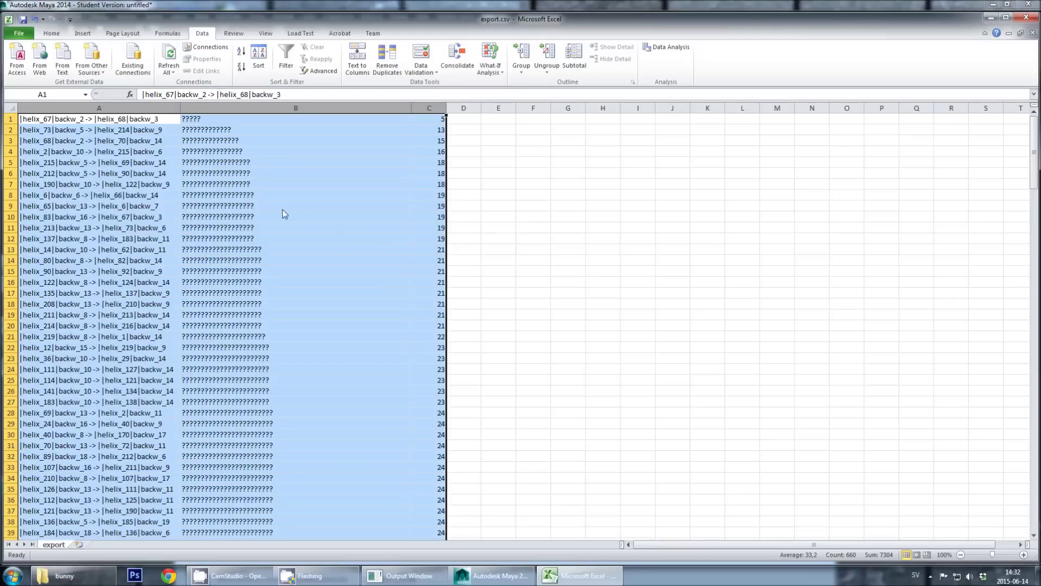
click(282, 209)
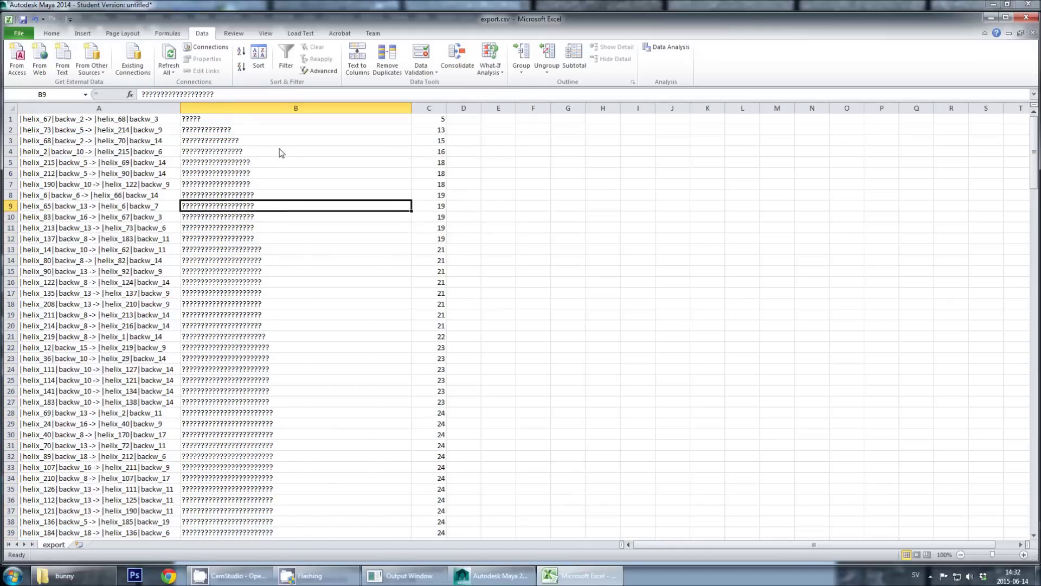
scroll(281, 154, down, 5)
scroll(281, 152, down, 12)
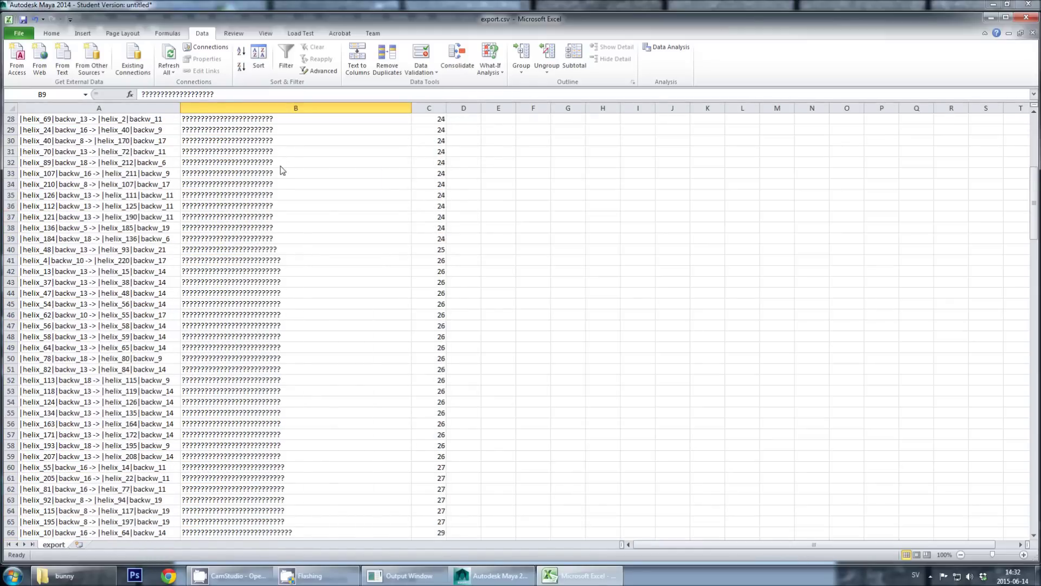
scroll(286, 178, down, 20)
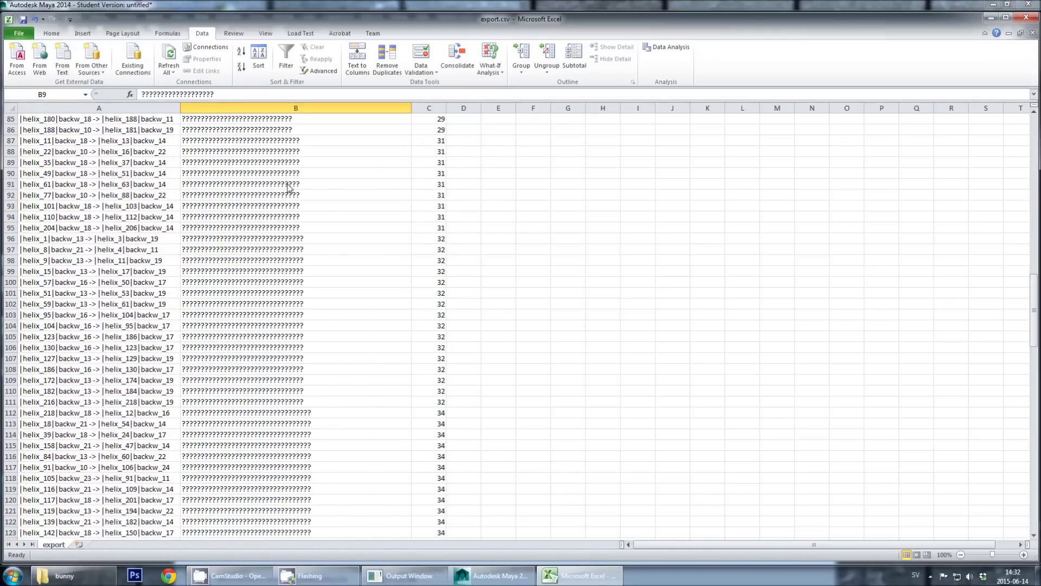
scroll(293, 197, down, 20)
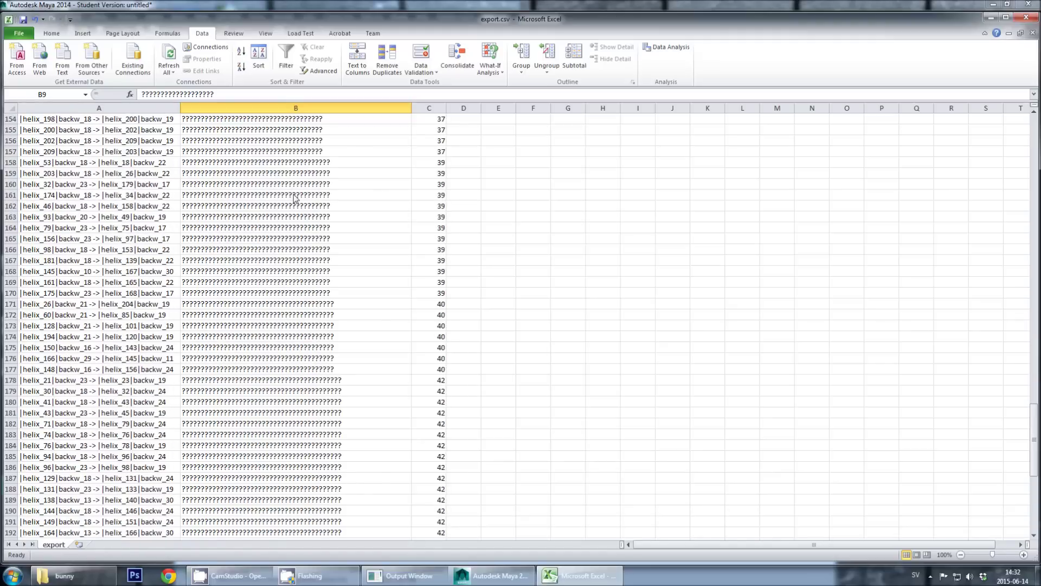
scroll(299, 205, up, 20)
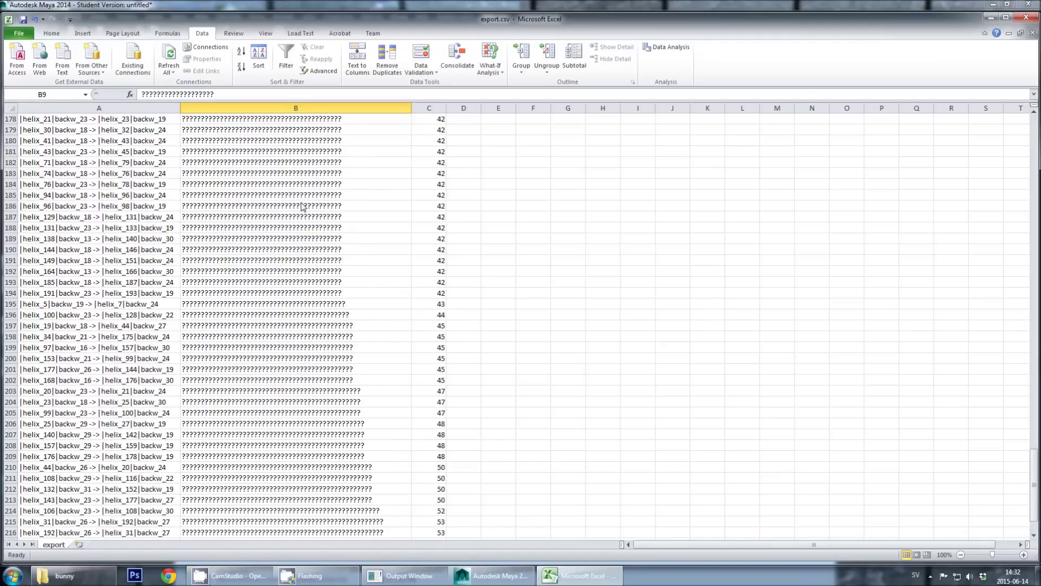
scroll(312, 212, up, 13)
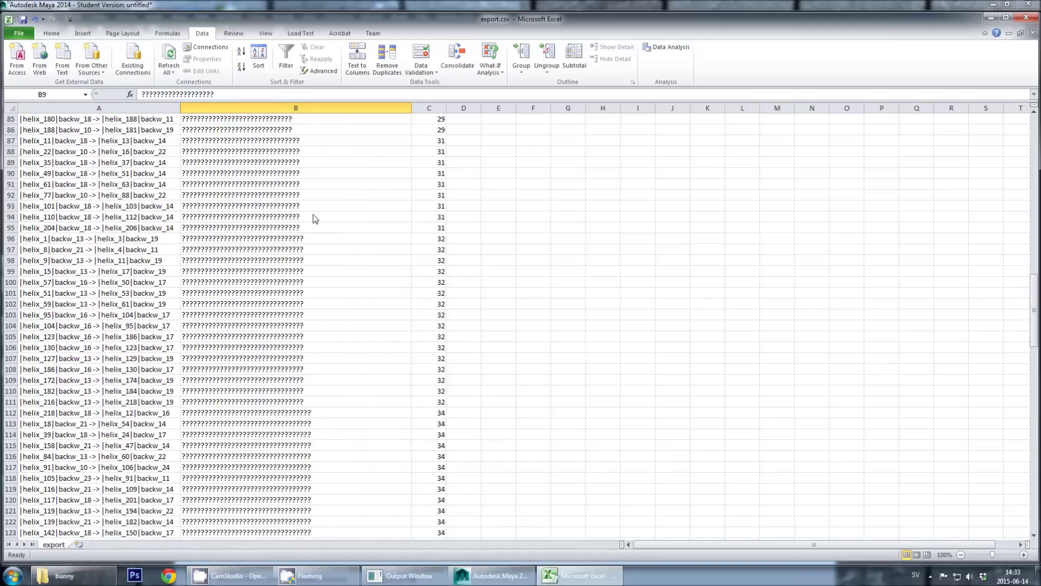
scroll(338, 213, up, 5)
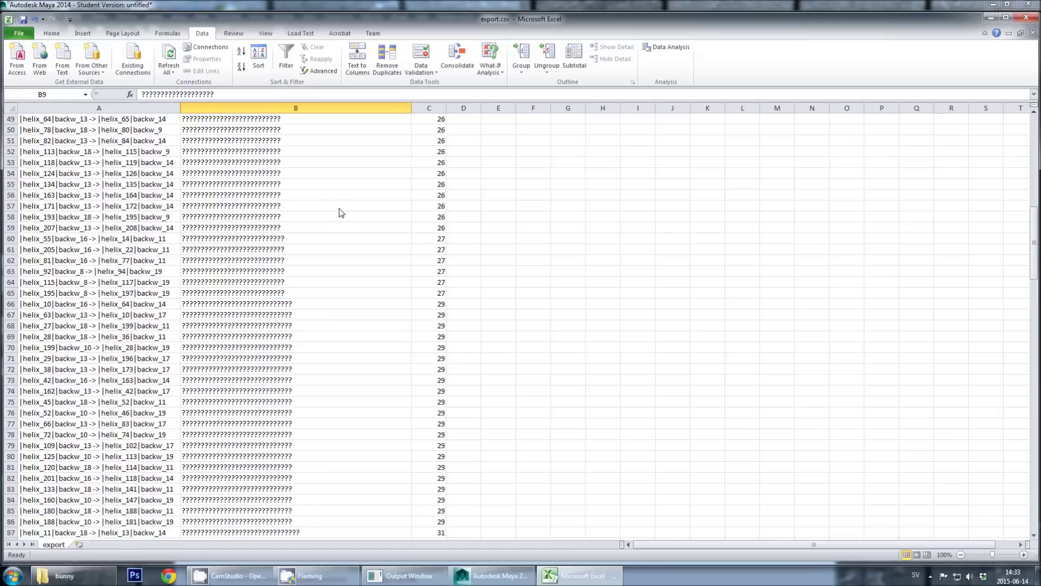
scroll(345, 213, up, 13)
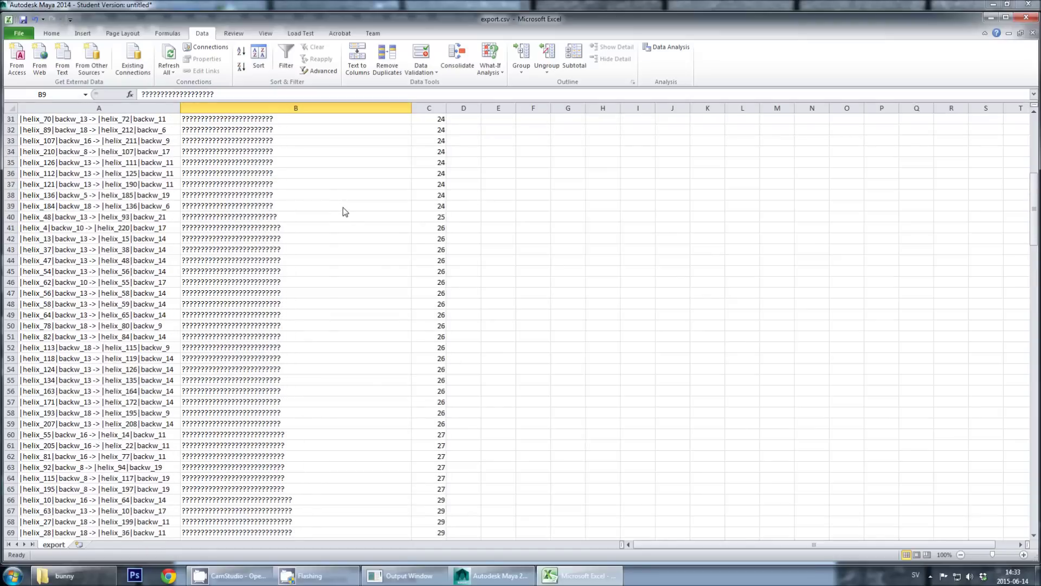
scroll(347, 214, up, 3)
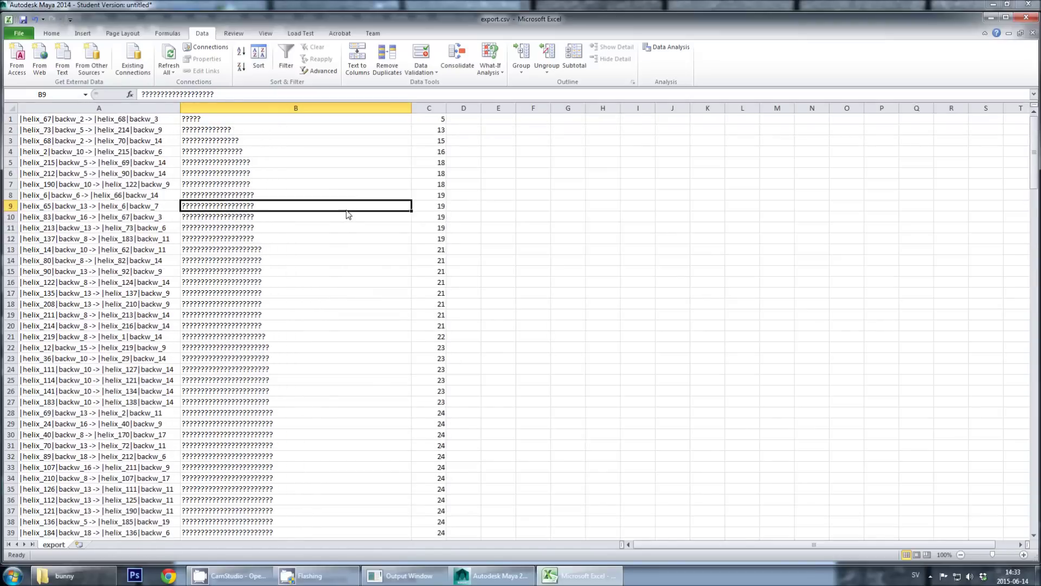
scroll(373, 198, down, 16)
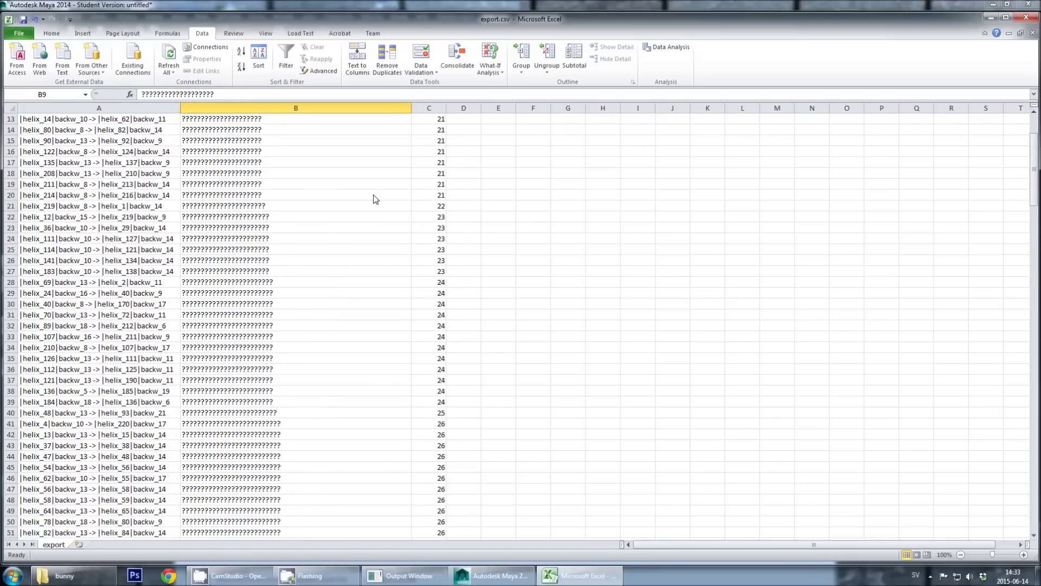
scroll(365, 217, down, 1)
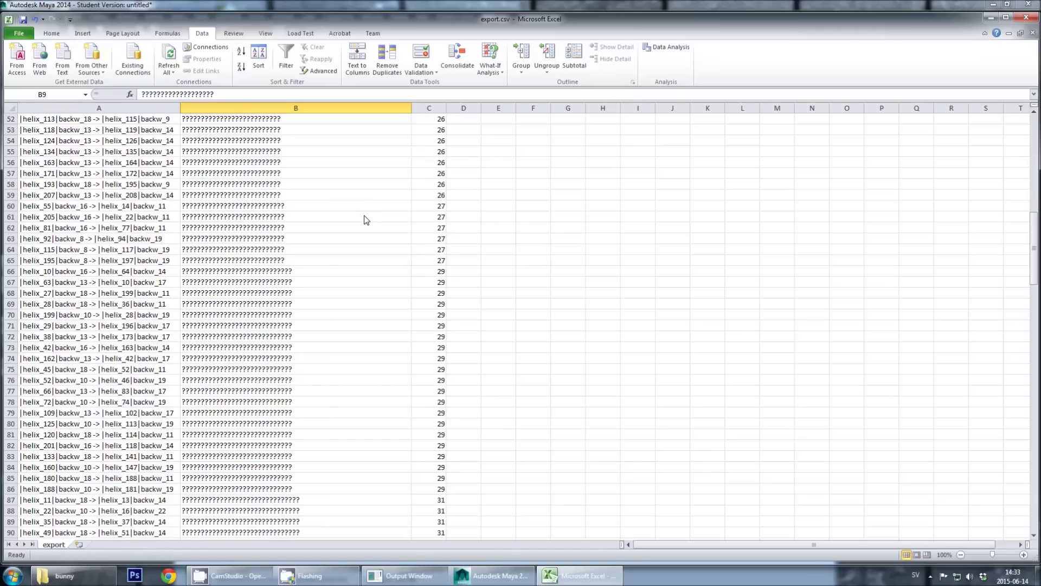
scroll(361, 225, down, 14)
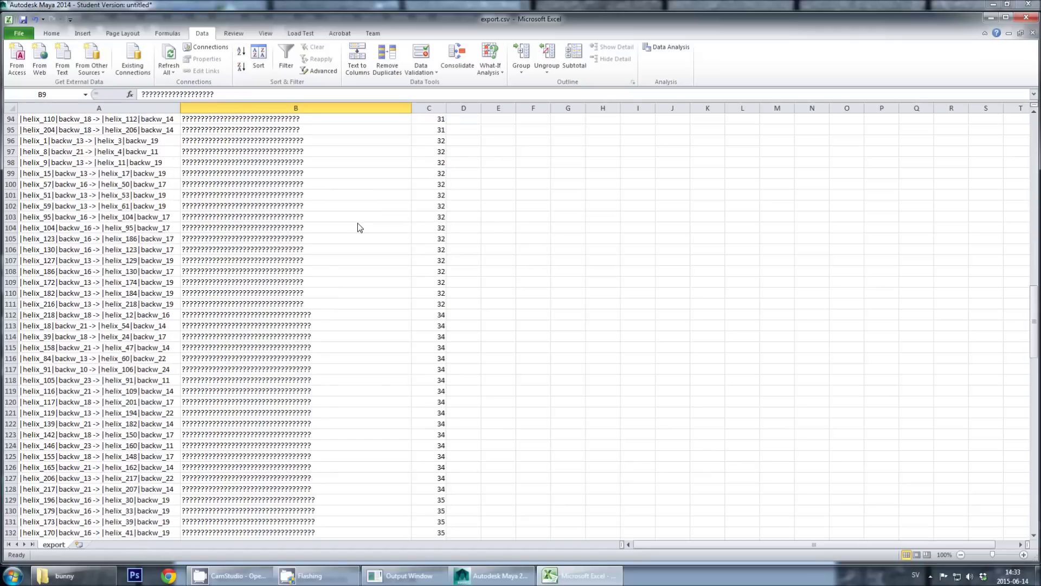
scroll(357, 230, down, 1)
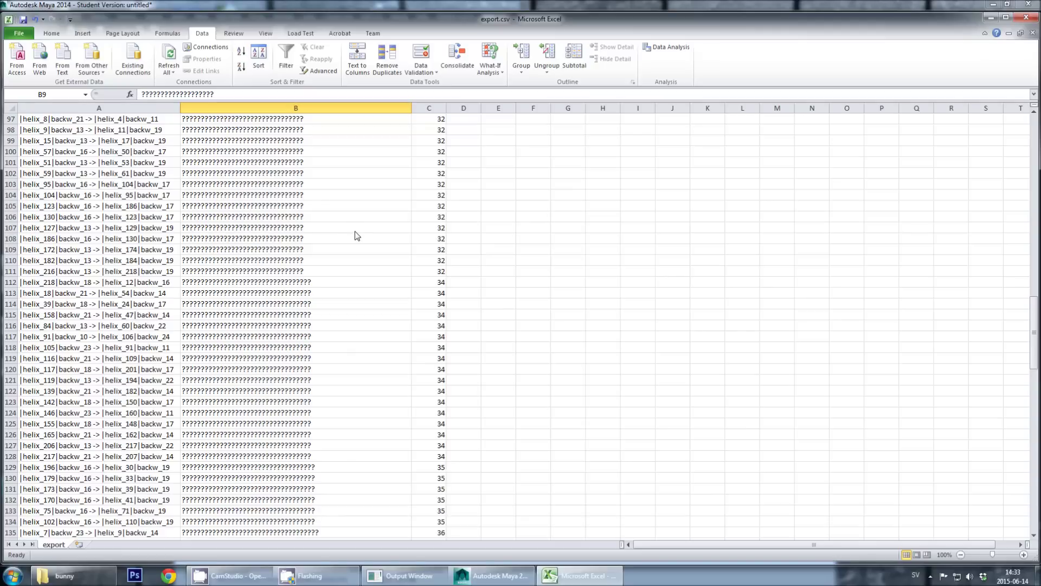
scroll(357, 235, down, 5)
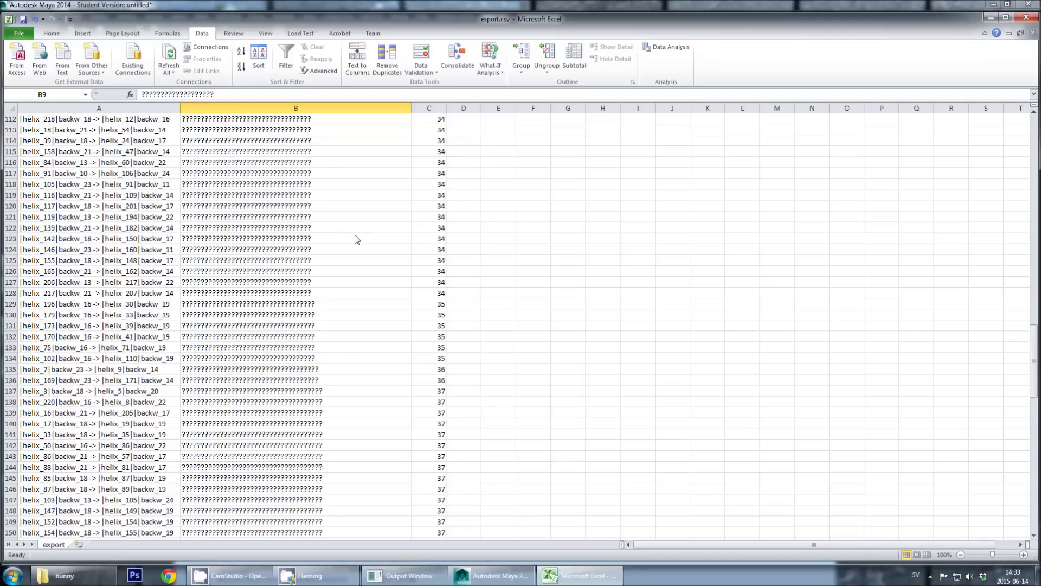
scroll(357, 239, down, 8)
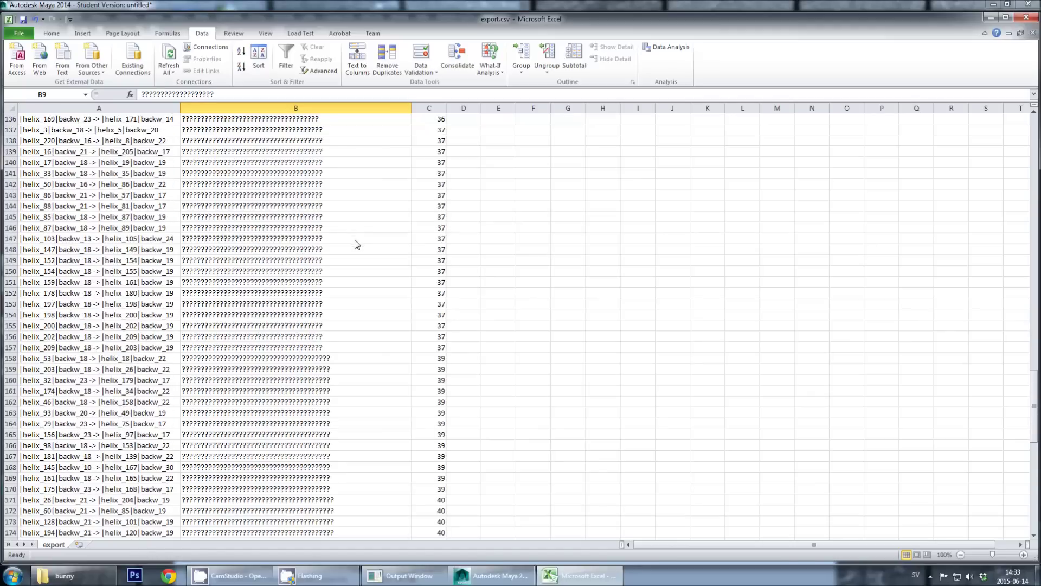
scroll(357, 244, up, 17)
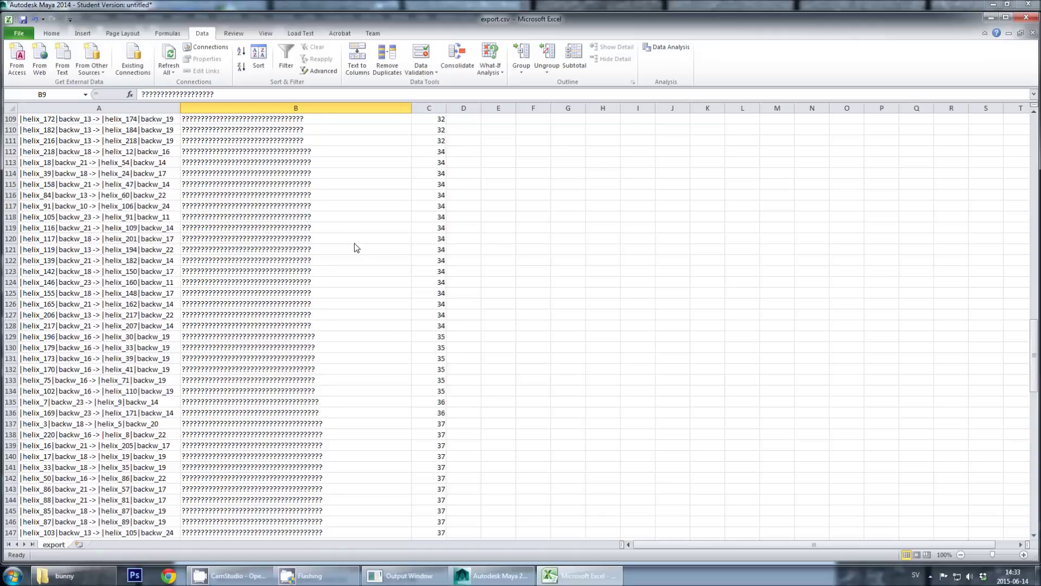
scroll(353, 246, up, 20)
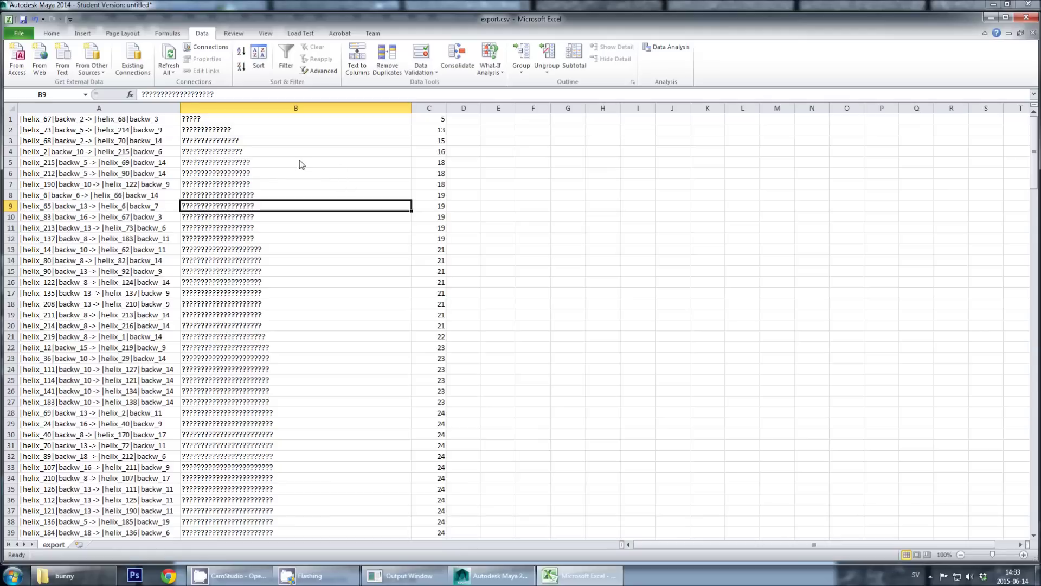
click(332, 152)
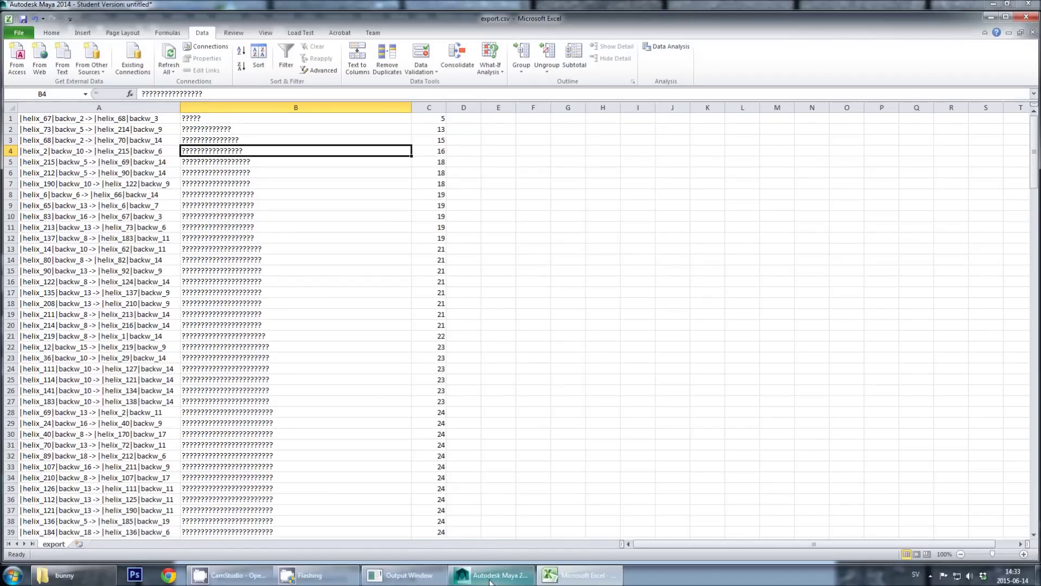
click(480, 567)
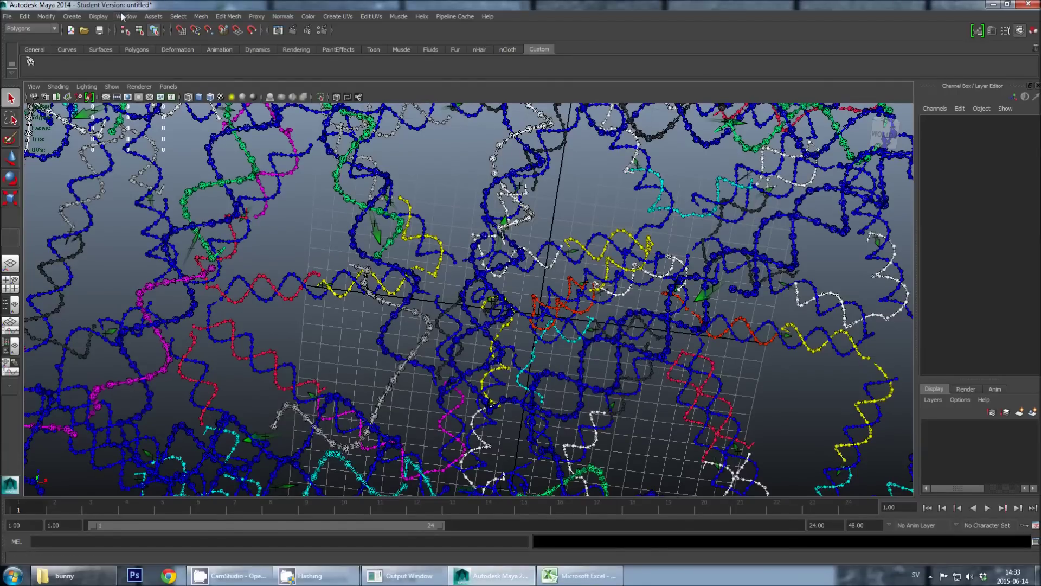
Select helix_2 in the Outliner, frame and orbit it, and pick its backw_9 strand.
click(125, 17)
click(137, 96)
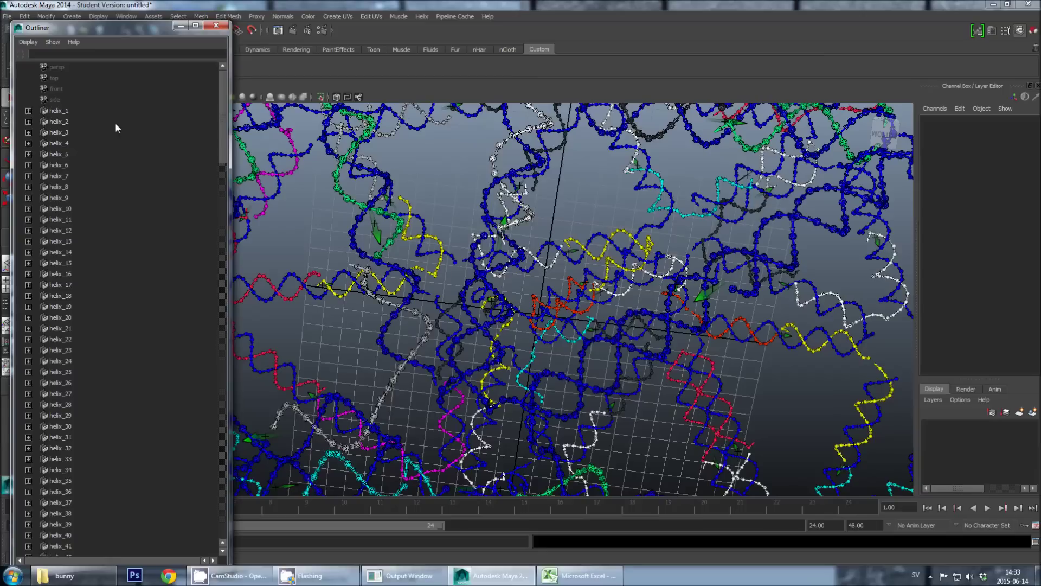
mouse_move(223, 148)
mouse_down()
mouse_move(216, 515)
mouse_move(228, 421)
mouse_move(220, 142)
mouse_up()
click(66, 123)
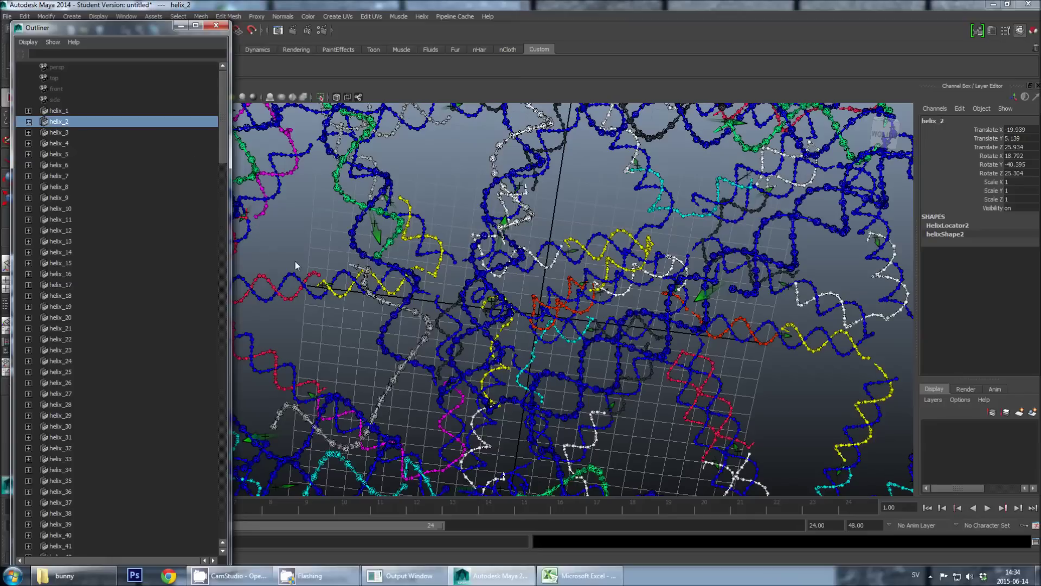
key(f)
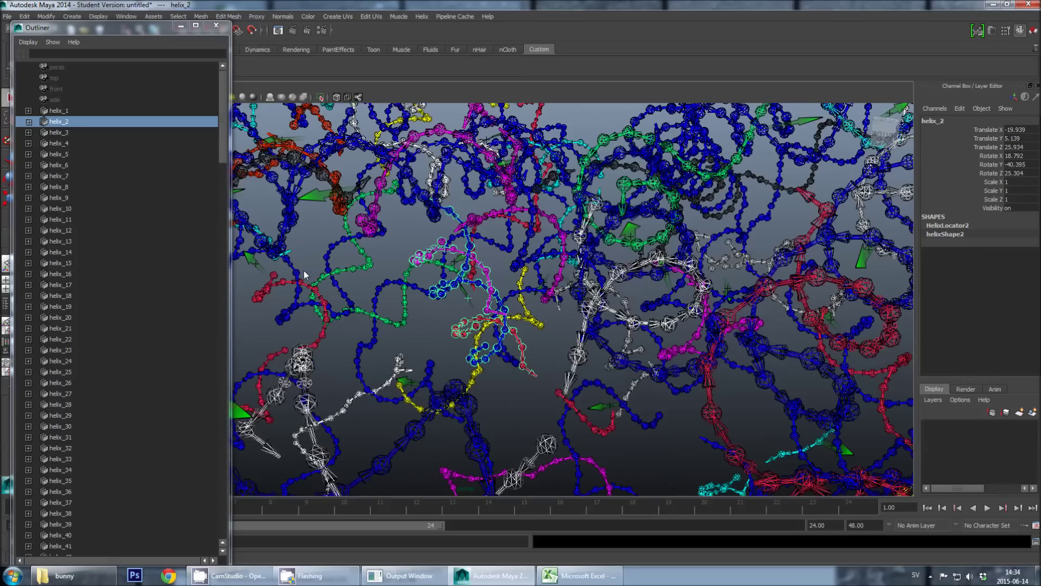
alt+drag(343, 312, 415, 298)
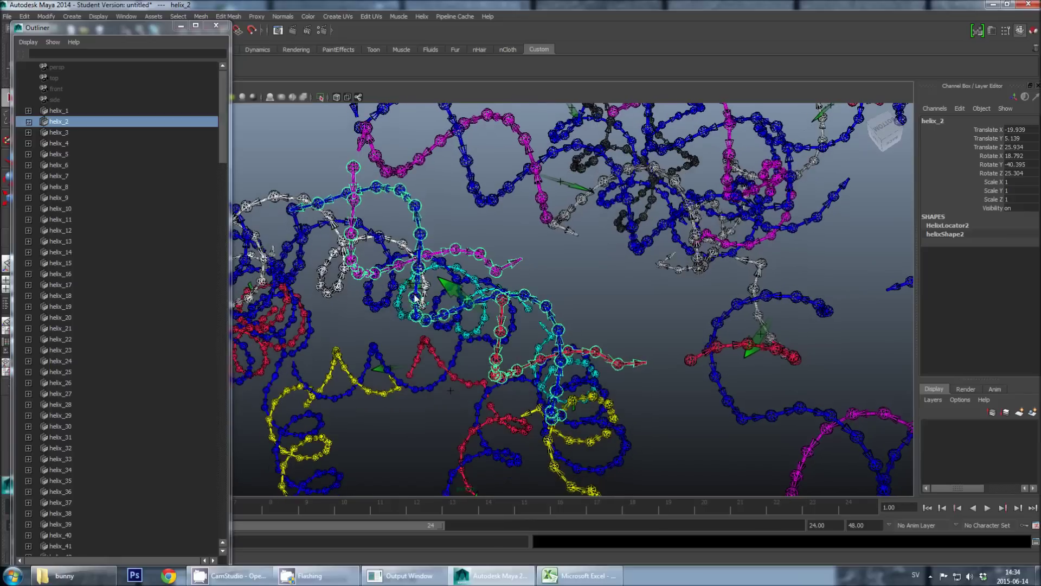
click(493, 333)
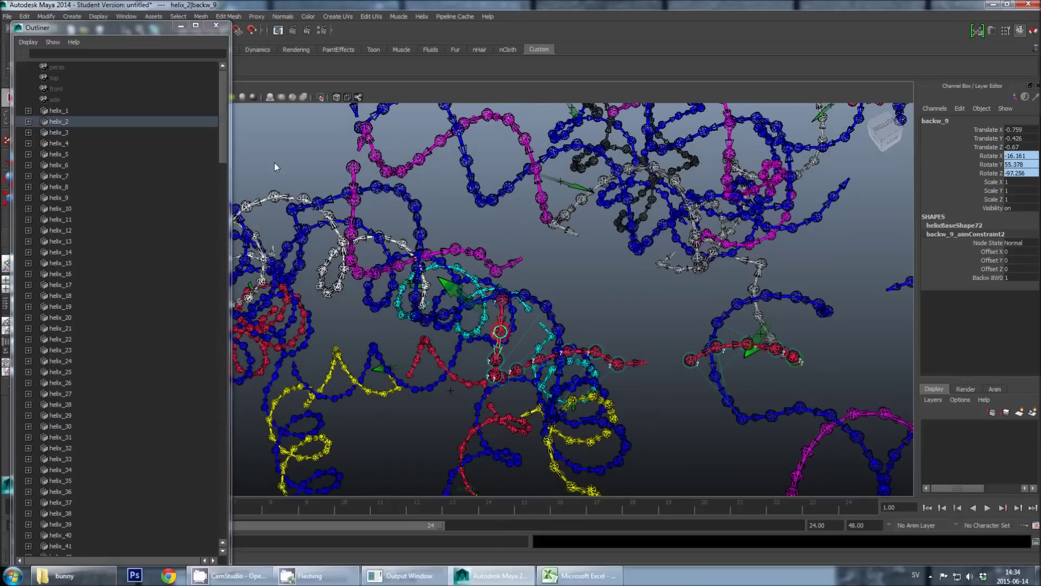
Move the Outliner to the right and measure the backw_9 strand at 16 bases.
drag(158, 27, 961, 54)
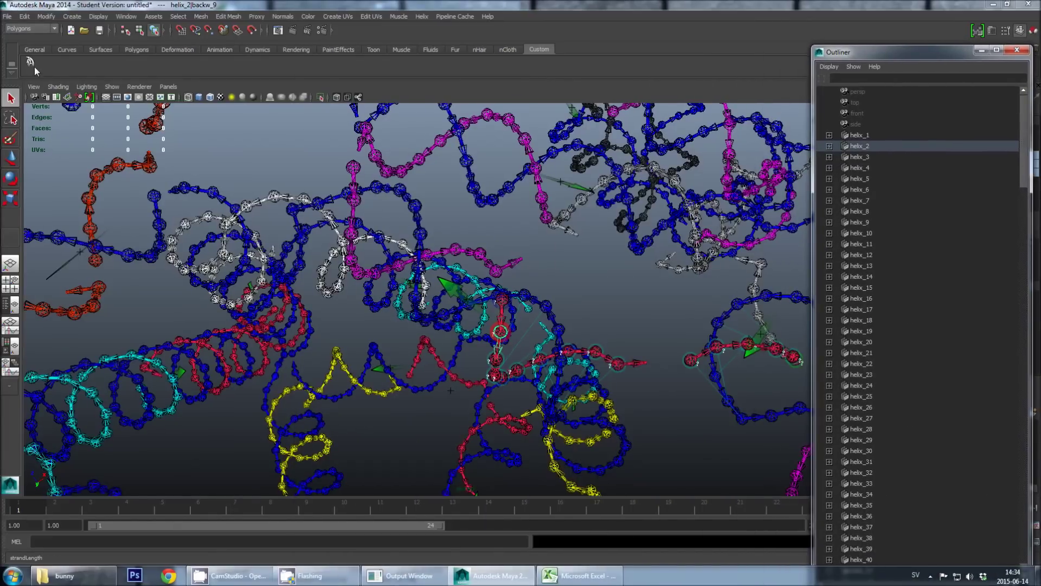
click(34, 65)
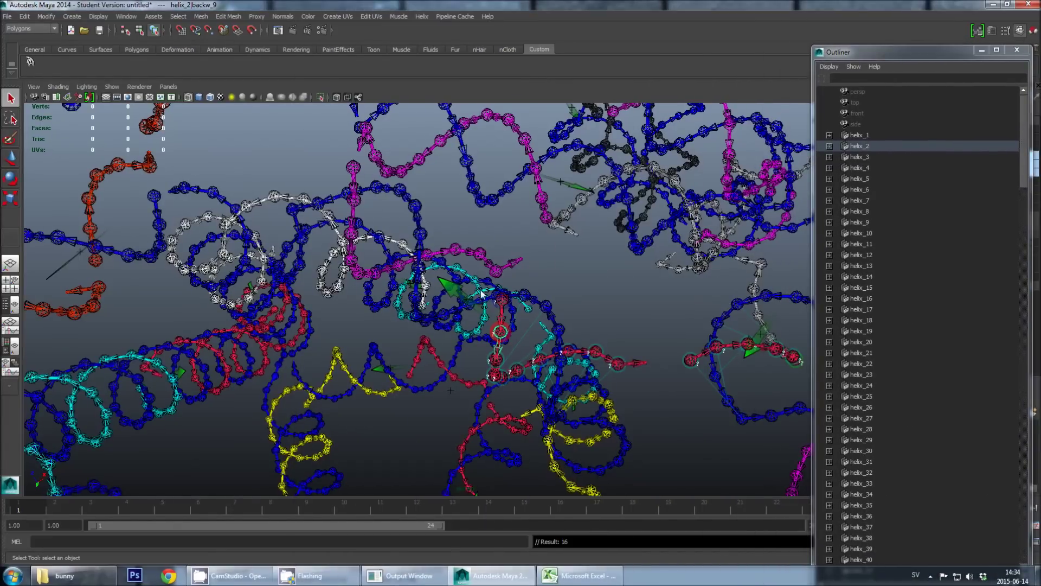
alt+drag(616, 320, 638, 319)
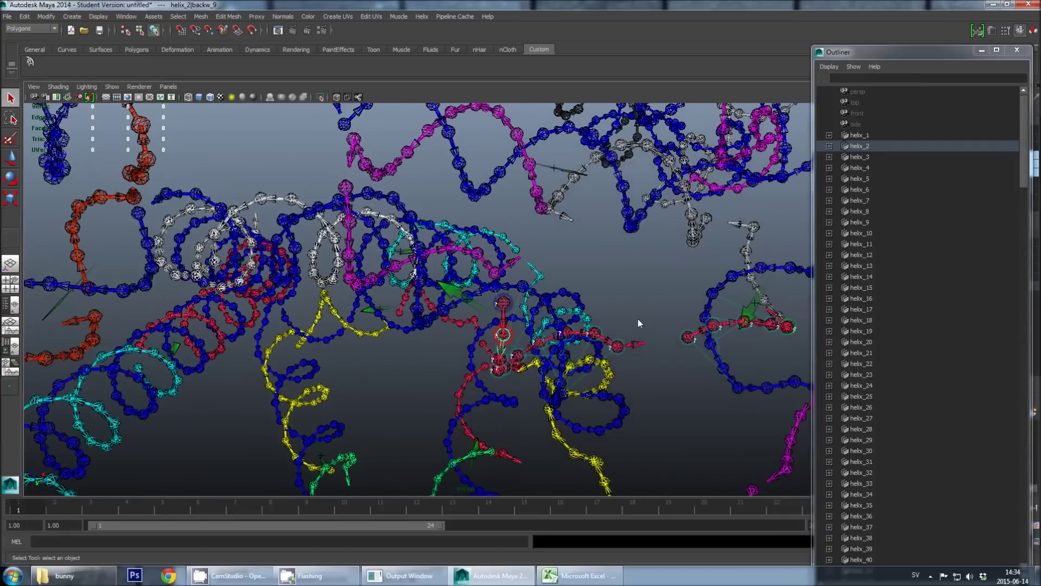
alt+middle_drag(637, 303, 492, 305)
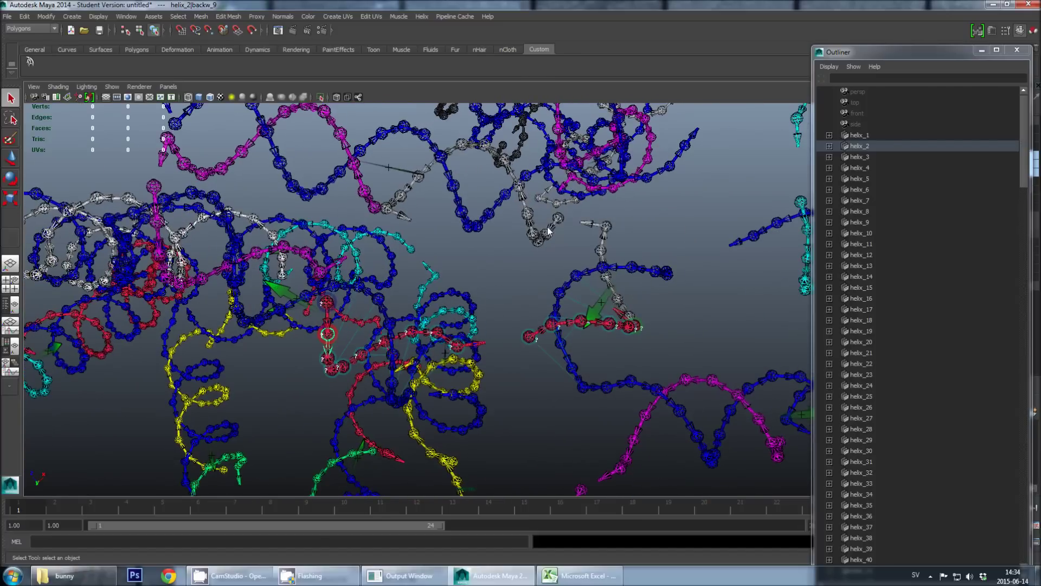
Select helix_69|backw_25, then switch the selection to the red helix_215|backw_6 strand.
click(546, 232)
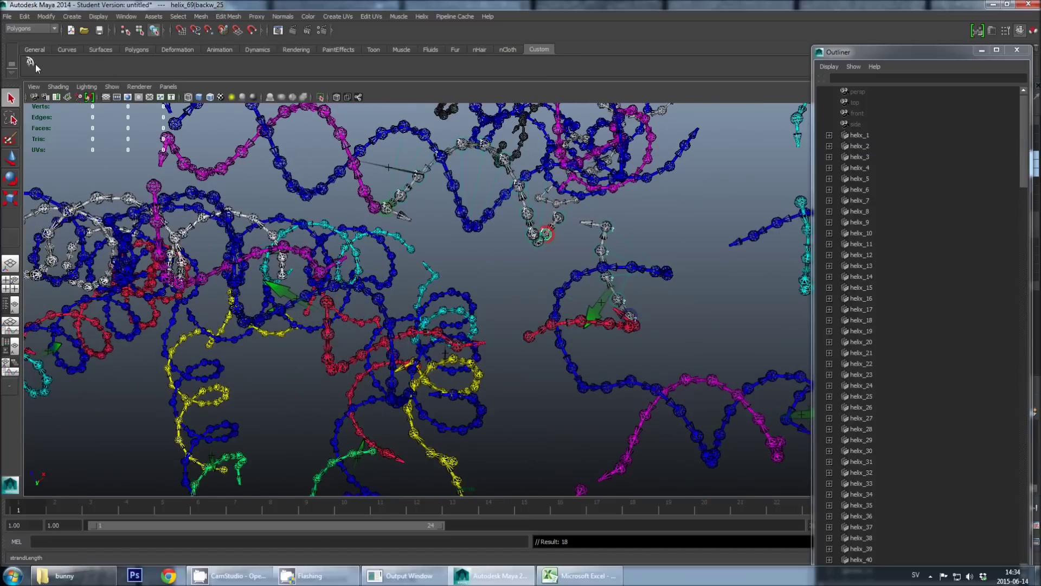
alt+drag(570, 269, 572, 282)
click(659, 293)
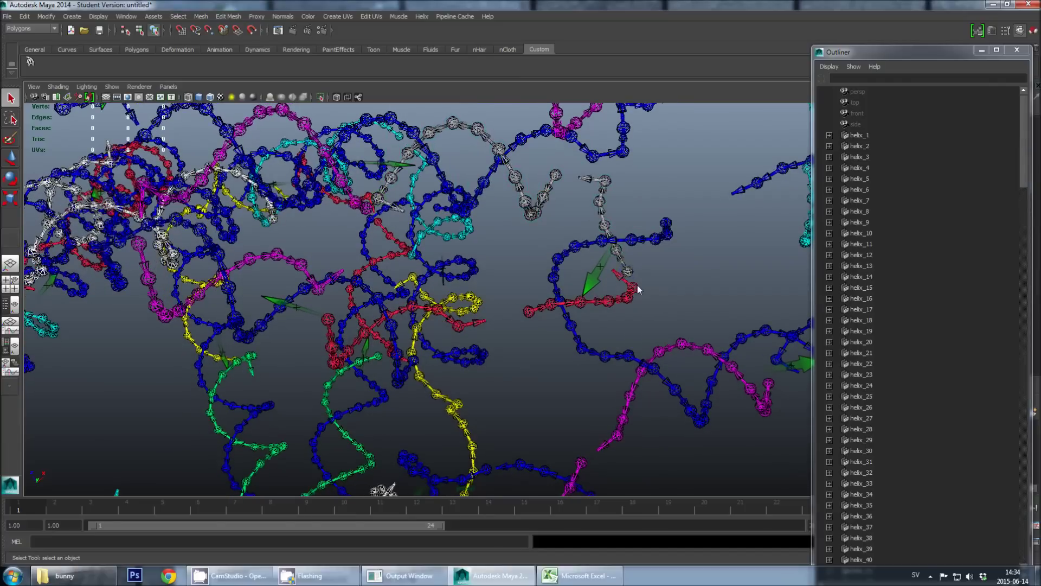
click(633, 291)
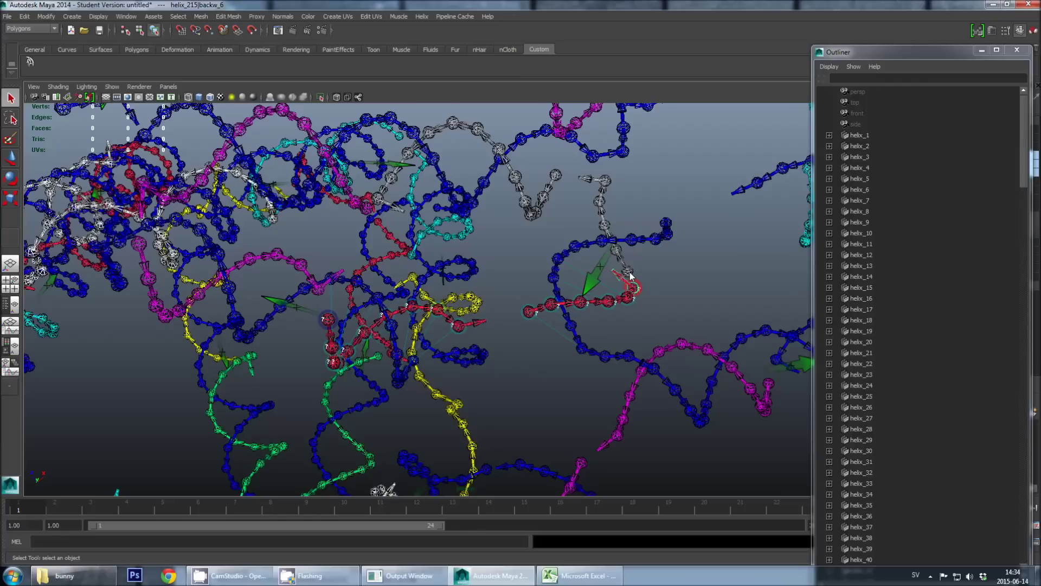
Connect the red and grey strand ends into one 34-base strand and close the Outliner.
shift+click(629, 273)
click(422, 17)
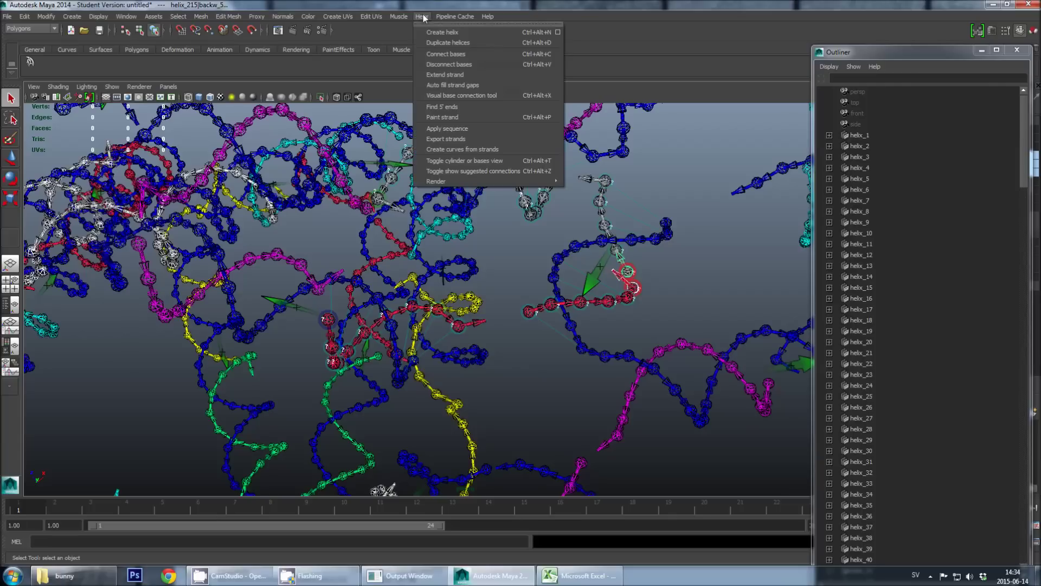
click(431, 54)
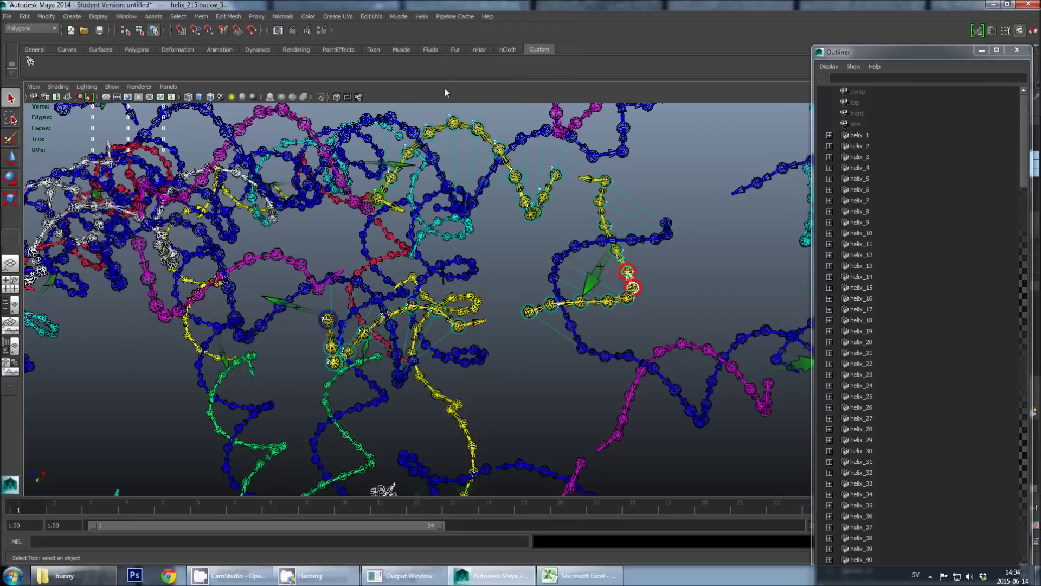
click(529, 312)
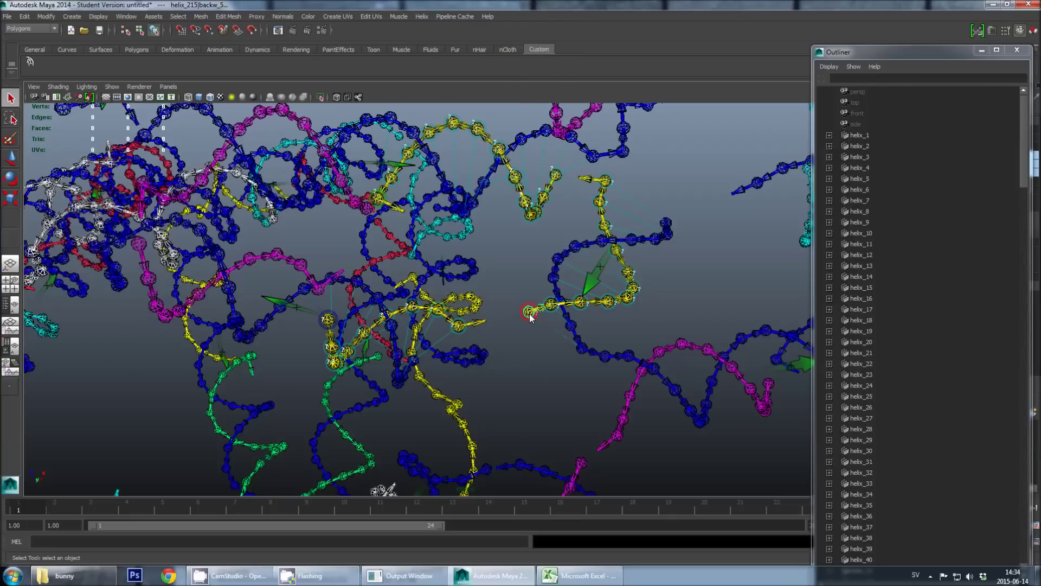
click(29, 63)
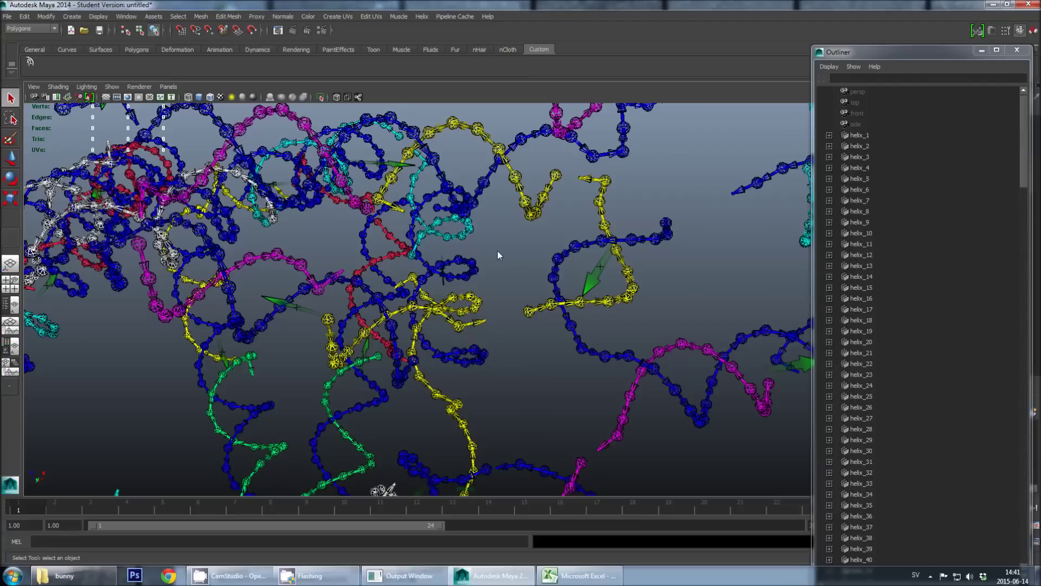
click(1017, 49)
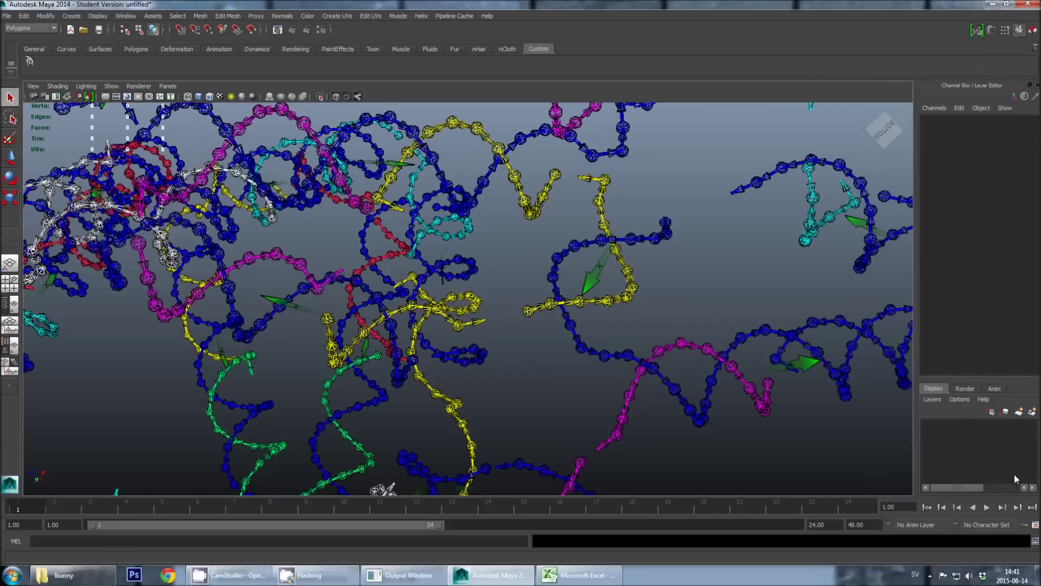
Open the Script Editor and make it taller to show its history.
click(1036, 541)
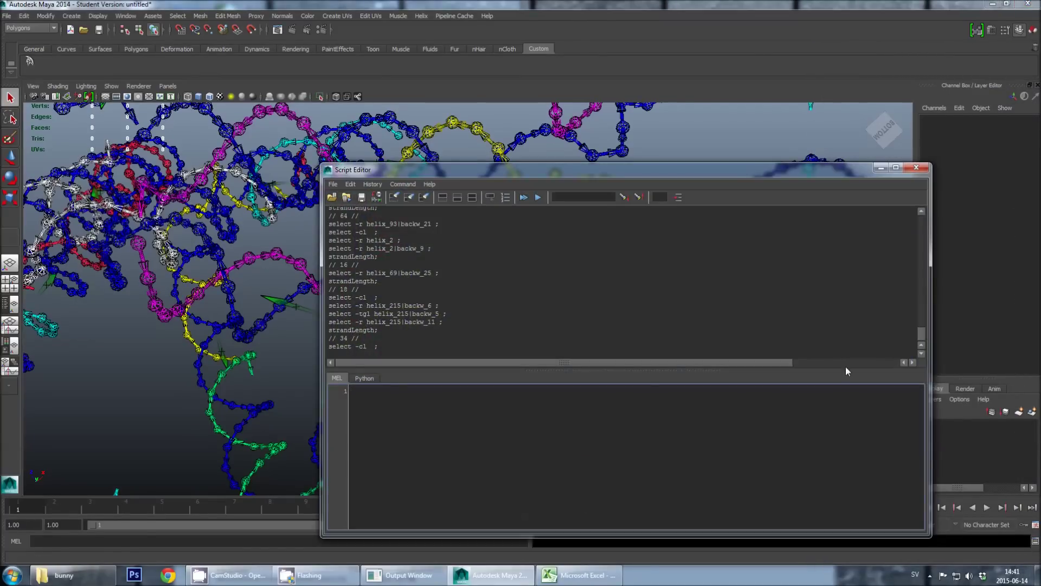
drag(695, 161, 689, 93)
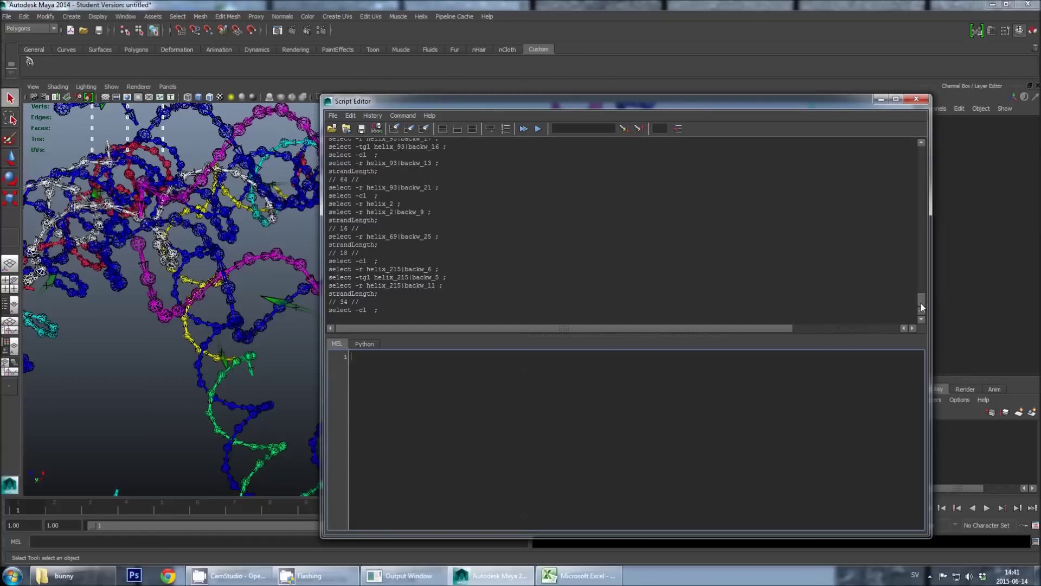
drag(921, 304, 910, 158)
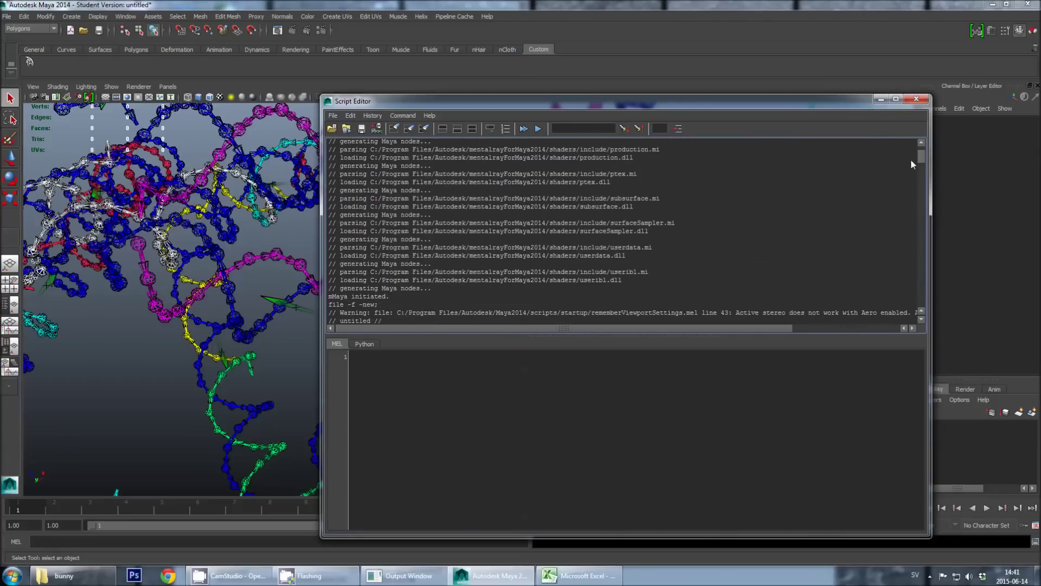
scroll(607, 256, down, 4)
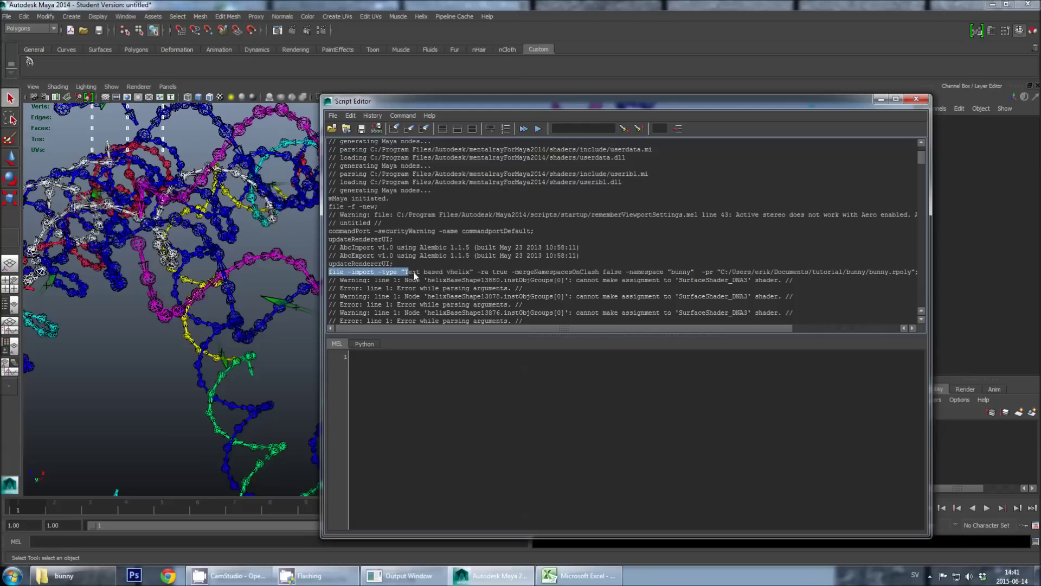
Select the earlier bunny.rpoly import command in the history and move the editor aside.
drag(415, 276, 818, 272)
drag(894, 275, 930, 276)
key(ctrl+c)
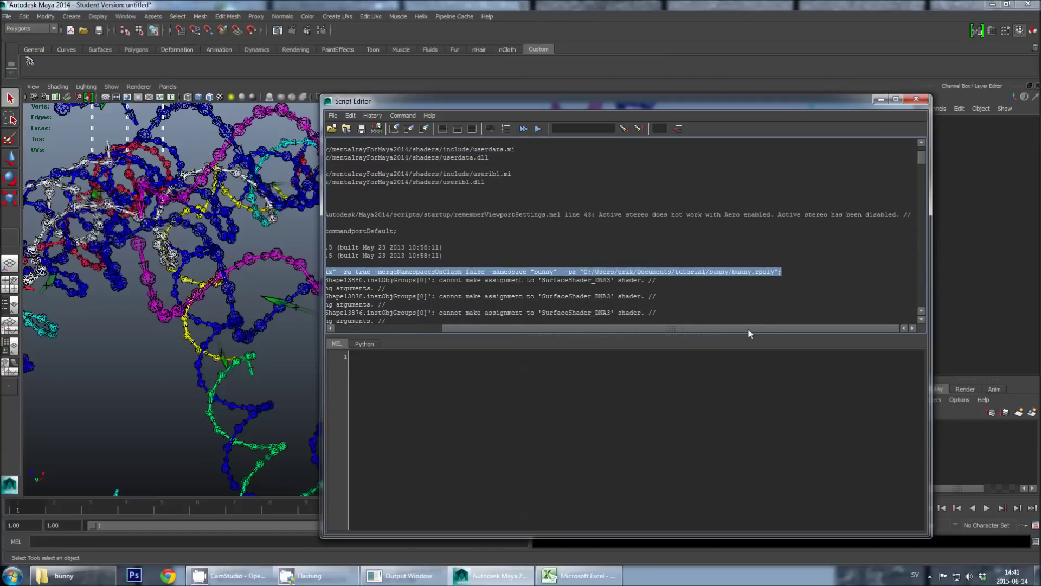
drag(748, 327, 602, 334)
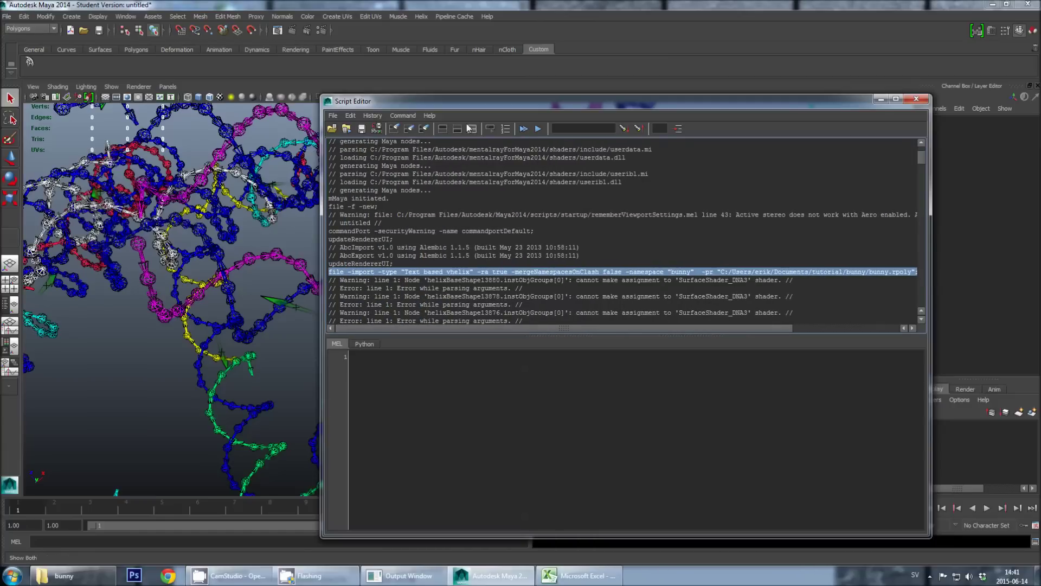
drag(463, 102, 478, 102)
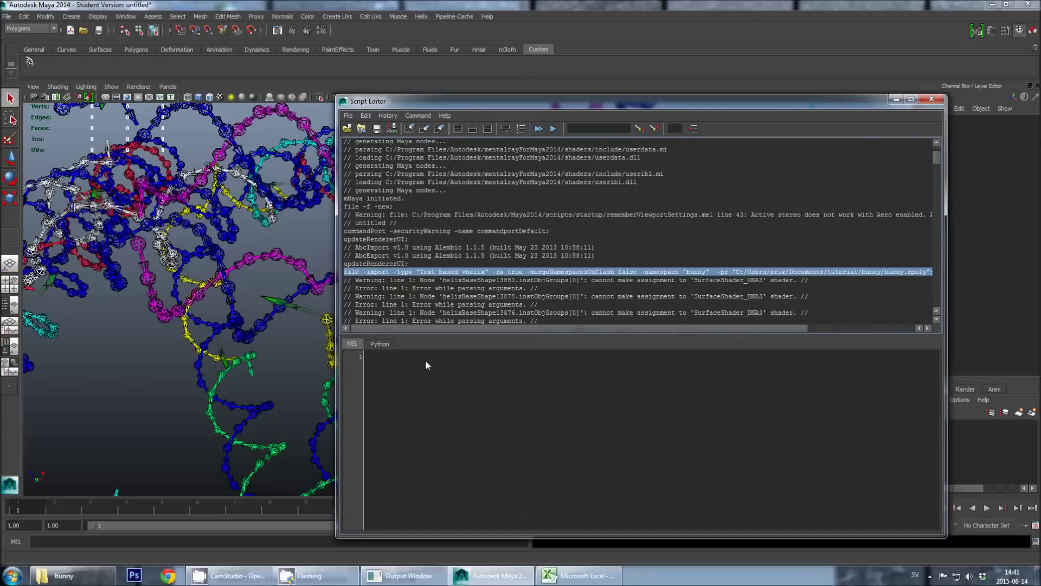
drag(566, 104, 731, 148)
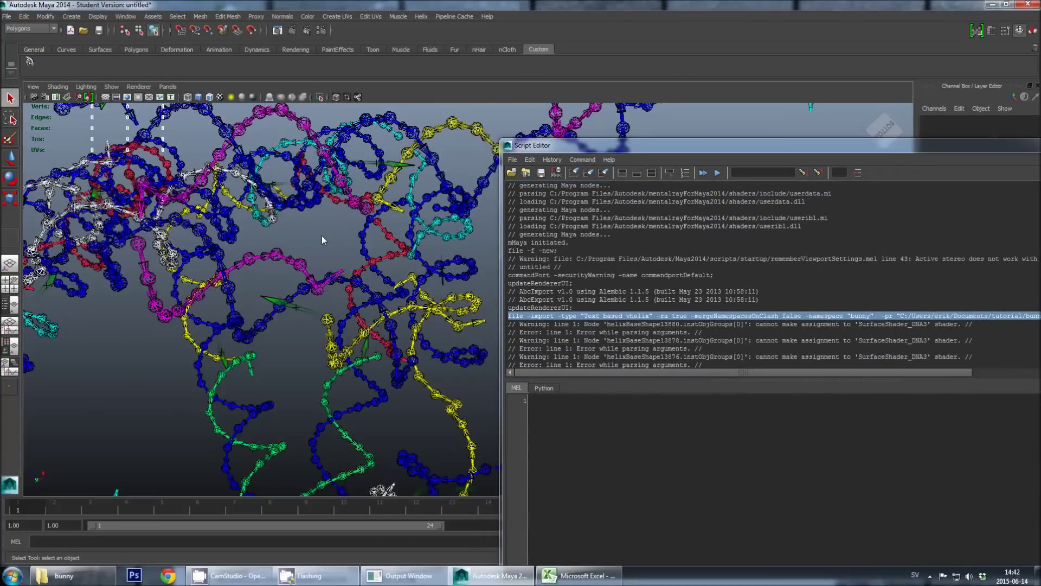
click(7, 17)
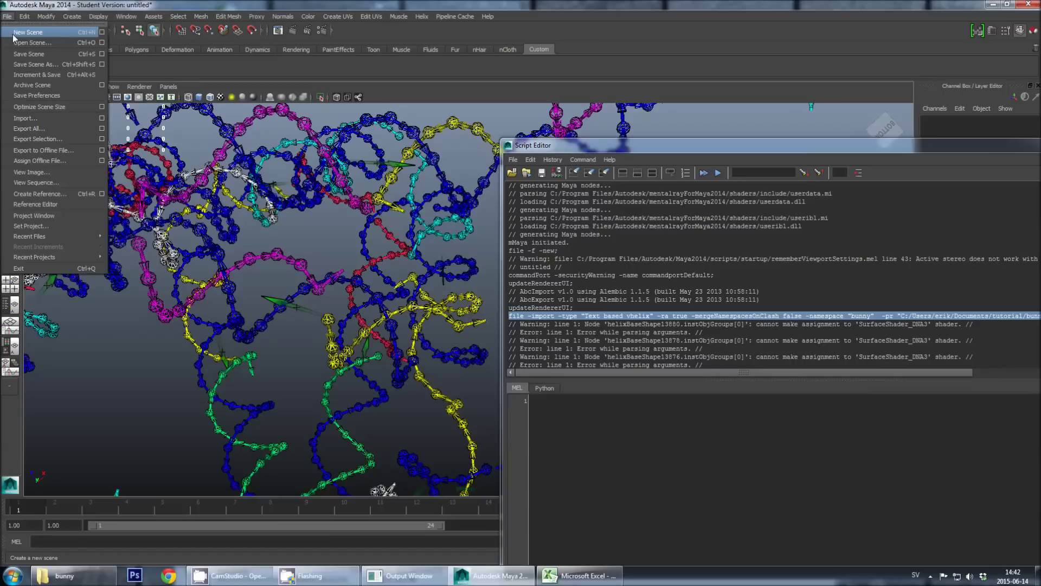
Start a new empty scene, discarding the unsaved changes.
click(16, 33)
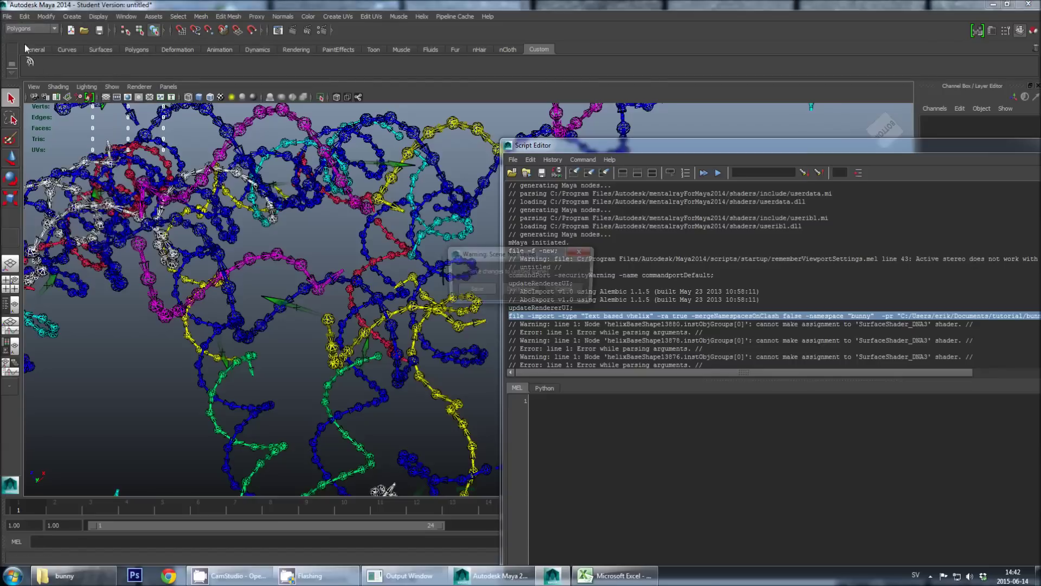
click(510, 291)
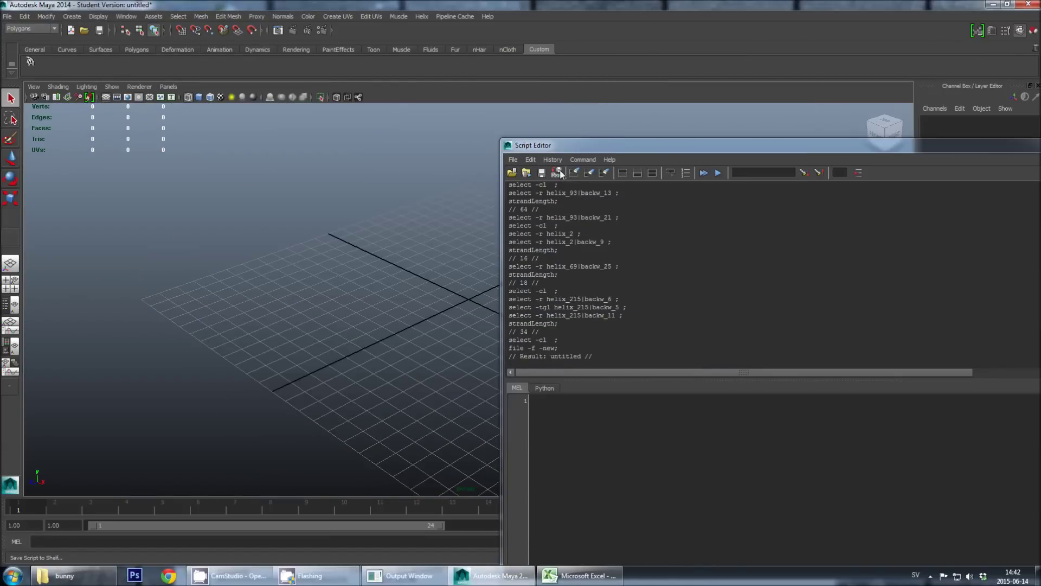
drag(559, 141, 496, 70)
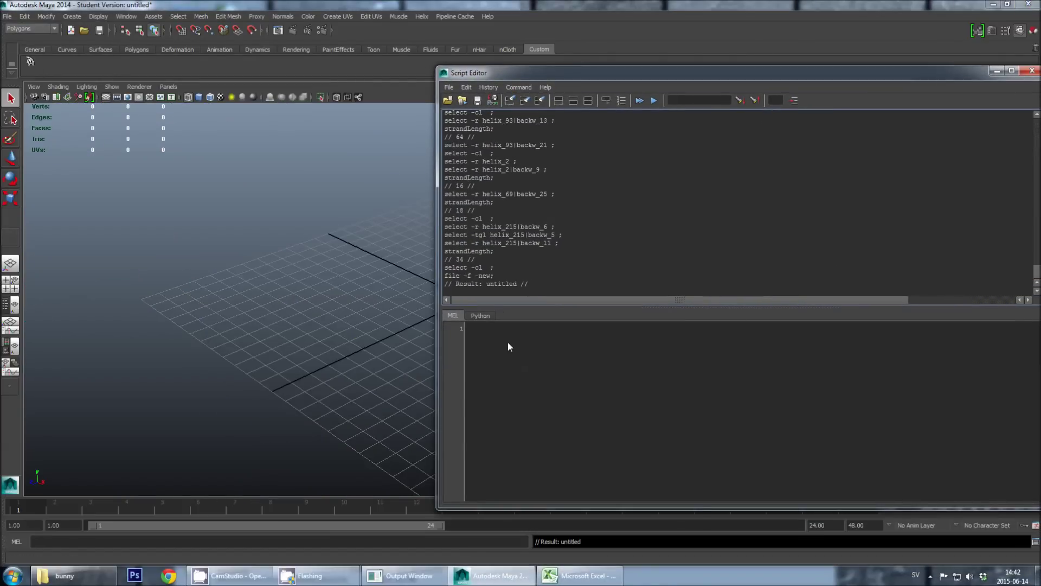
Paste the bunny import command and add -options "nicking_min_length=X;nicking_max_length=Y".
click(503, 363)
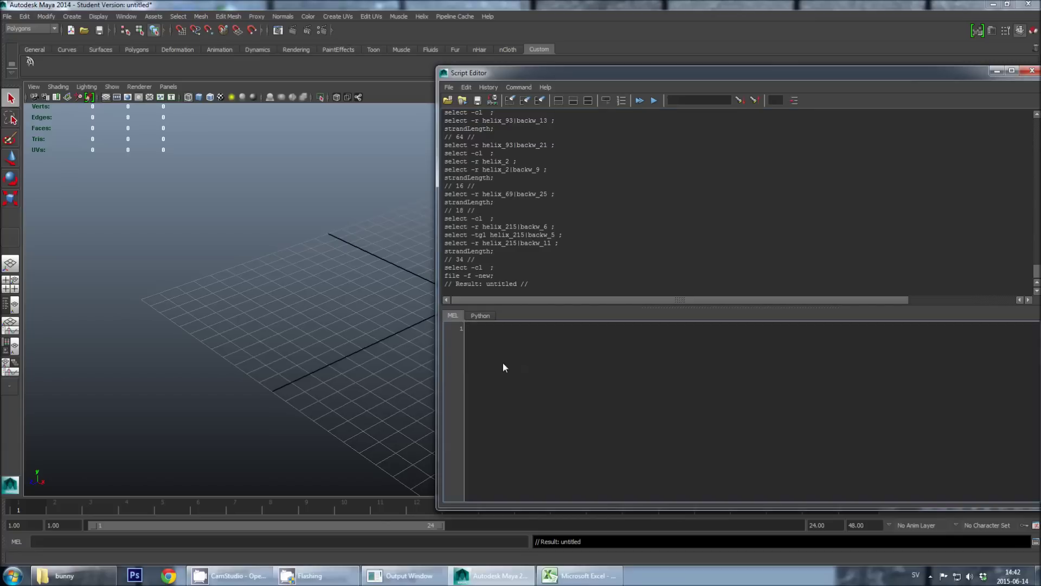
key(ctrl+v)
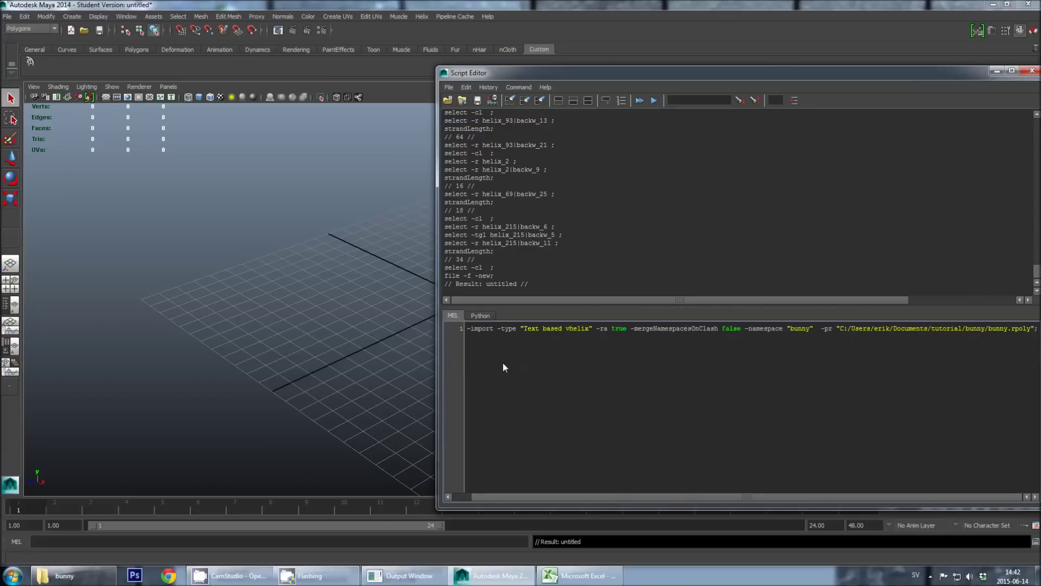
drag(441, 359, 293, 360)
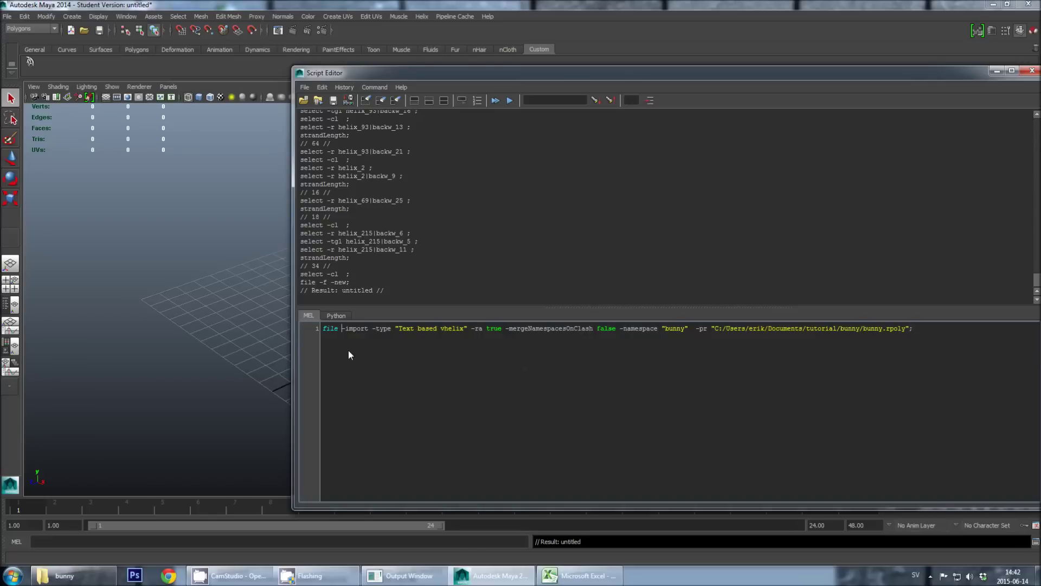
text(-opti)
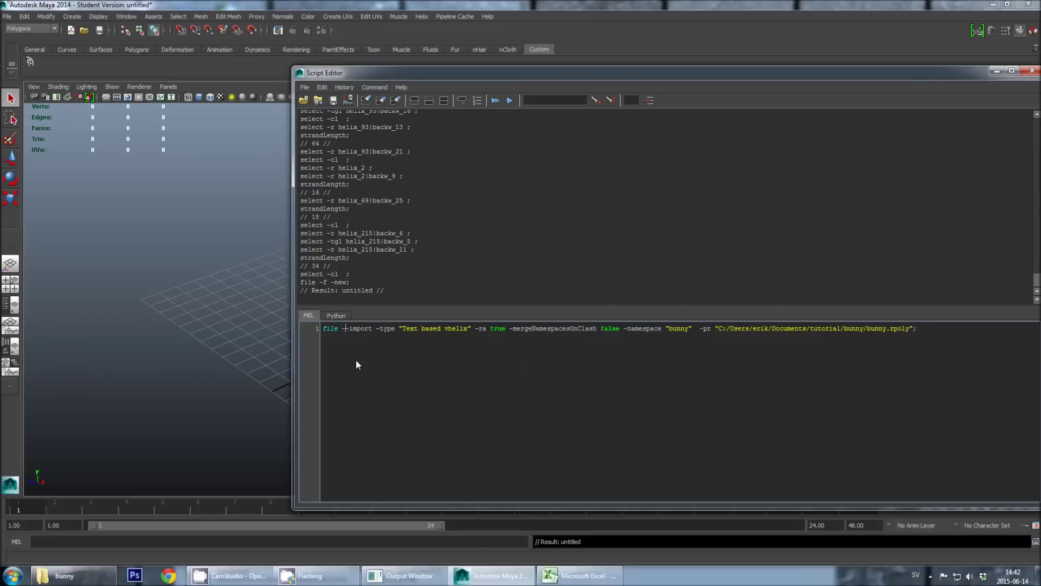
text(o)
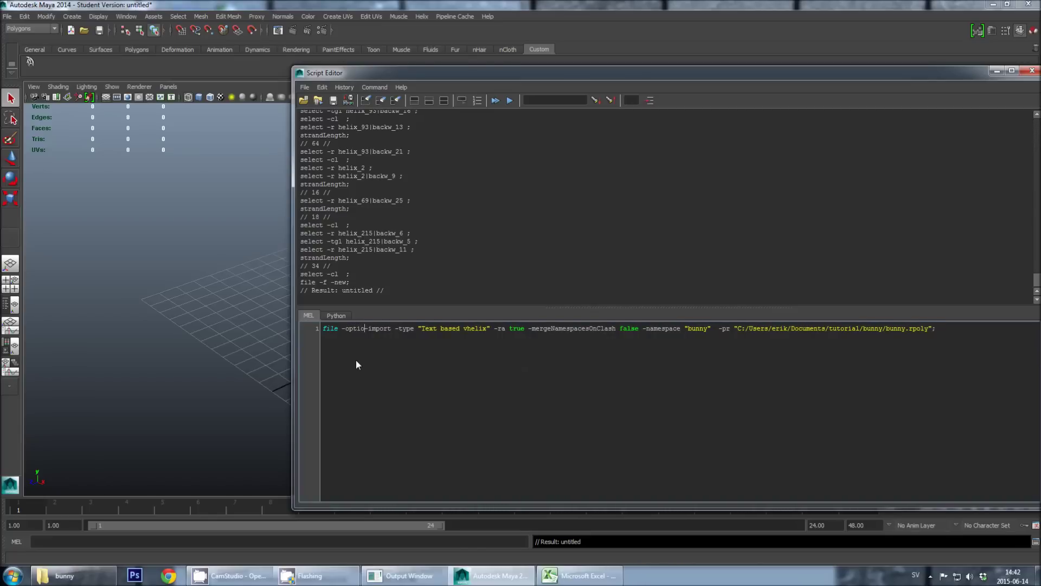
text(ns )
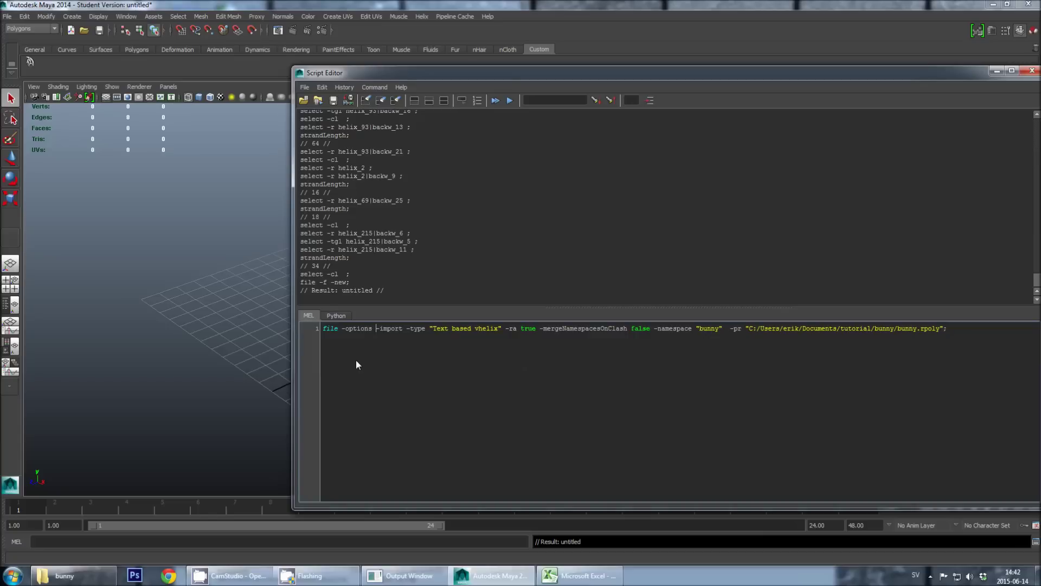
text(")
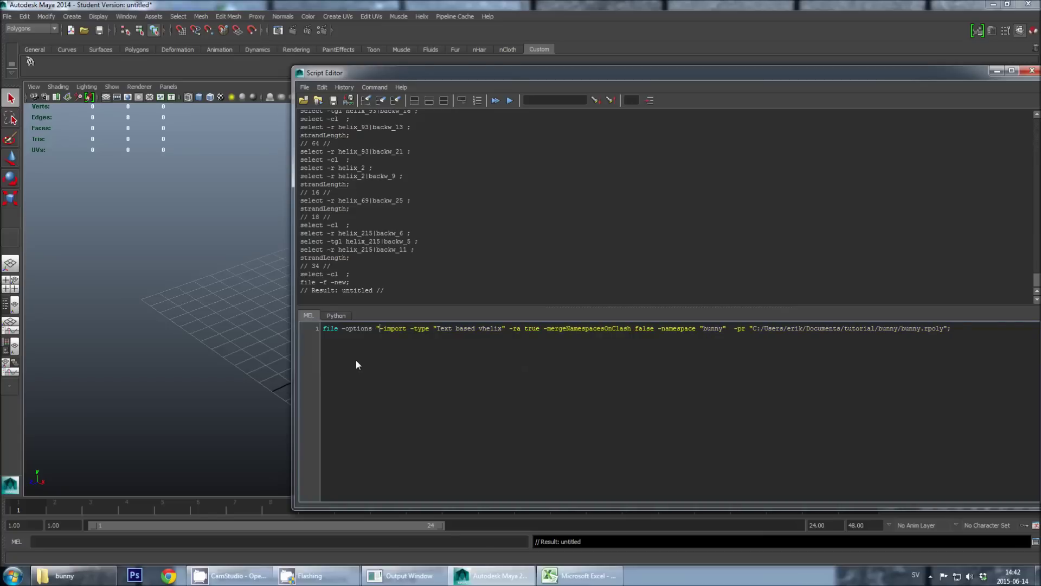
text(nick)
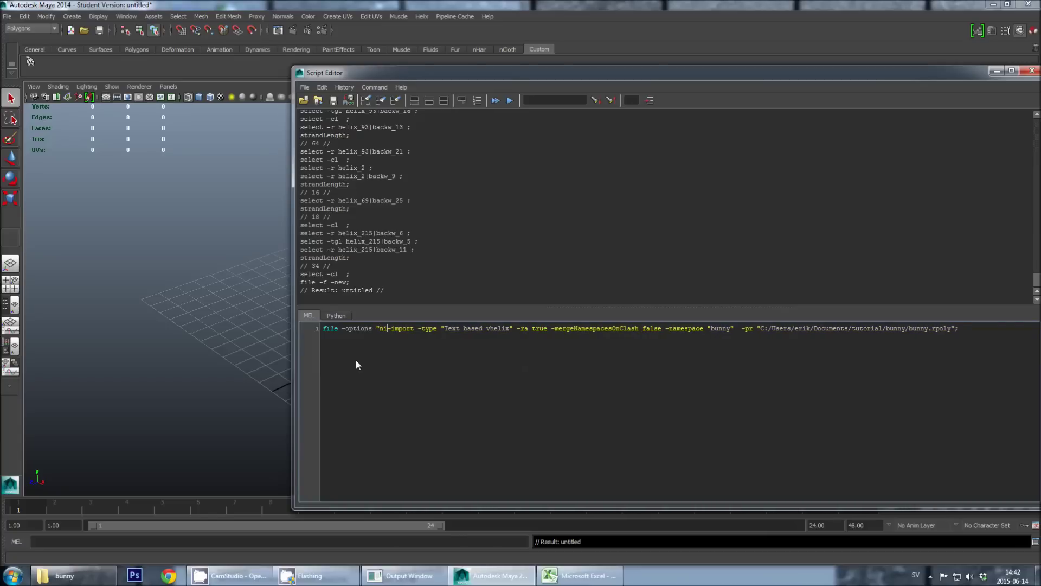
text(ing_)
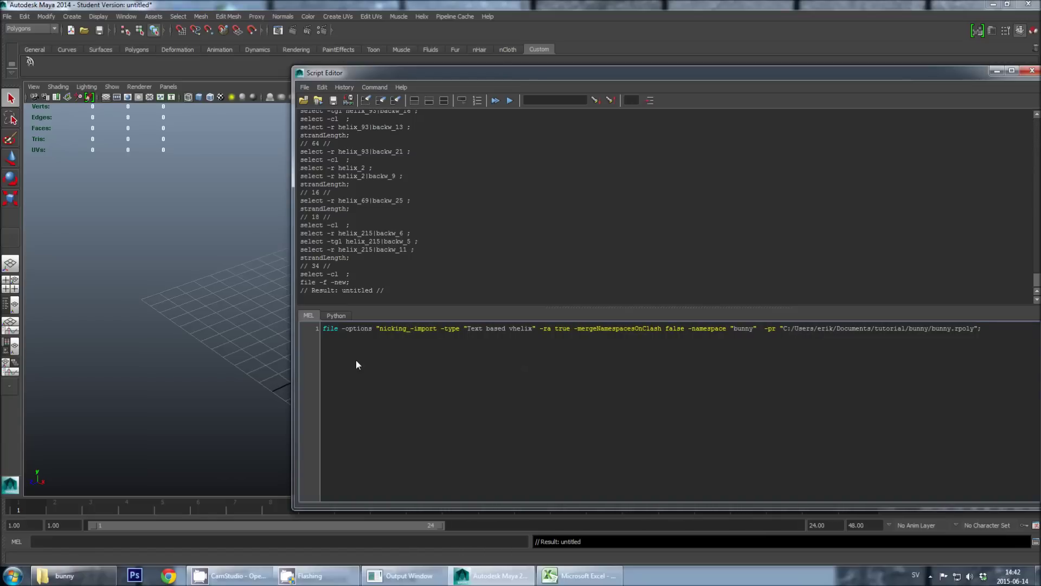
text(min_)
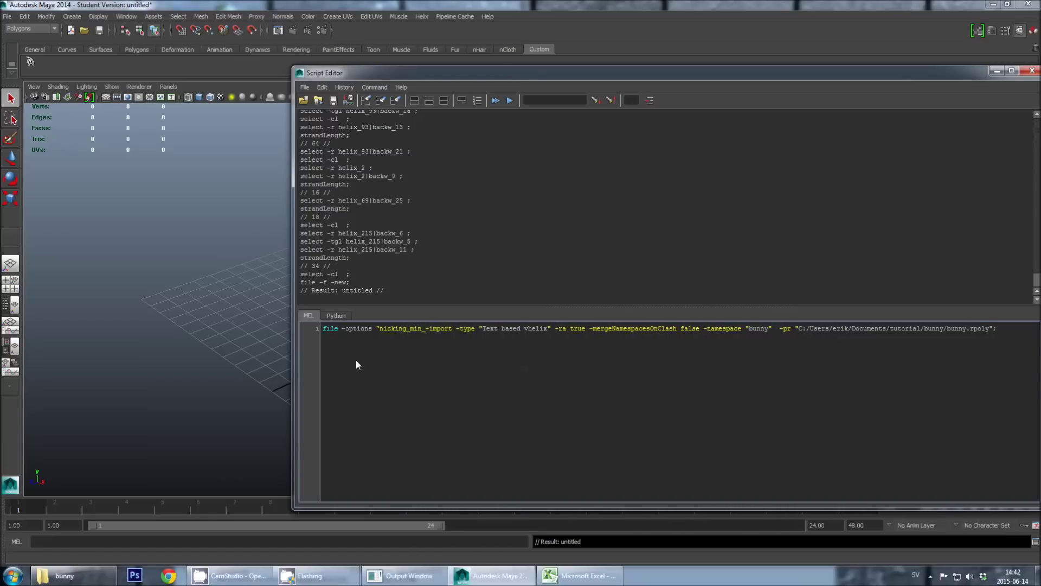
text(len)
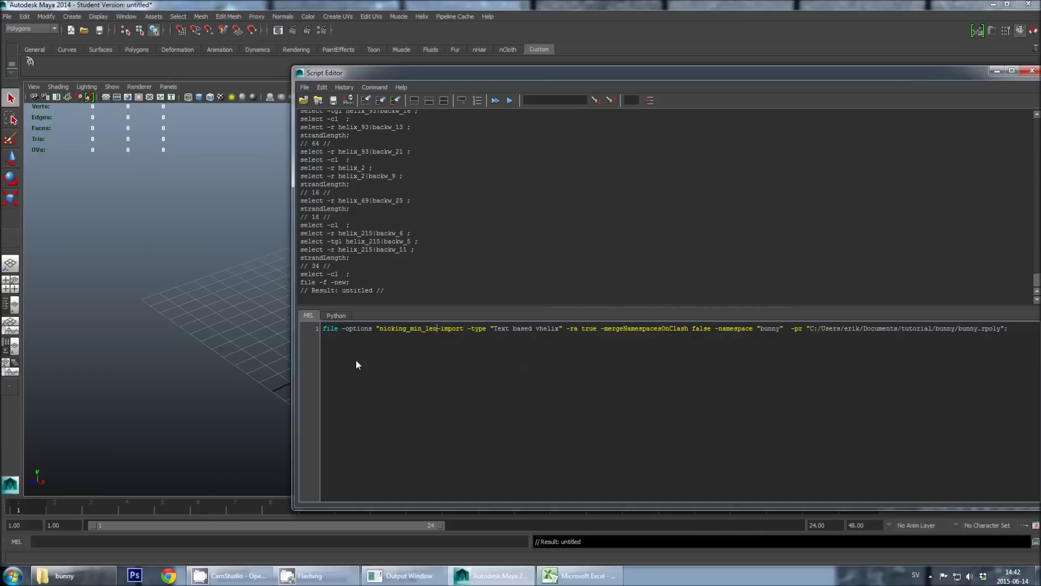
text(gth)
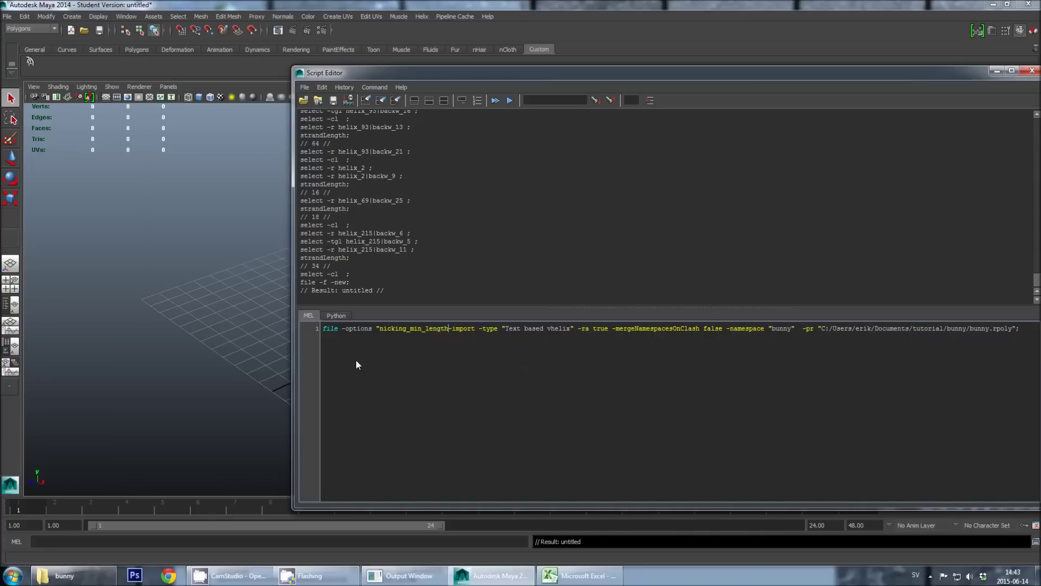
text(=)
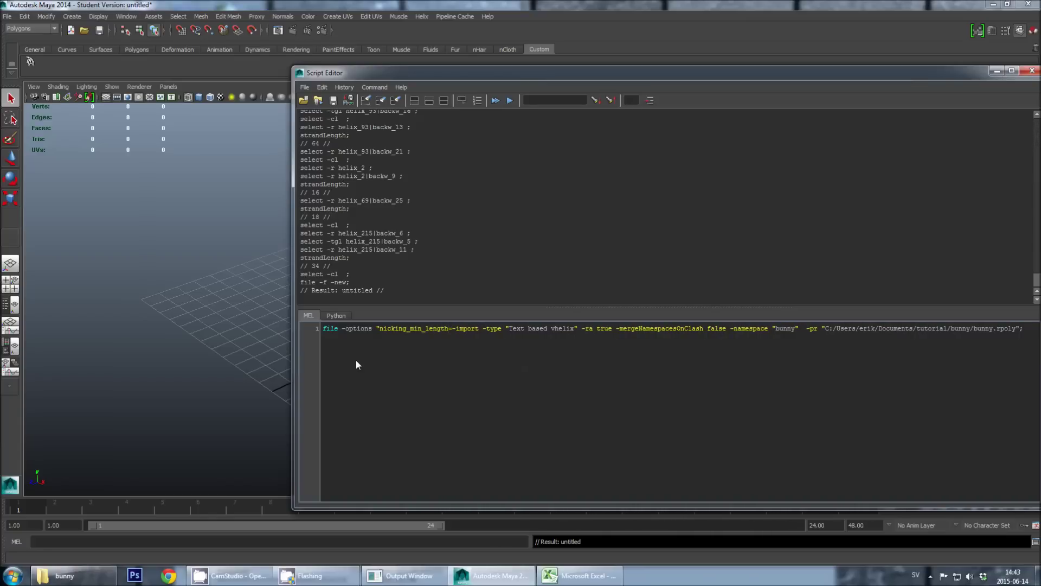
text(X)
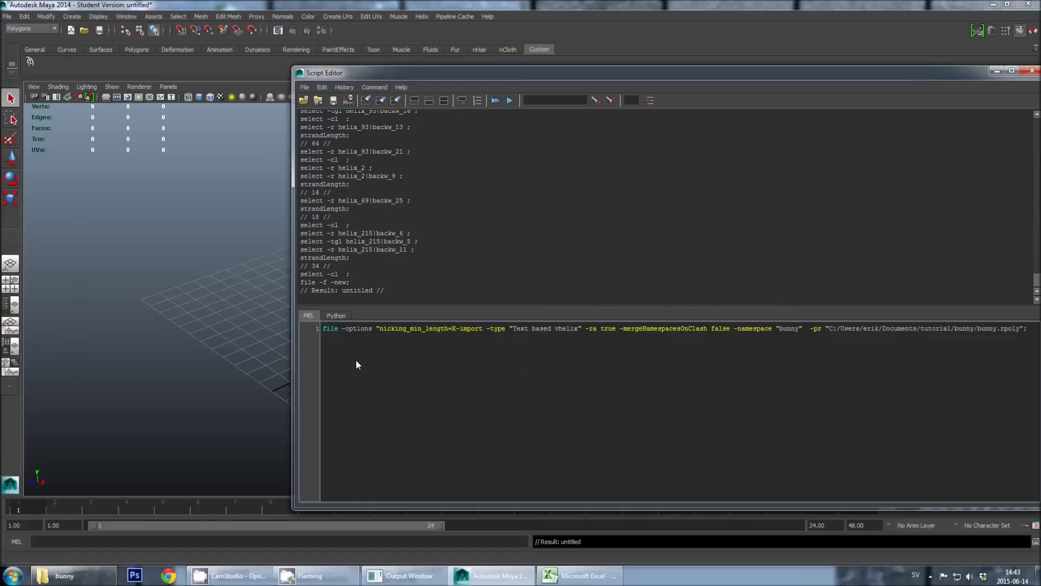
text(;)
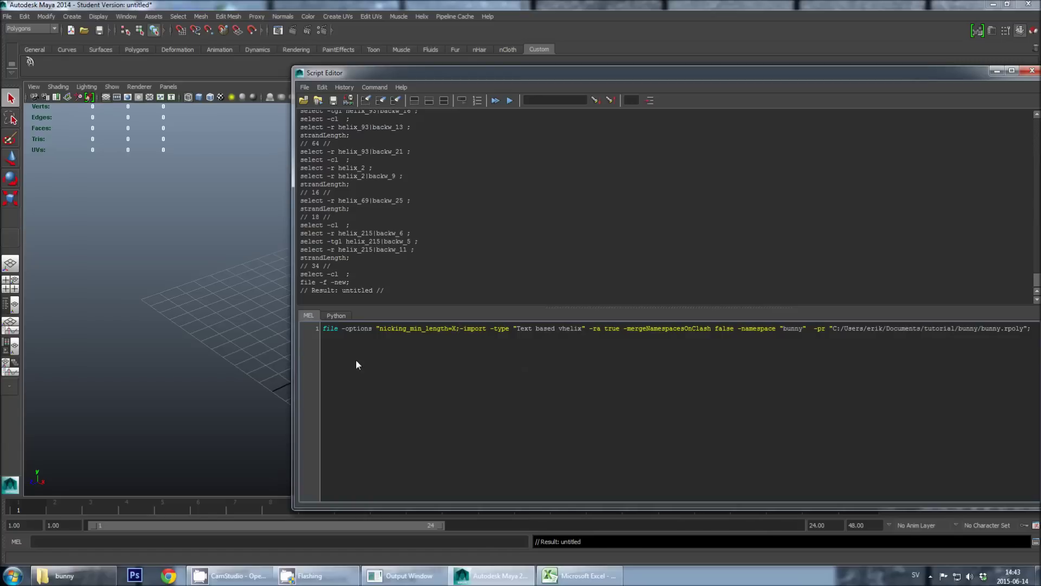
text(nivk)
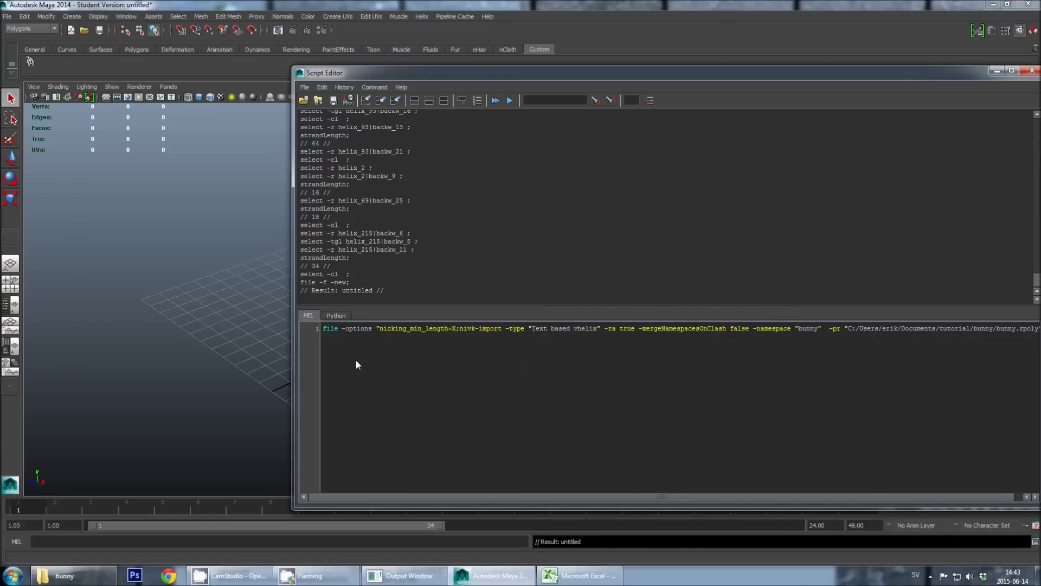
key(BackSpace)
key(BackSpace)
text(ckinh)
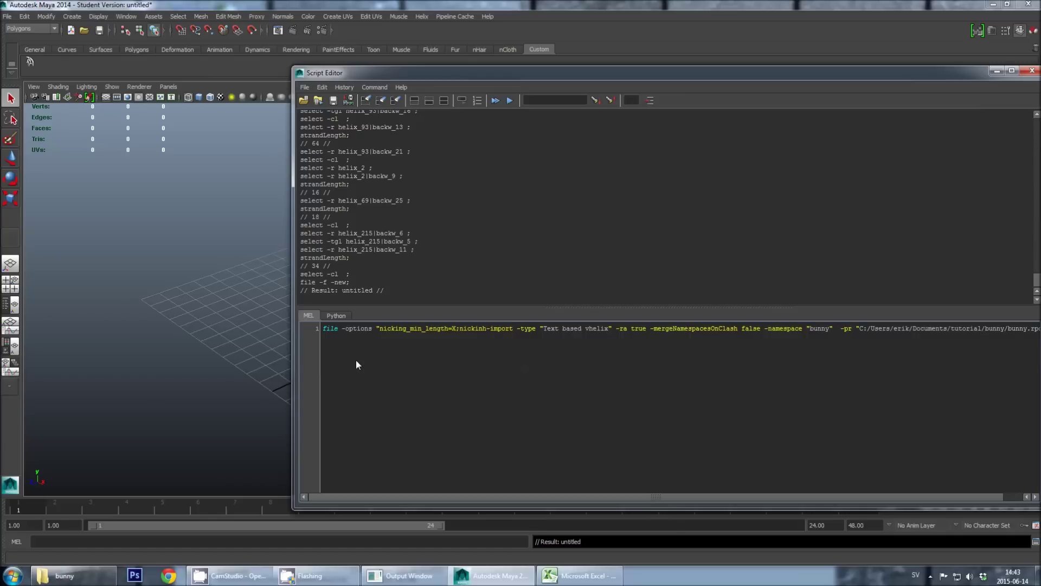
key(BackSpace)
text(ng_ma)
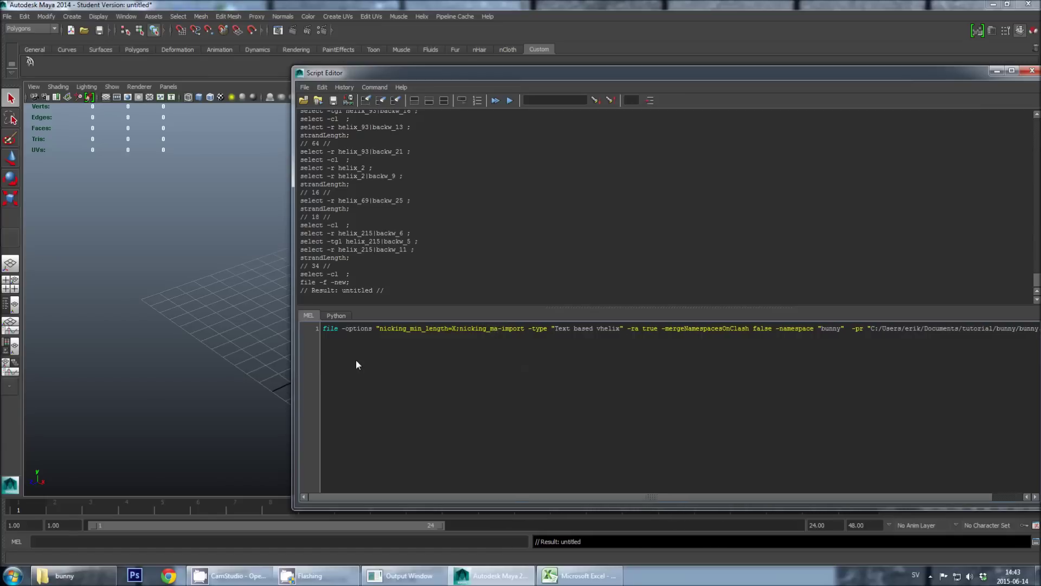
text(x)
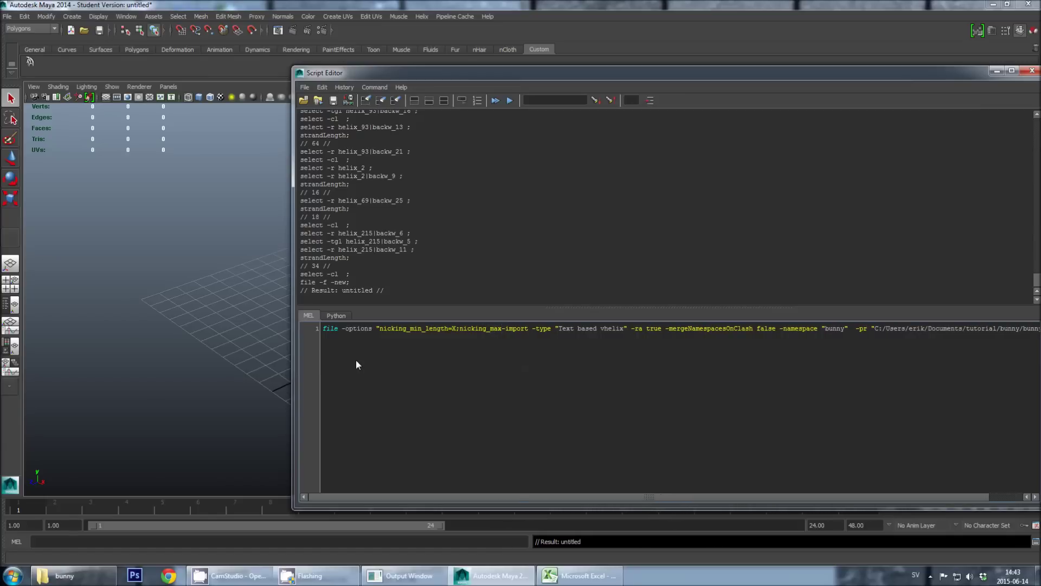
text(_len)
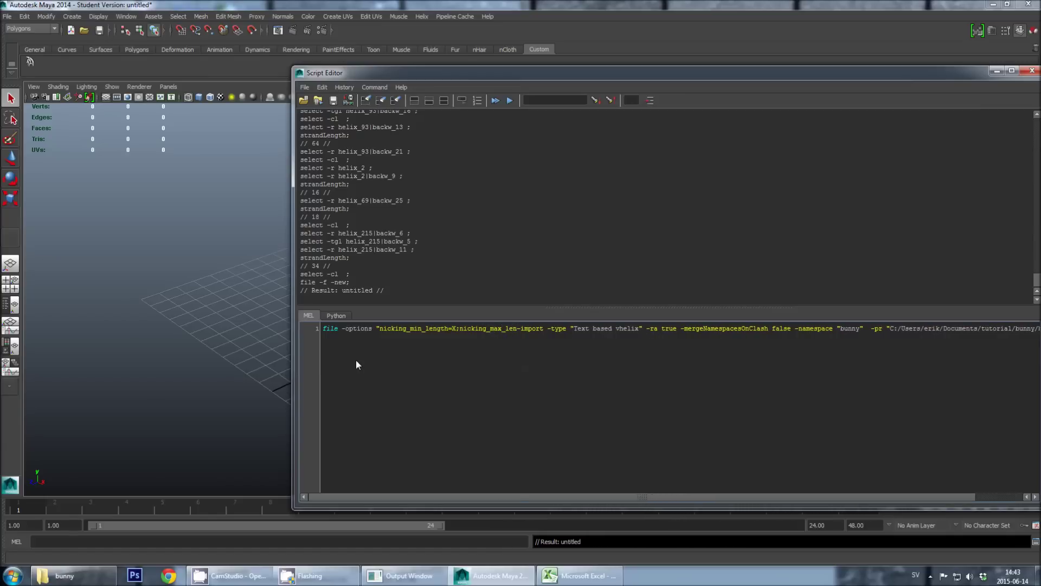
text(gth)
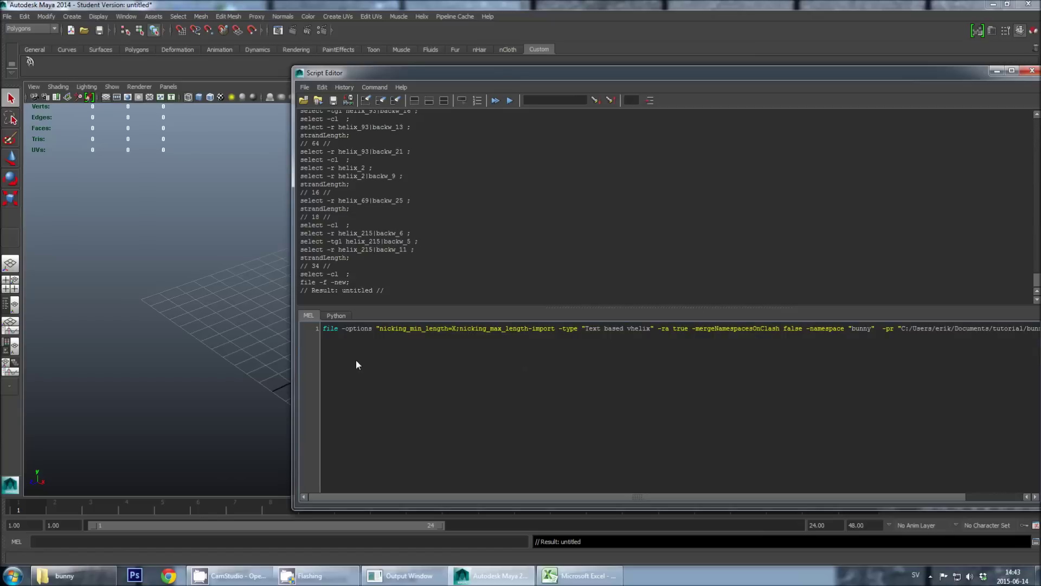
text(=)
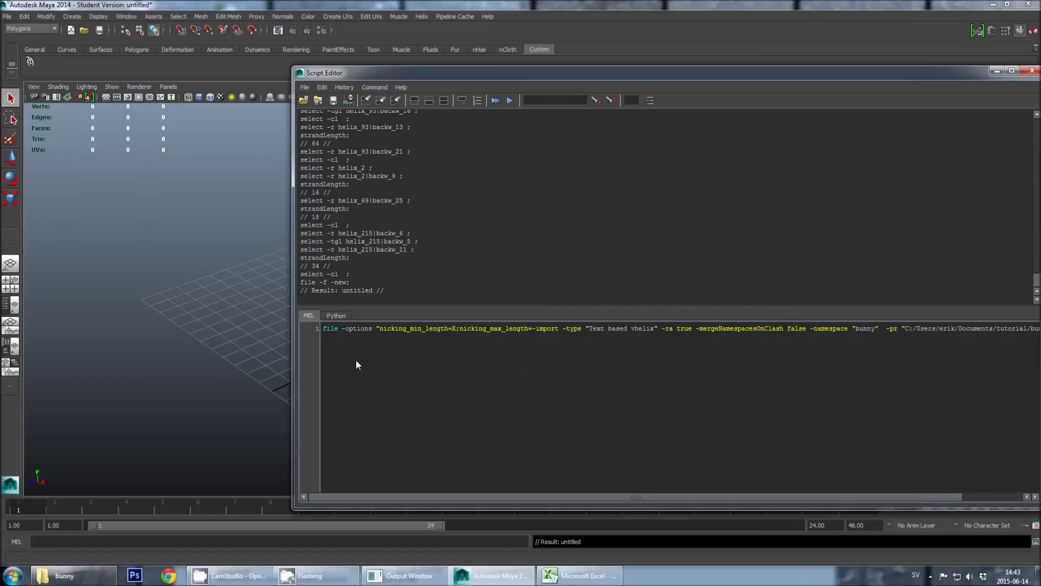
text(Y)
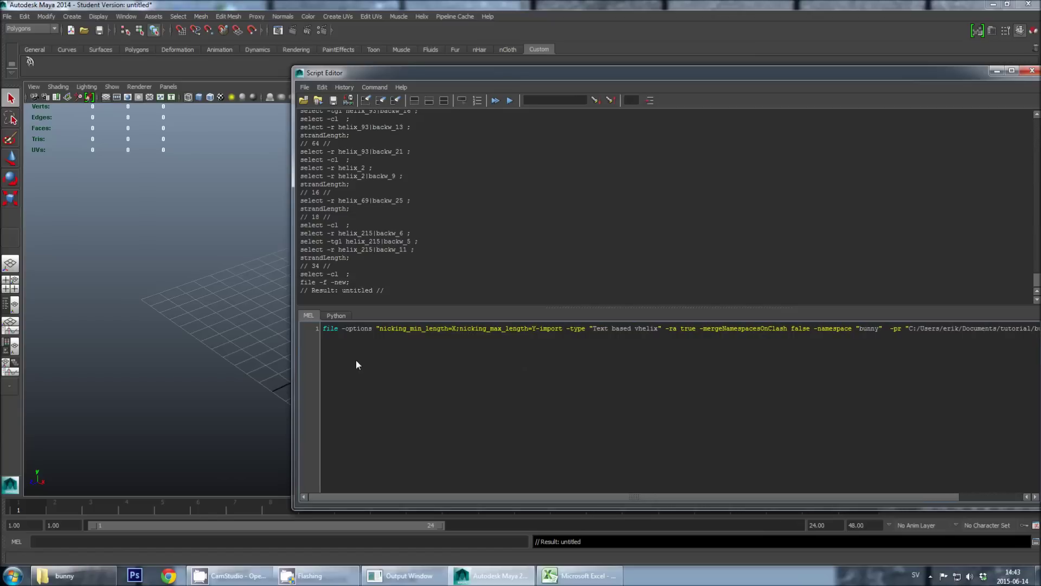
text(")
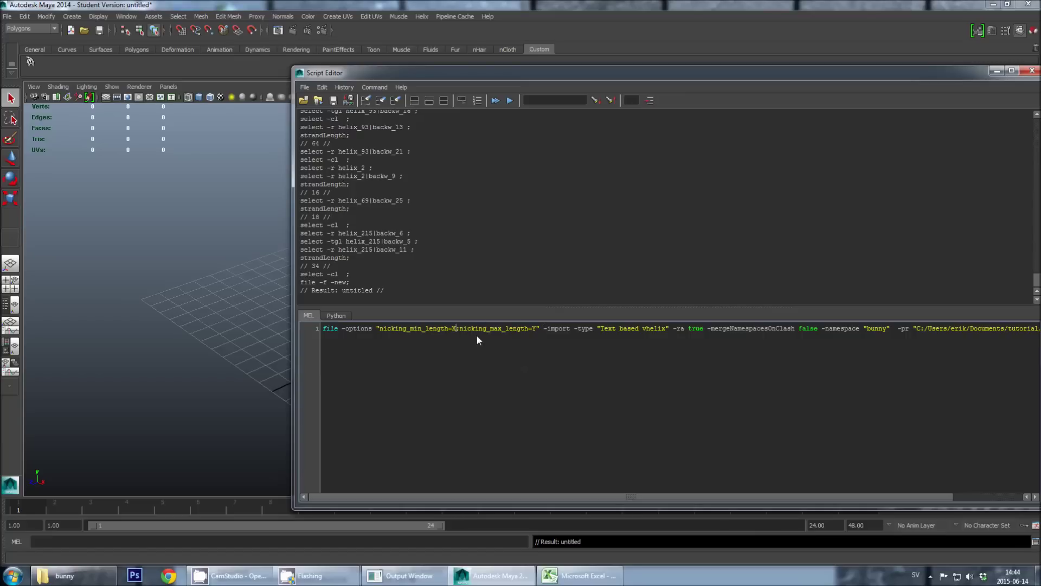
Set nicking_min_length to 16 and nicking_max_length to 50, then run the import.
text(6)
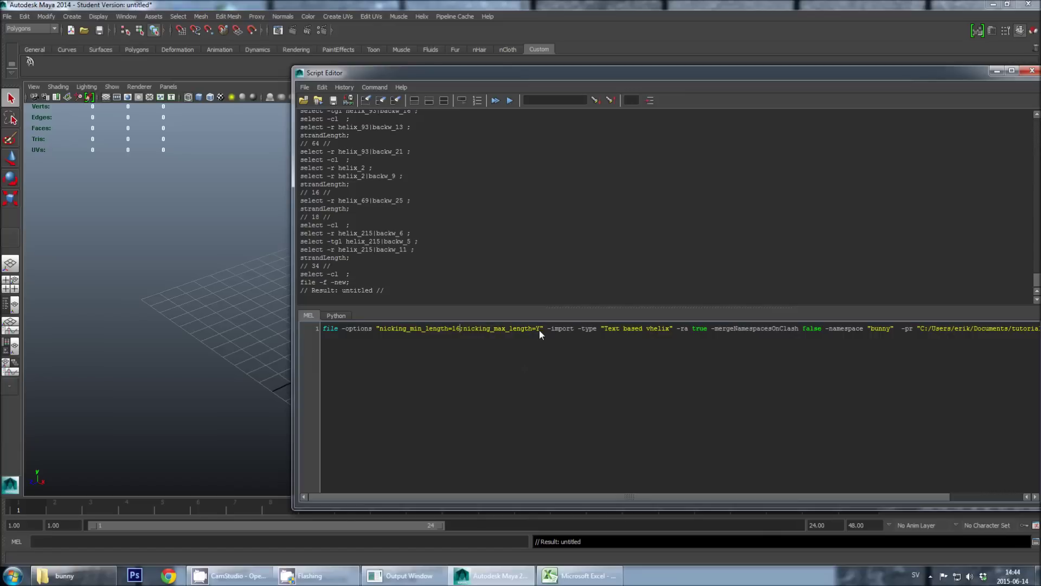
text(0)
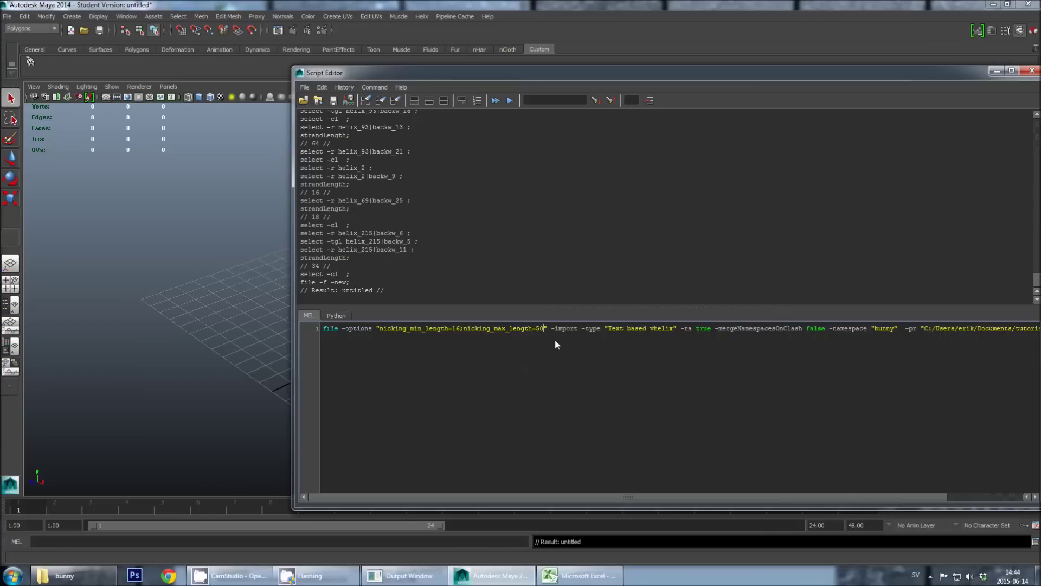
key(End)
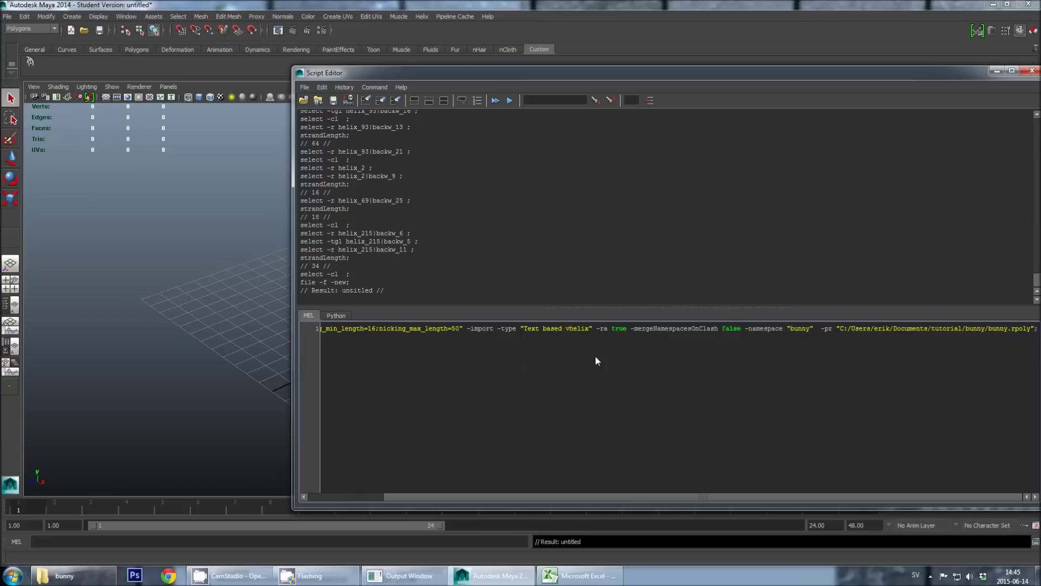
key(ctrl+Return)
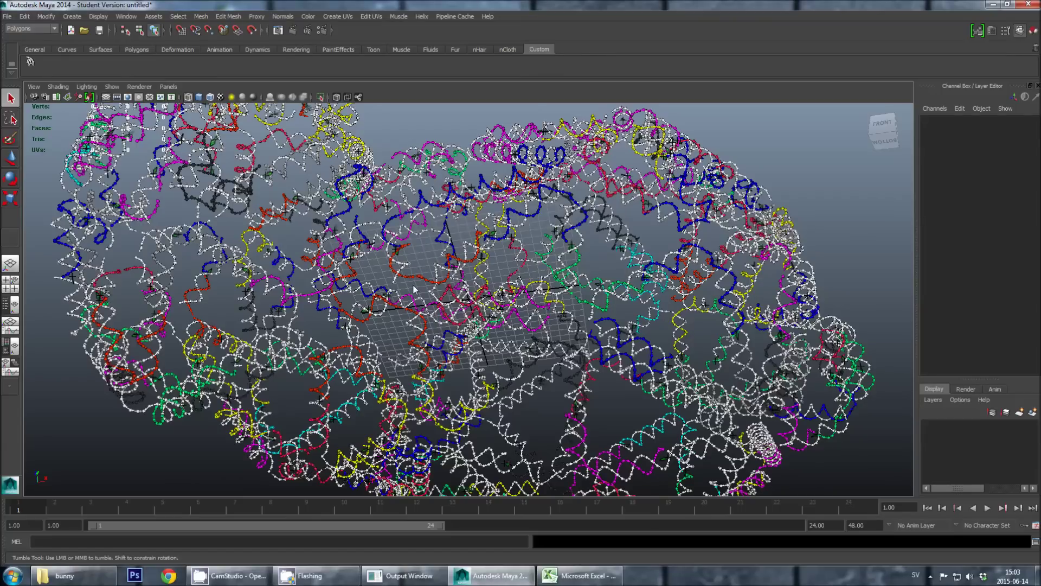
Orbit the re-imported bunny, then bring export2.csv in Excel to the front.
alt+drag(417, 288, 512, 308)
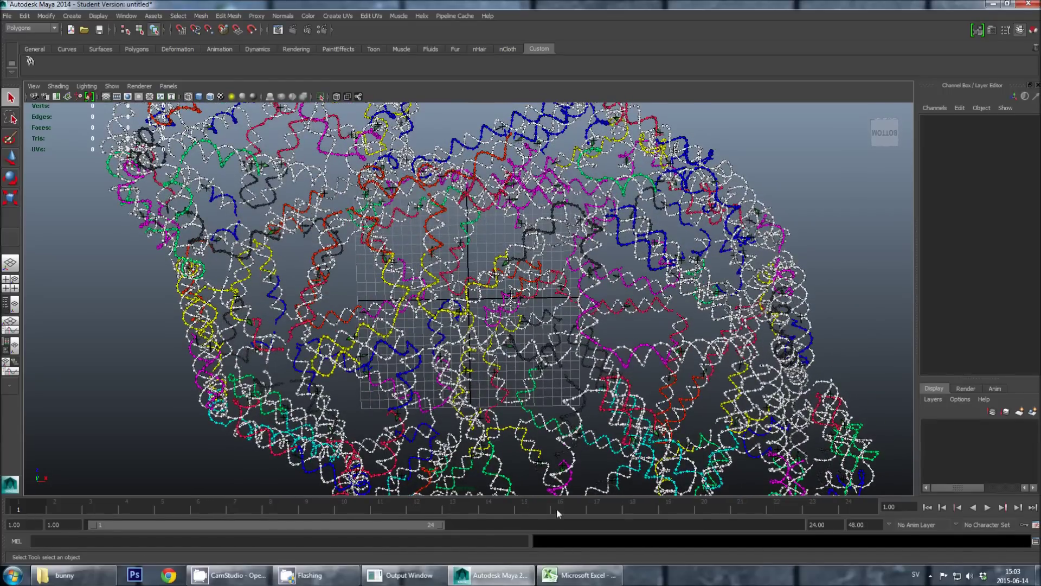
click(562, 558)
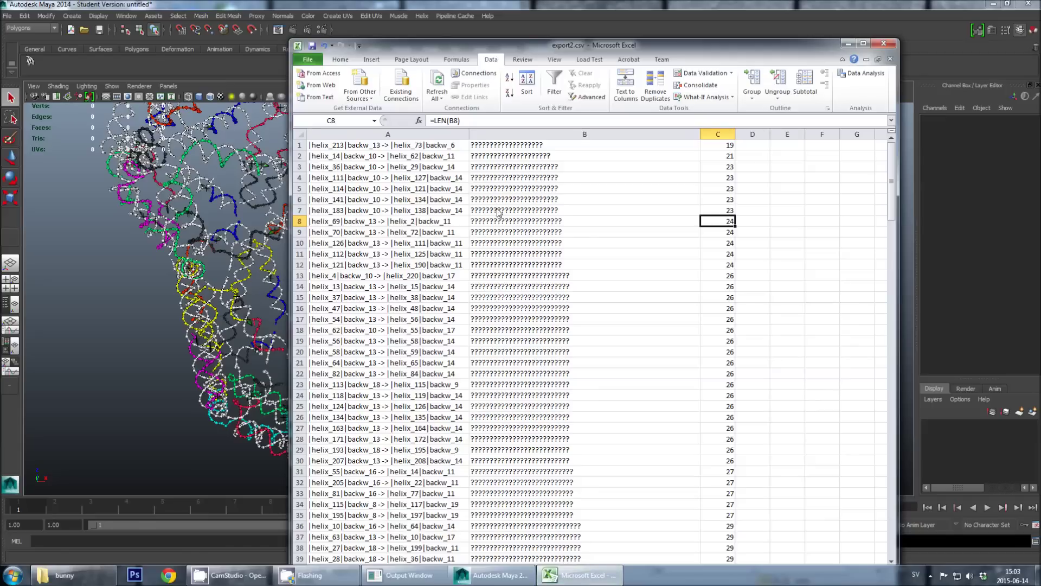
Reposition the Excel window, review export2.csv column C staple lengths (19 to 58), then minimize Excel.
drag(571, 50, 542, 51)
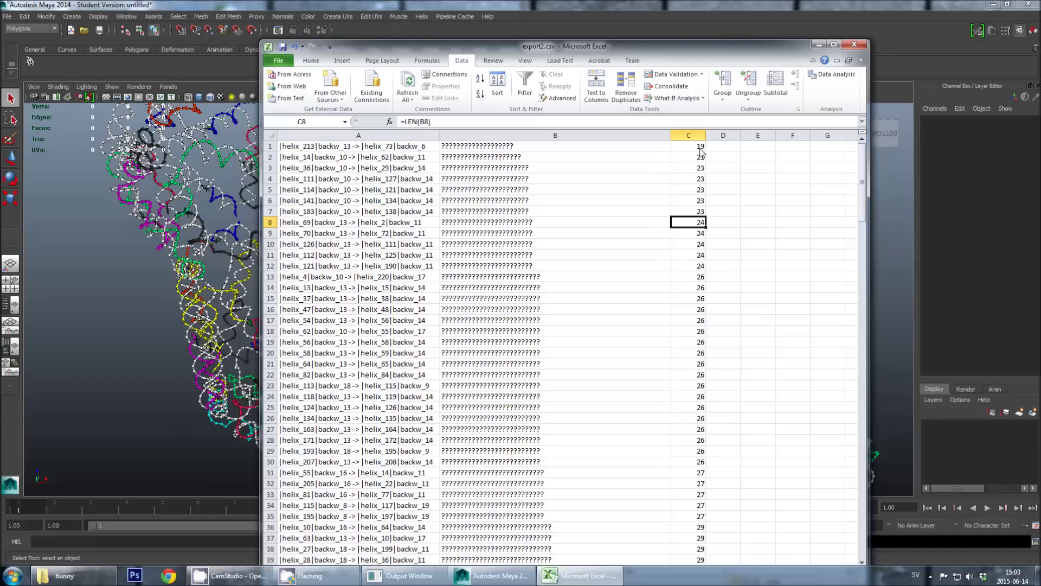
drag(770, 46, 765, 32)
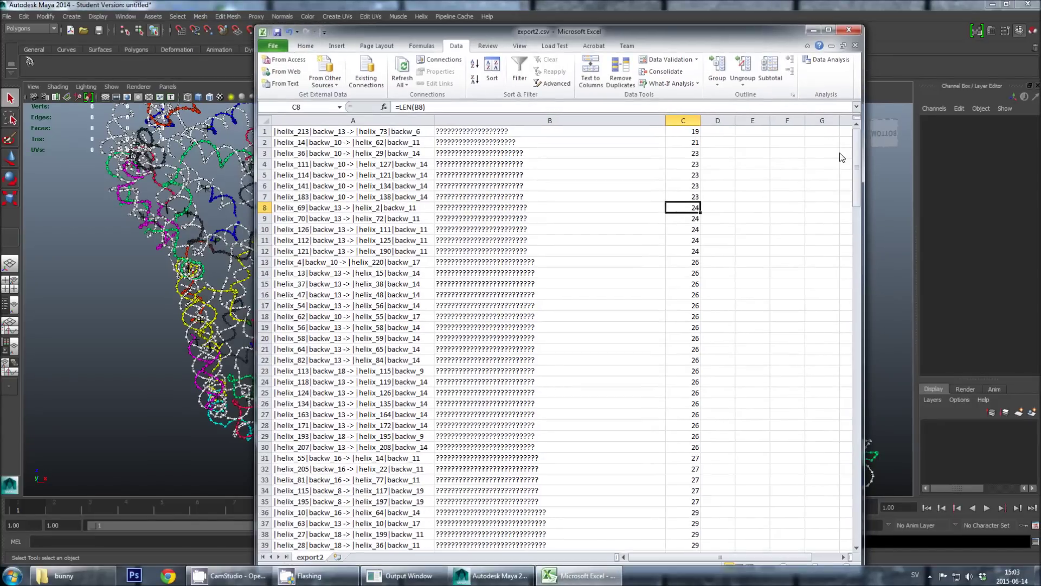
drag(857, 166, 856, 509)
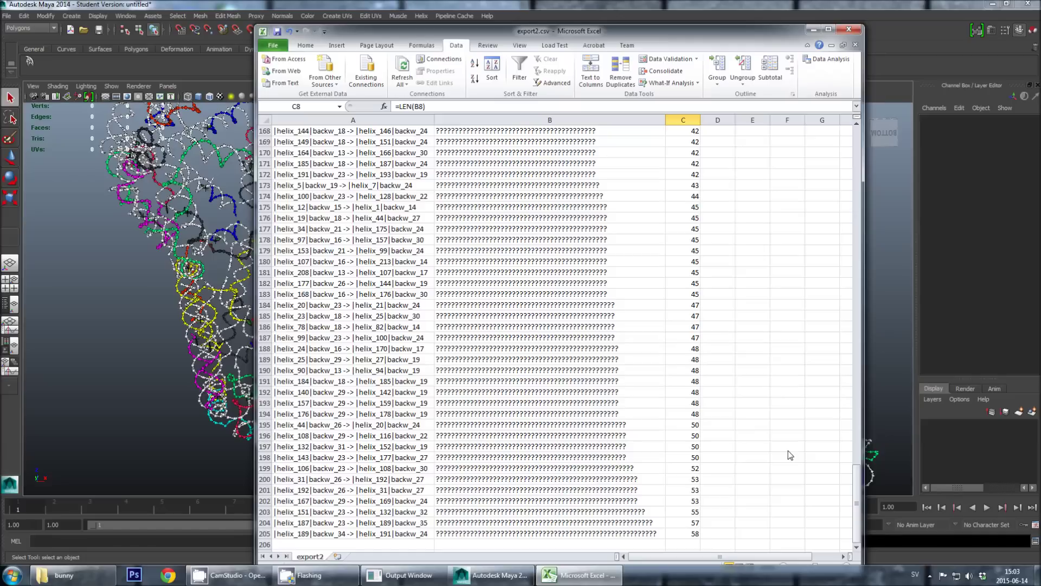
drag(855, 494, 852, 155)
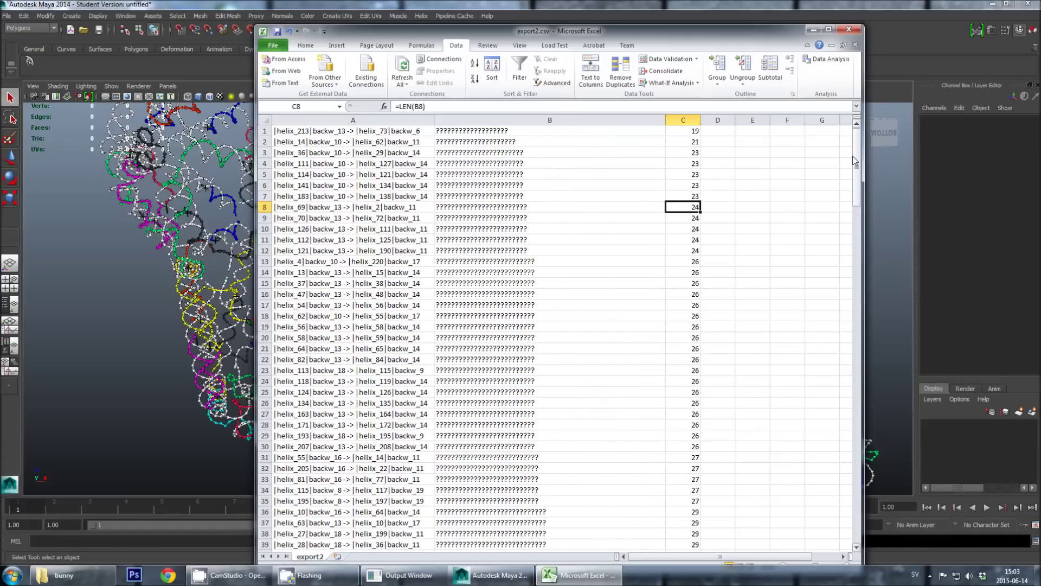
drag(853, 156, 852, 155)
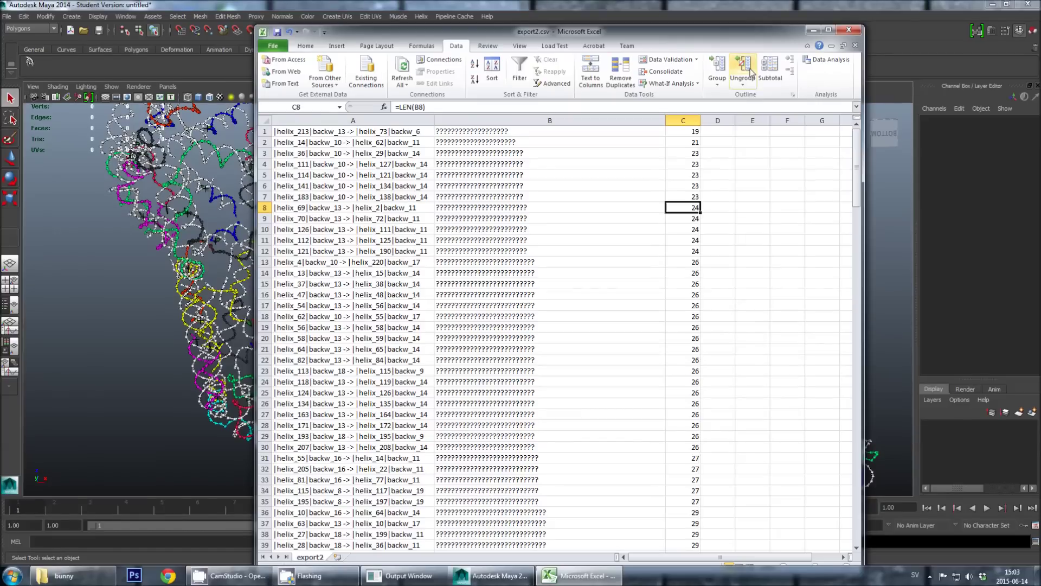
drag(762, 35, 812, 34)
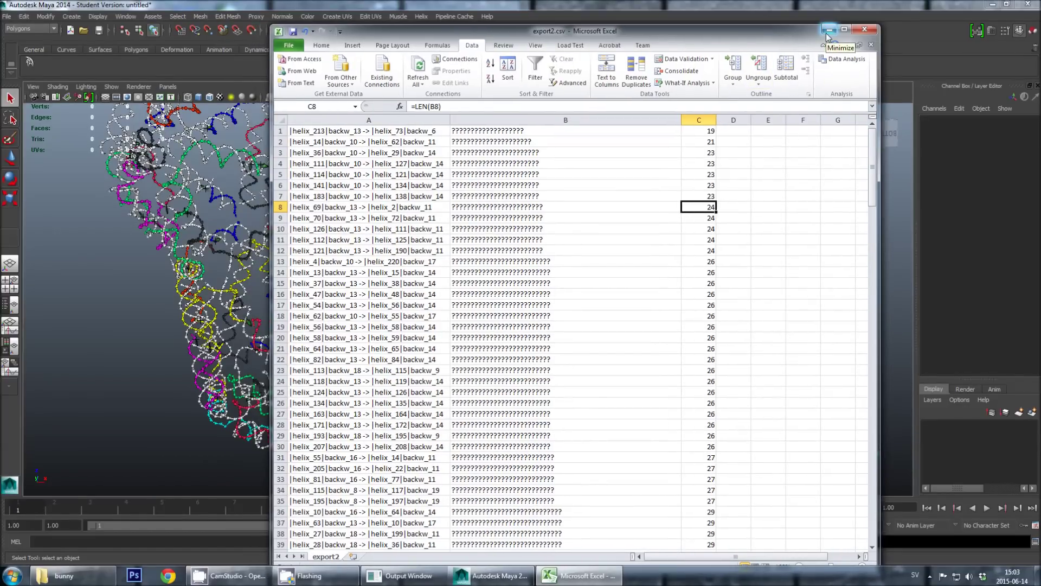
click(828, 34)
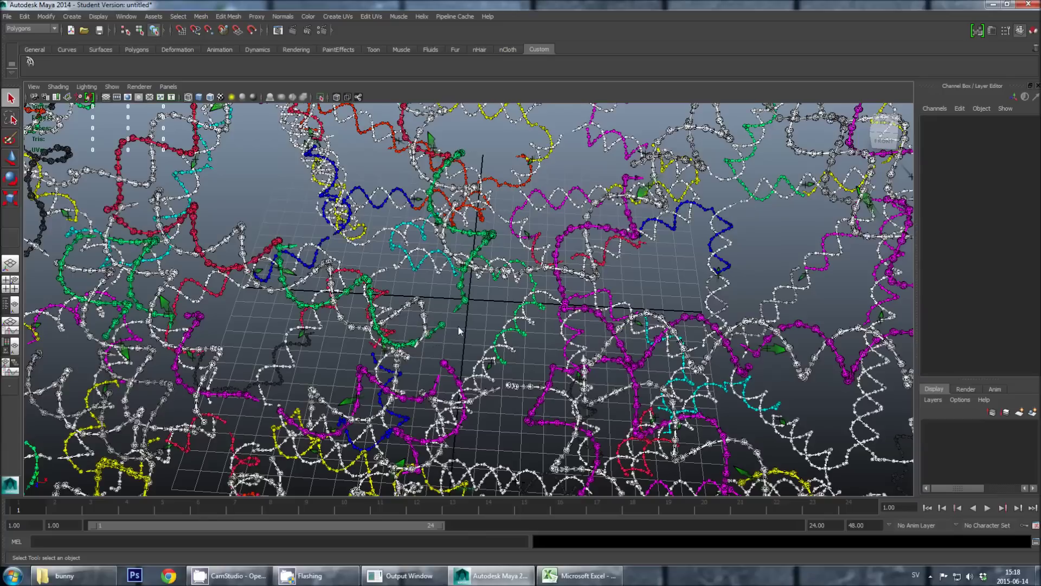
Orbit around the bunny helices and select base backw_3 on helix_202.
mouse_move(458, 328)
alt+mouse_down()
mouse_move(453, 336)
mouse_move(446, 322)
alt+mouse_up()
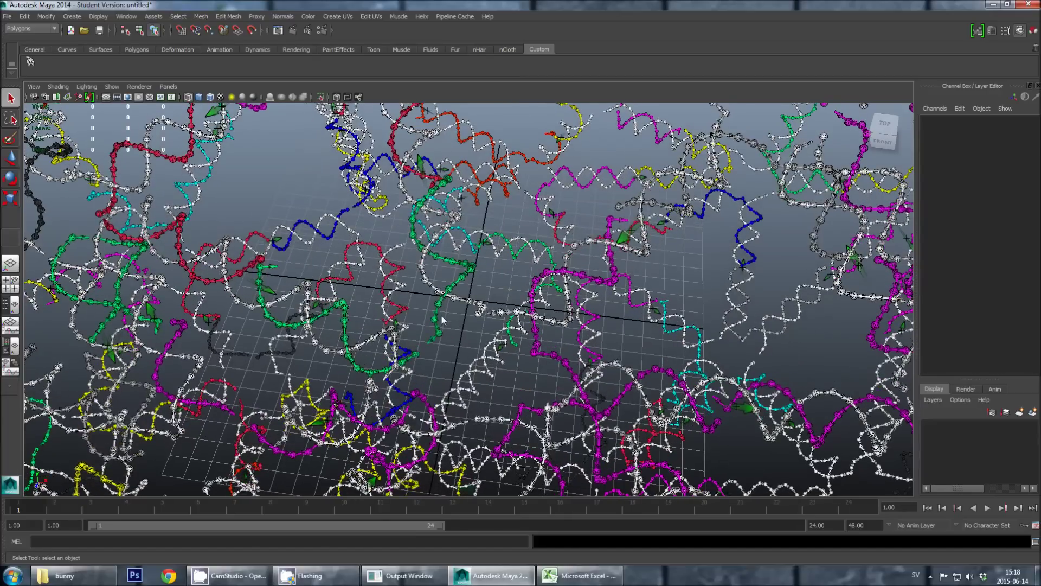
click(437, 313)
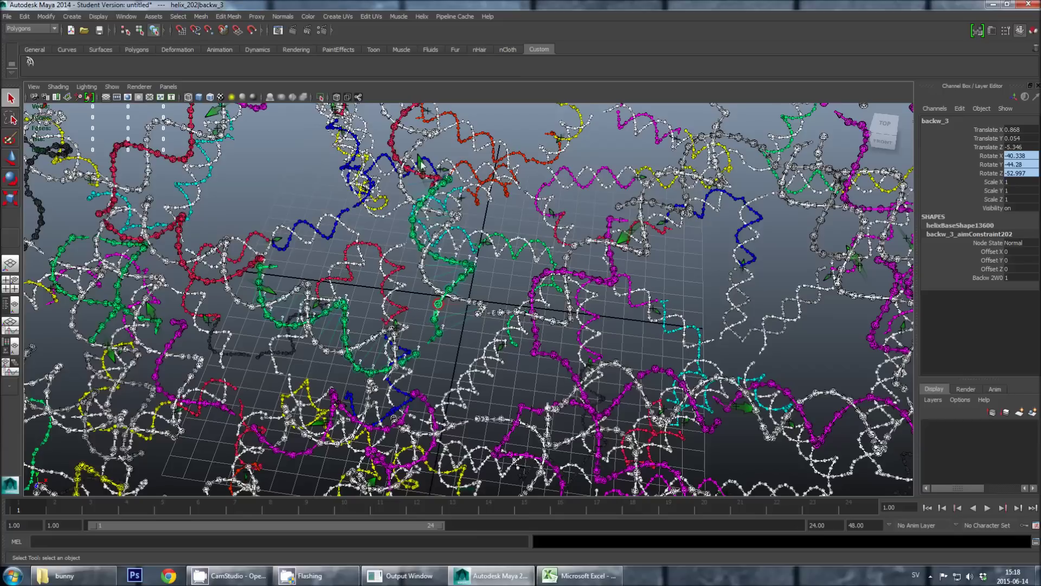
Auto-fill the strand gap at backw_3, check the new base helix_202_backw_1, then deselect.
click(422, 16)
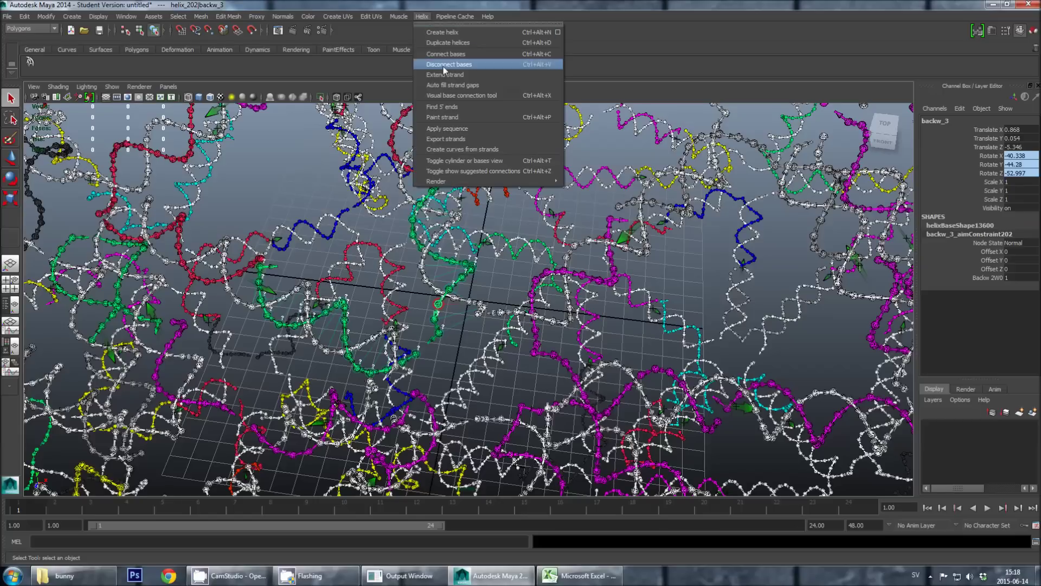
click(446, 86)
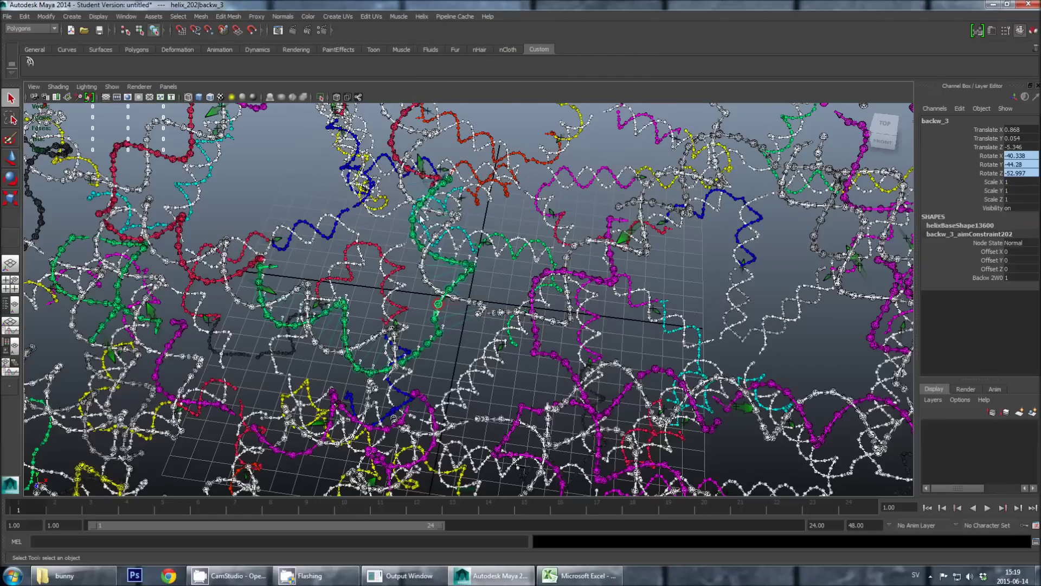
click(425, 351)
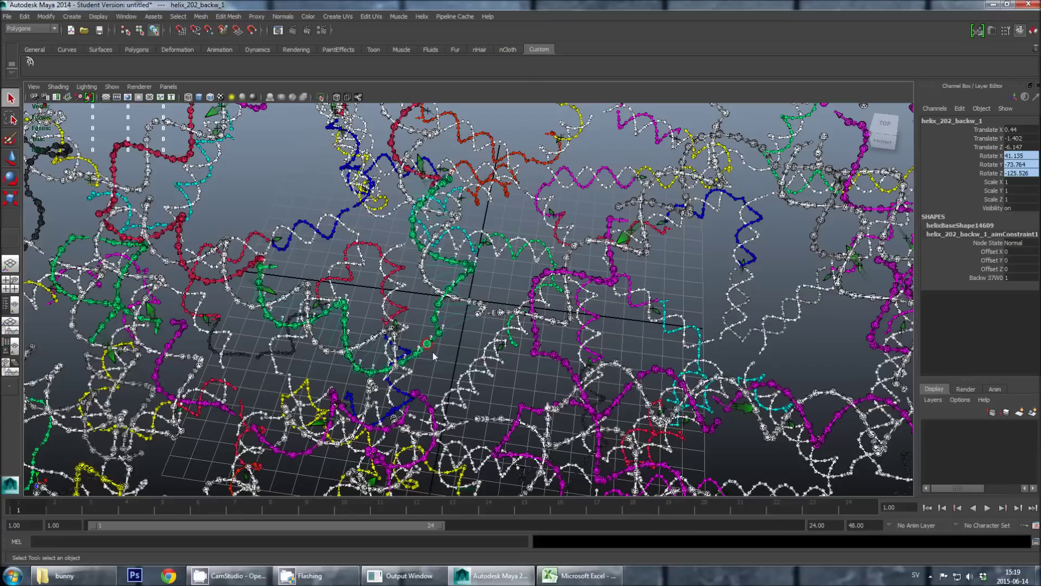
click(434, 355)
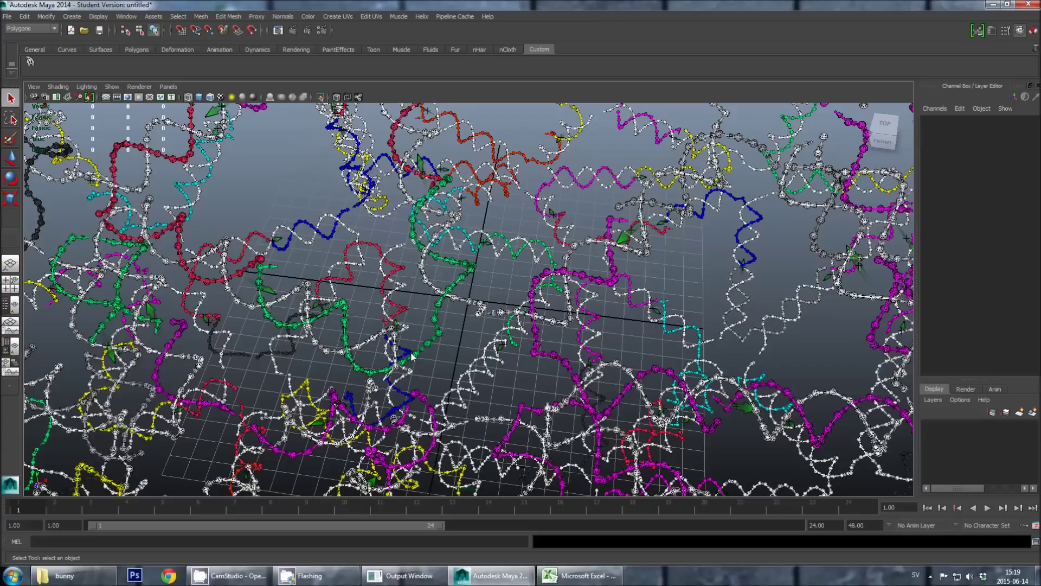
With nothing selected, run Helix > Auto fill strand gaps on the whole bunny model.
click(418, 17)
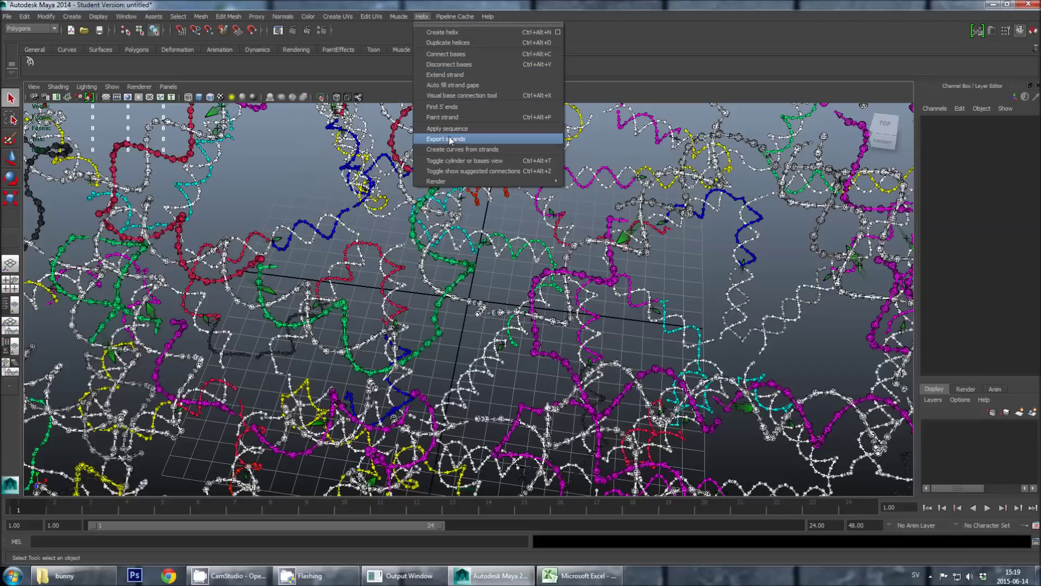
click(452, 86)
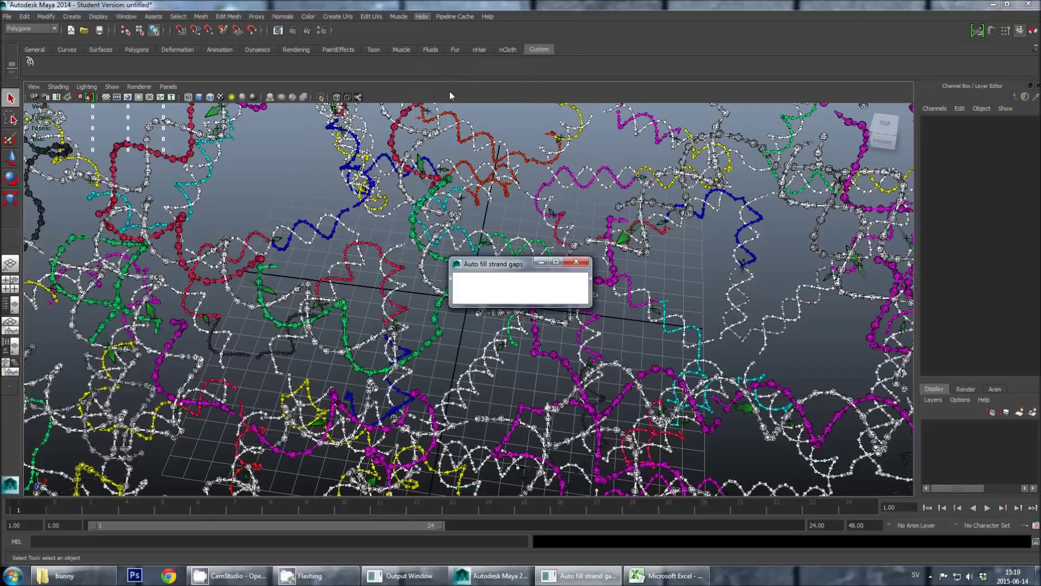